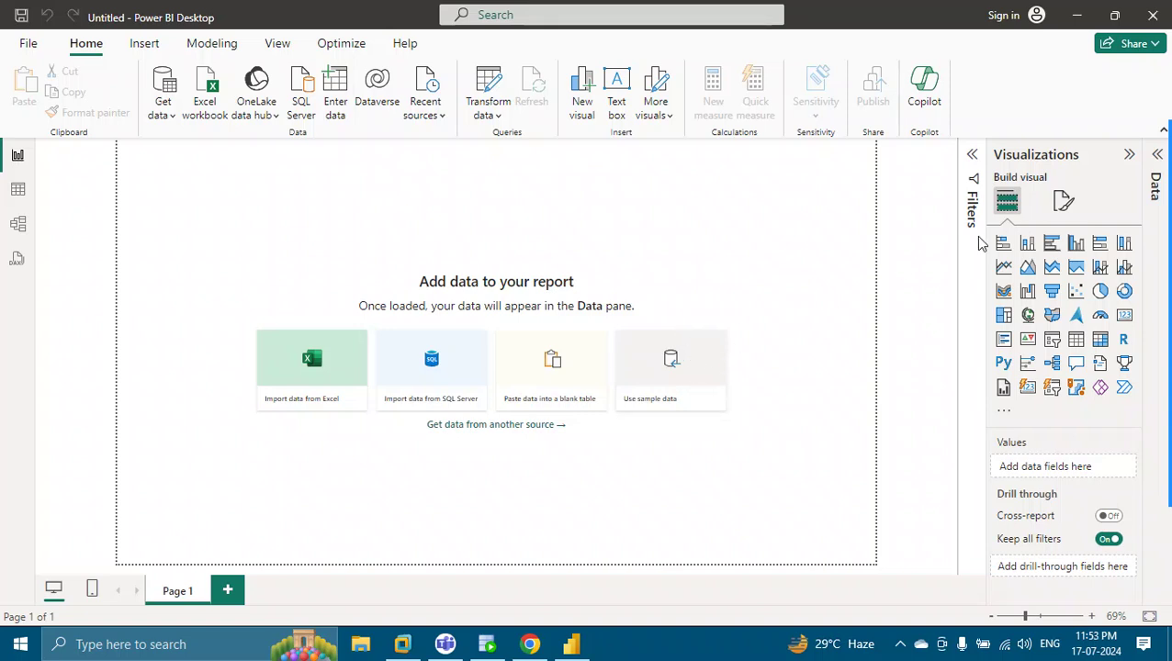
# Pick Oracle database from the Database category of the full Get Data connector list.
pyautogui.moveTo(1139, 211)
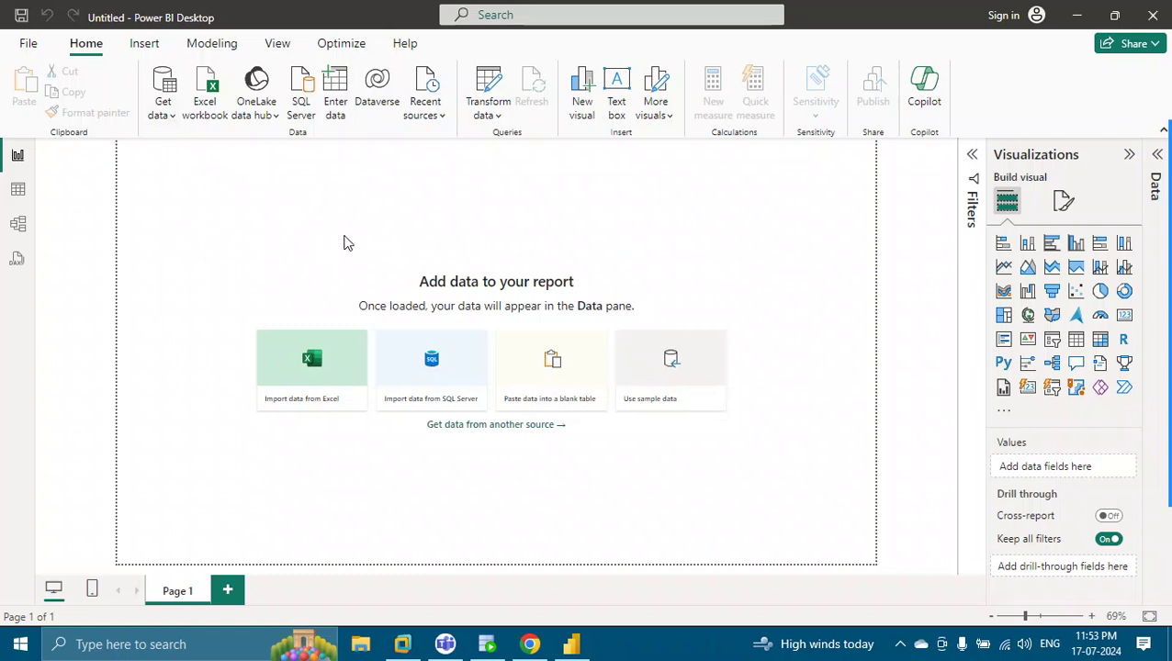
pyautogui.click(160, 114)
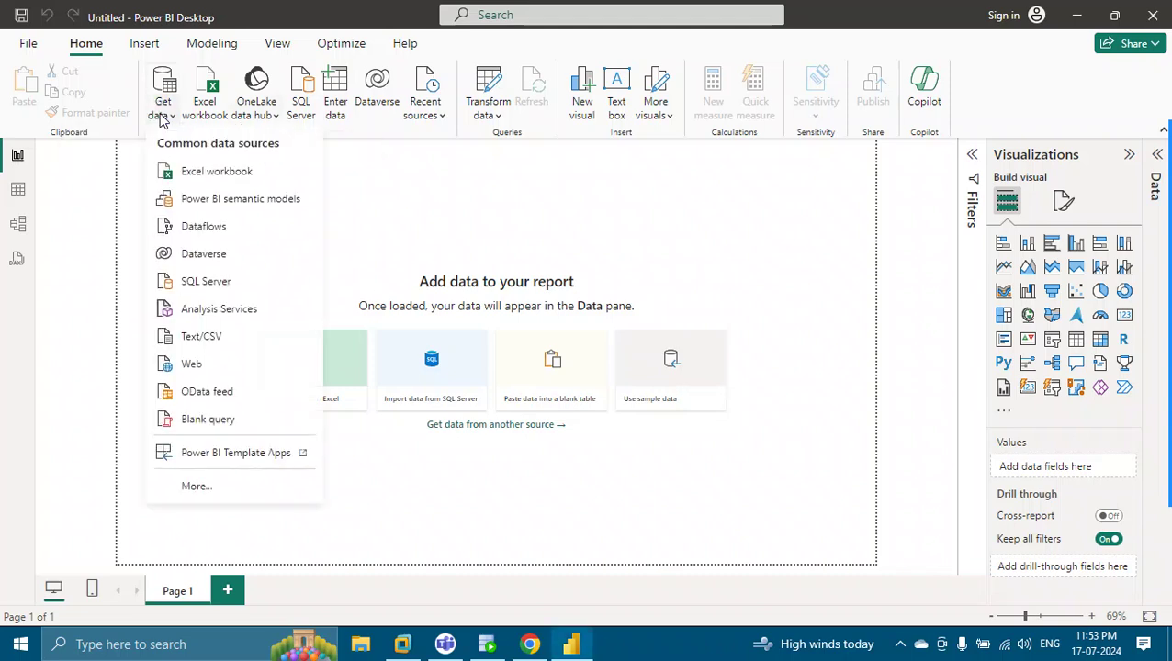
pyautogui.click(201, 489)
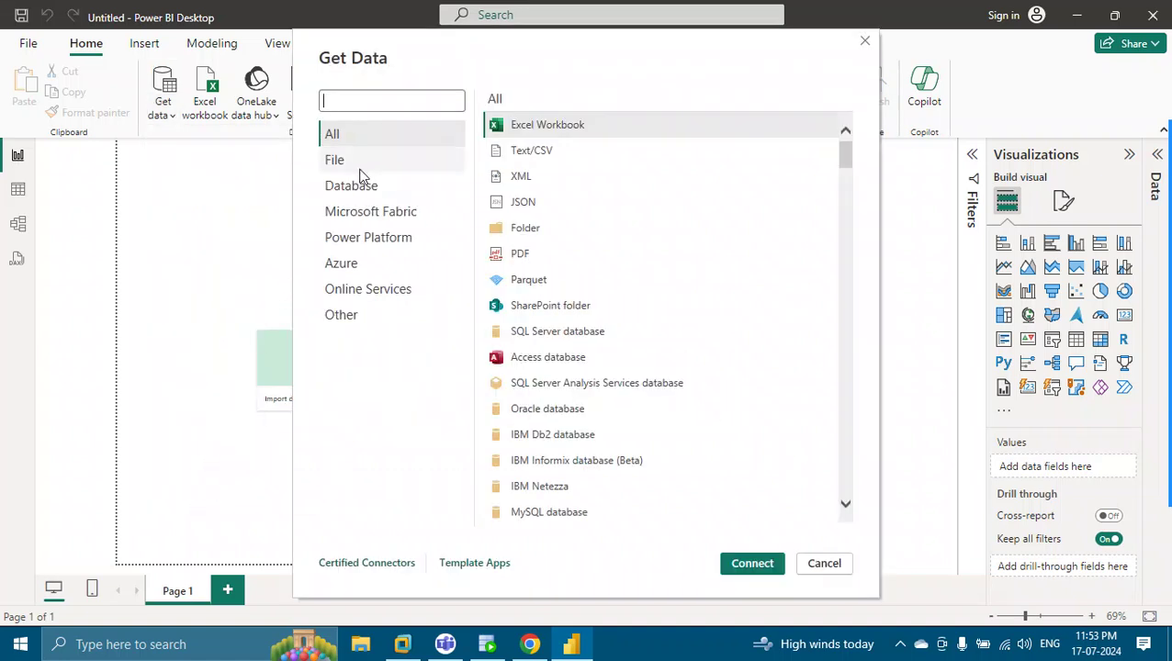
pyautogui.click(358, 184)
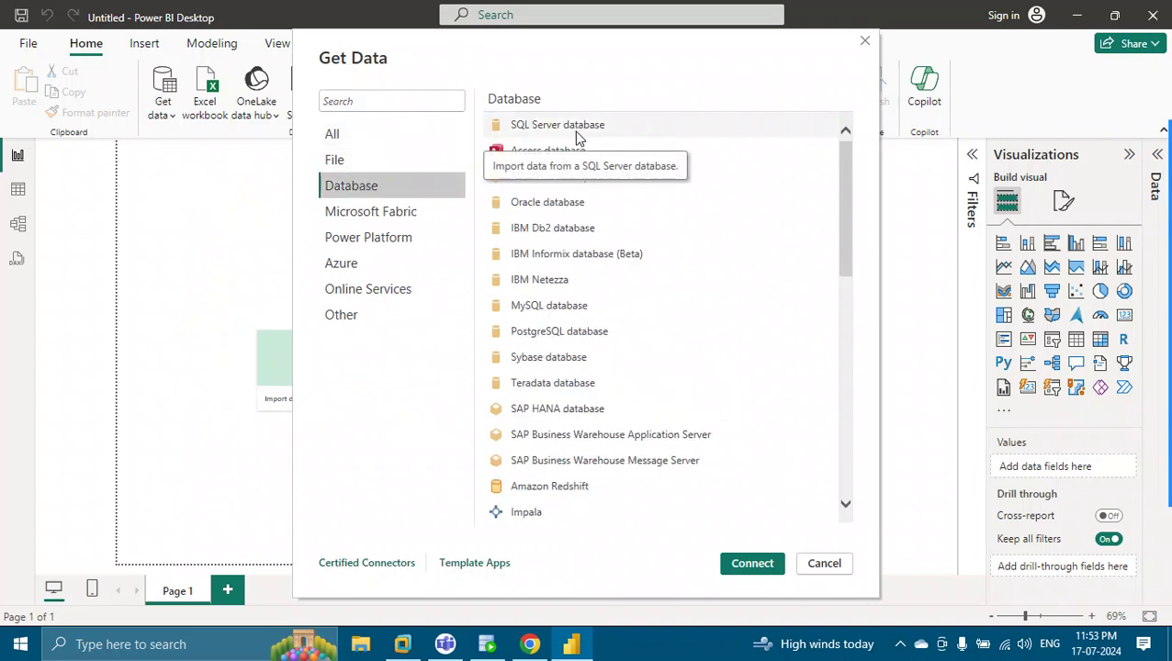
pyautogui.moveTo(842, 173); pyautogui.dragTo(851, 147)
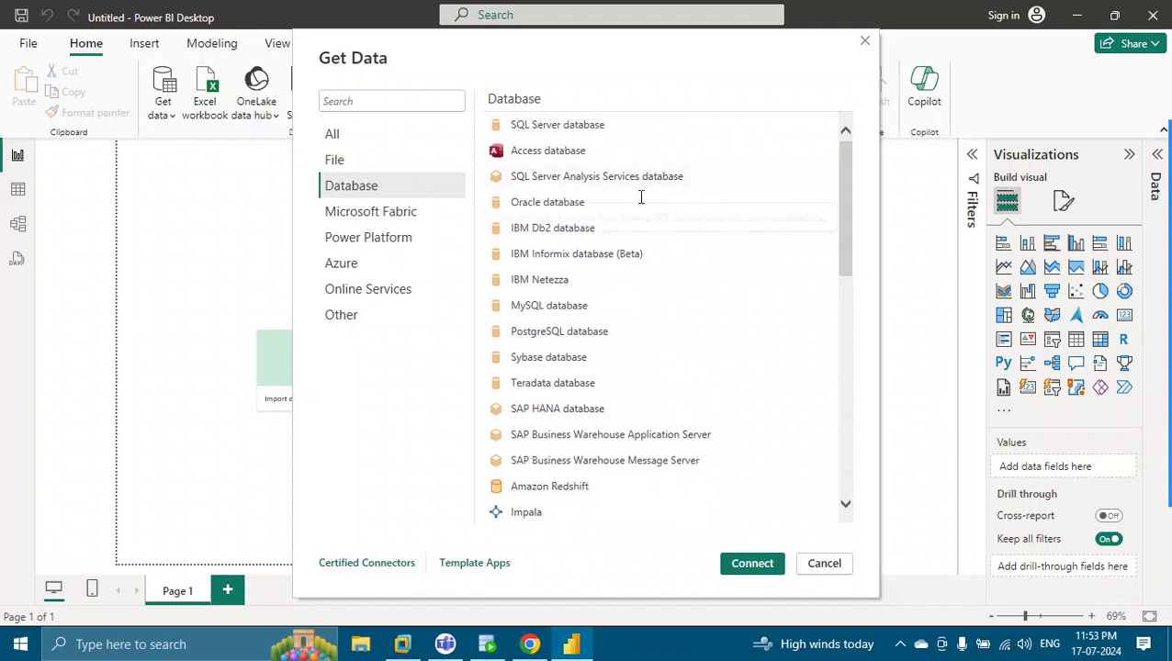
pyautogui.click(586, 210)
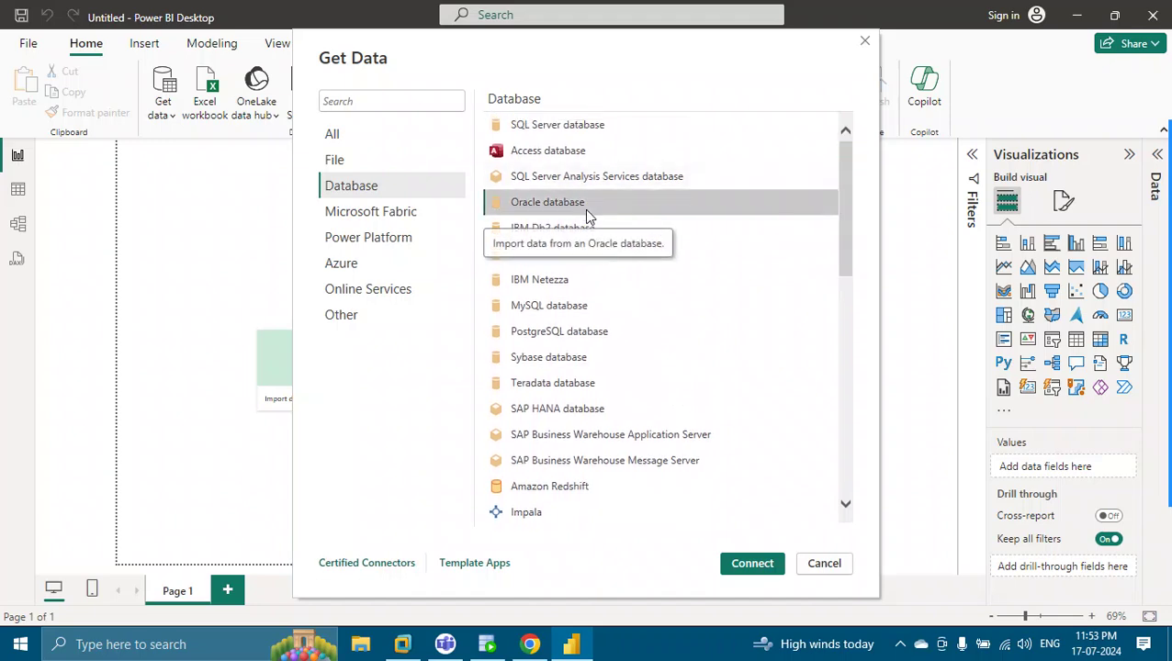
pyautogui.click(753, 570)
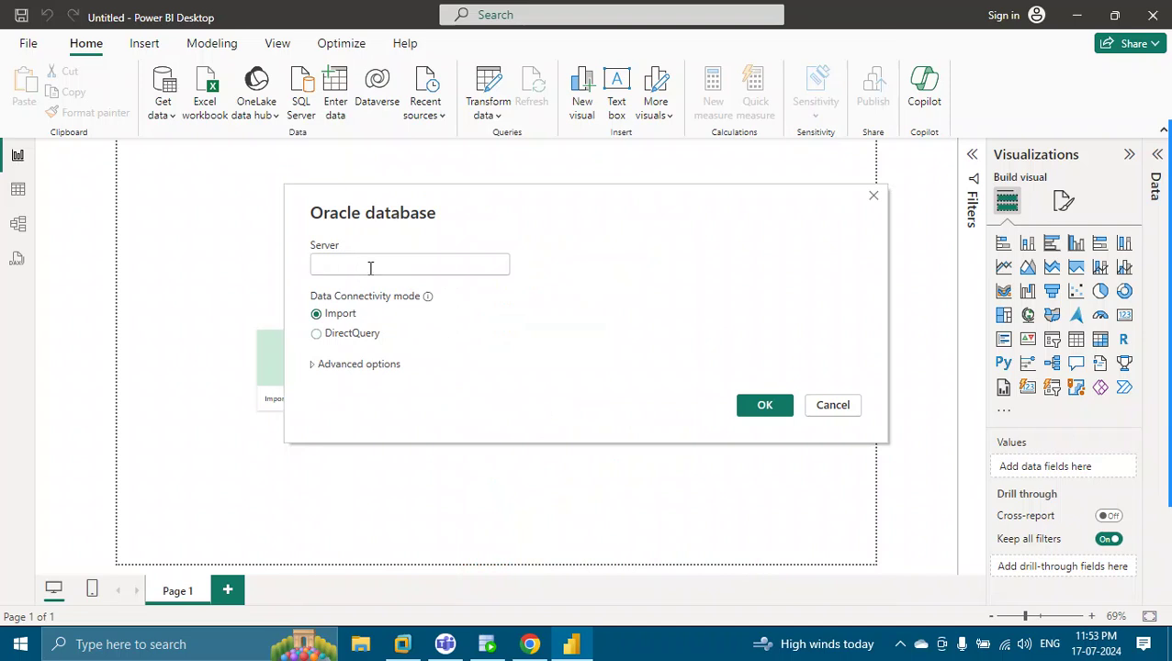
# Connect to Oracle server xe in Import mode, leaving advanced options unchanged.
pyautogui.write('xe')
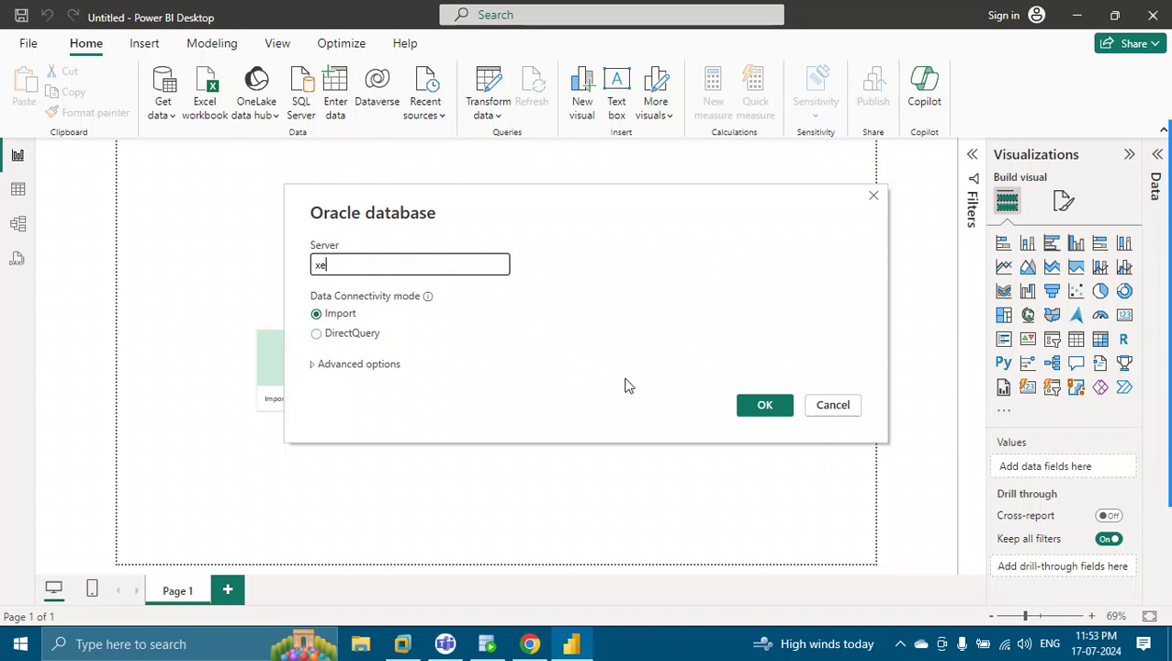
pyautogui.click(311, 367)
pyautogui.click(312, 365)
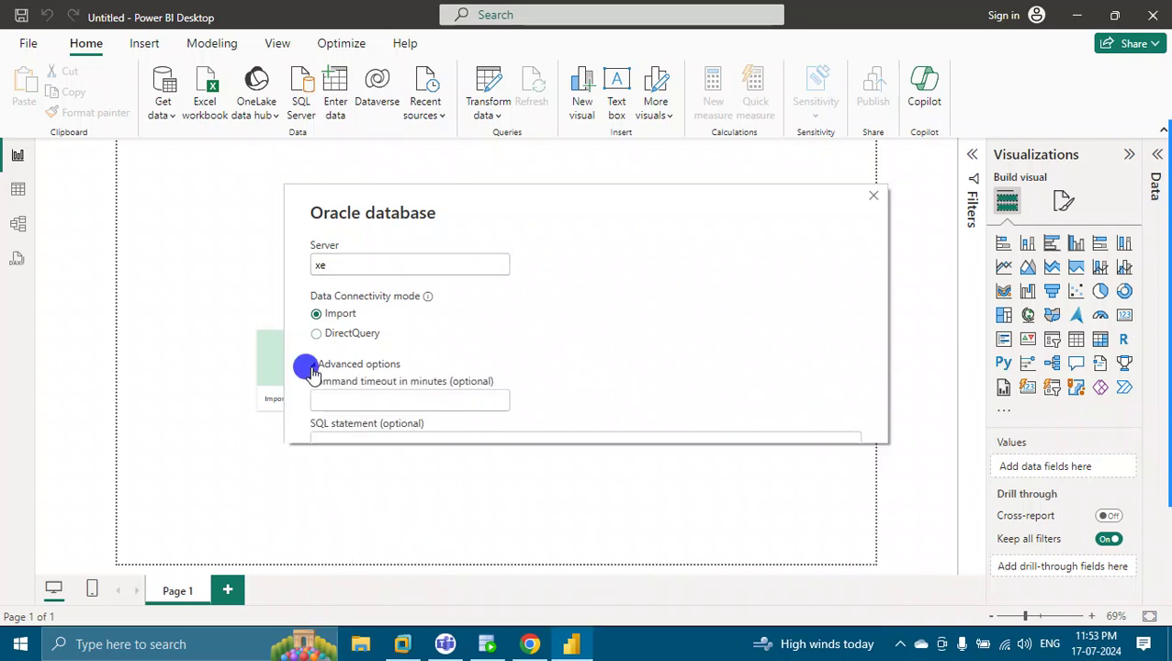
pyautogui.click(764, 405)
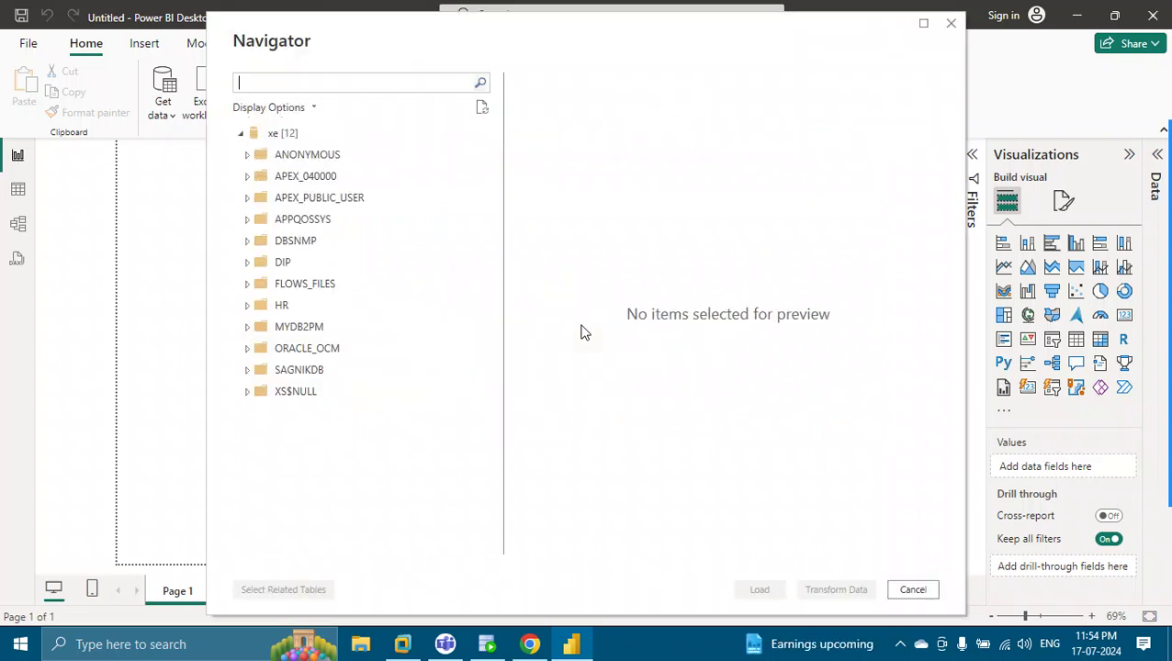
# Expand the HR schema and tick the JOBS, EMPLOYEES and LOCATIONS tables.
pyautogui.click(246, 307)
pyautogui.click(246, 307)
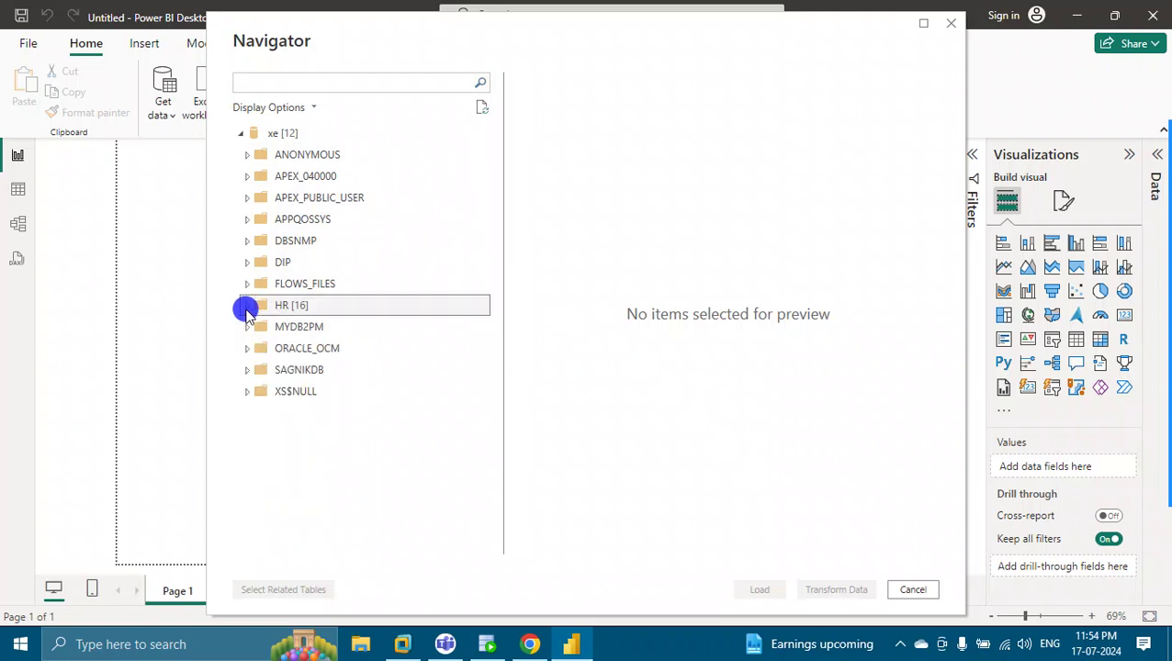
pyautogui.click(246, 307)
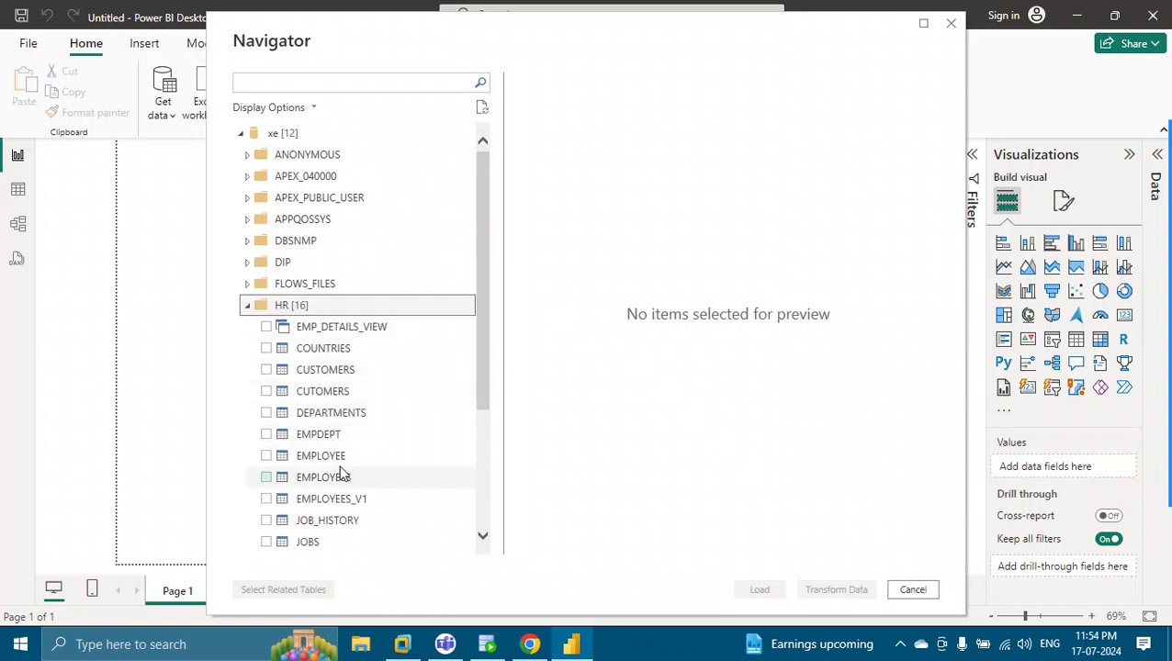
pyautogui.moveTo(476, 341); pyautogui.dragTo(473, 456)
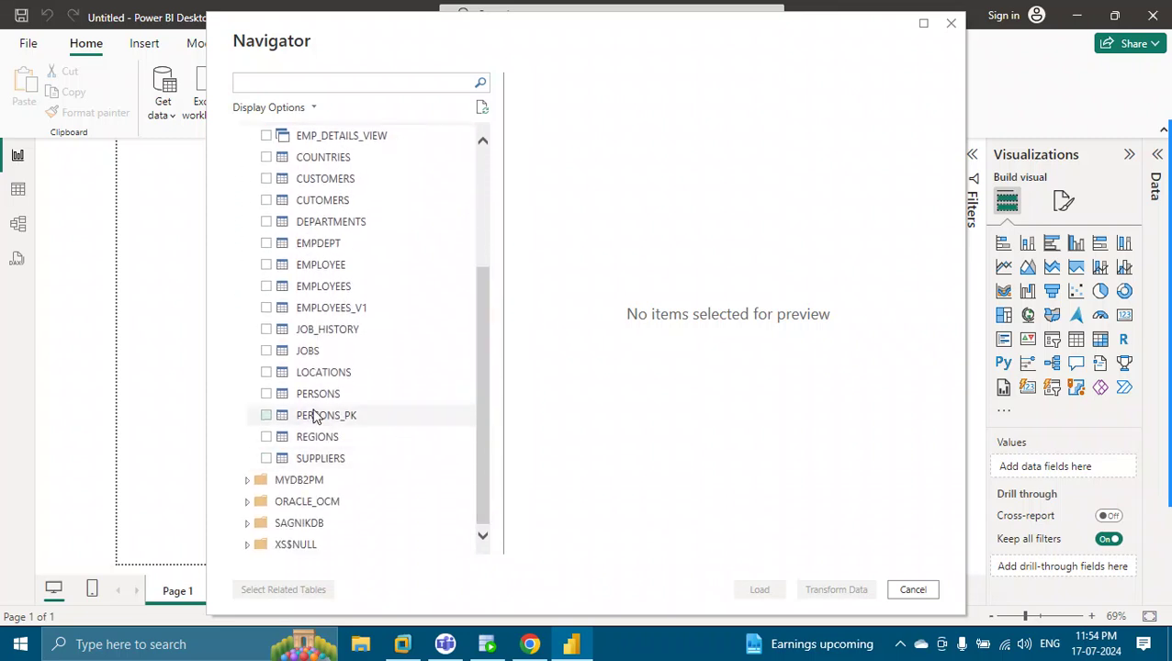
pyautogui.click(267, 351)
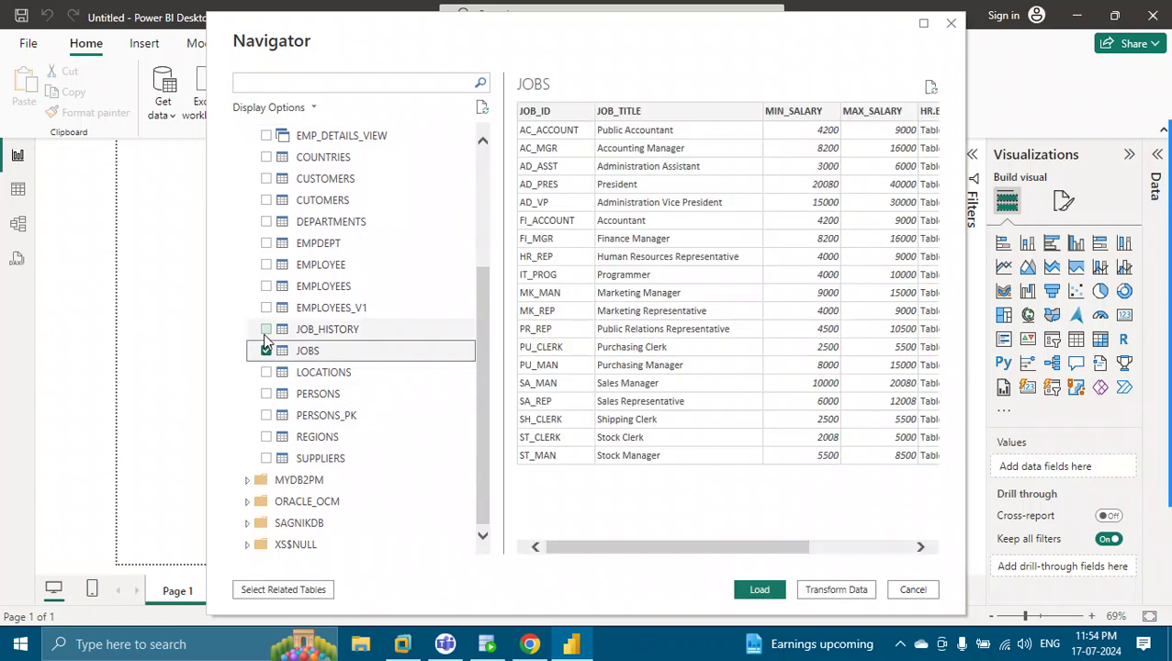
pyautogui.click(266, 286)
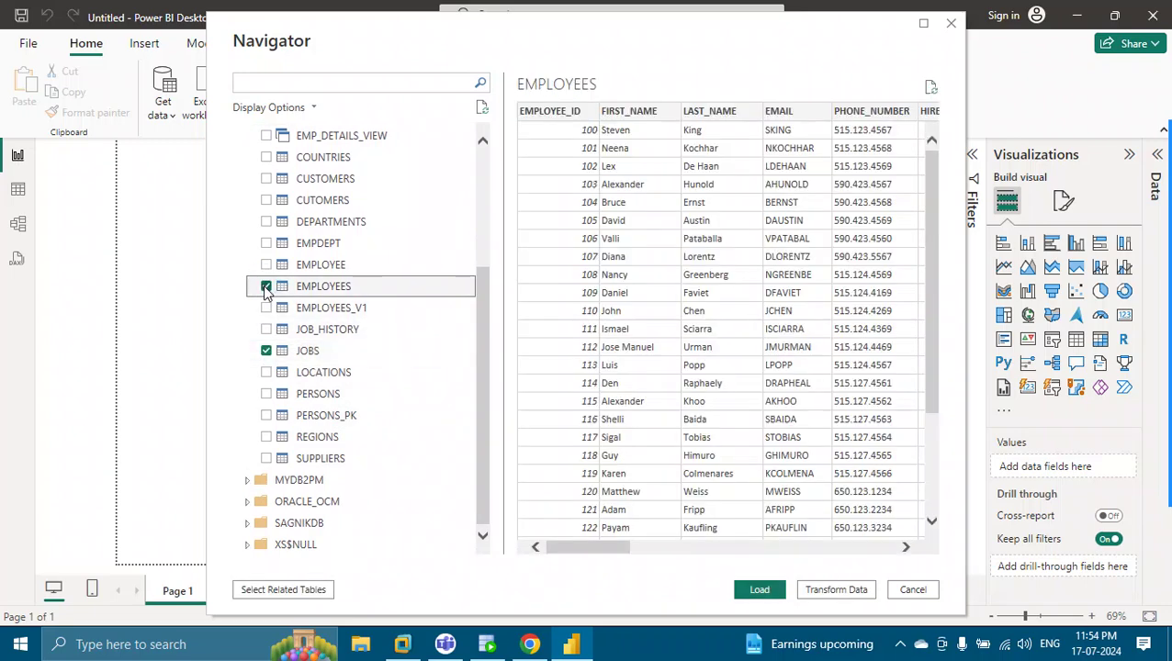
pyautogui.click(275, 377)
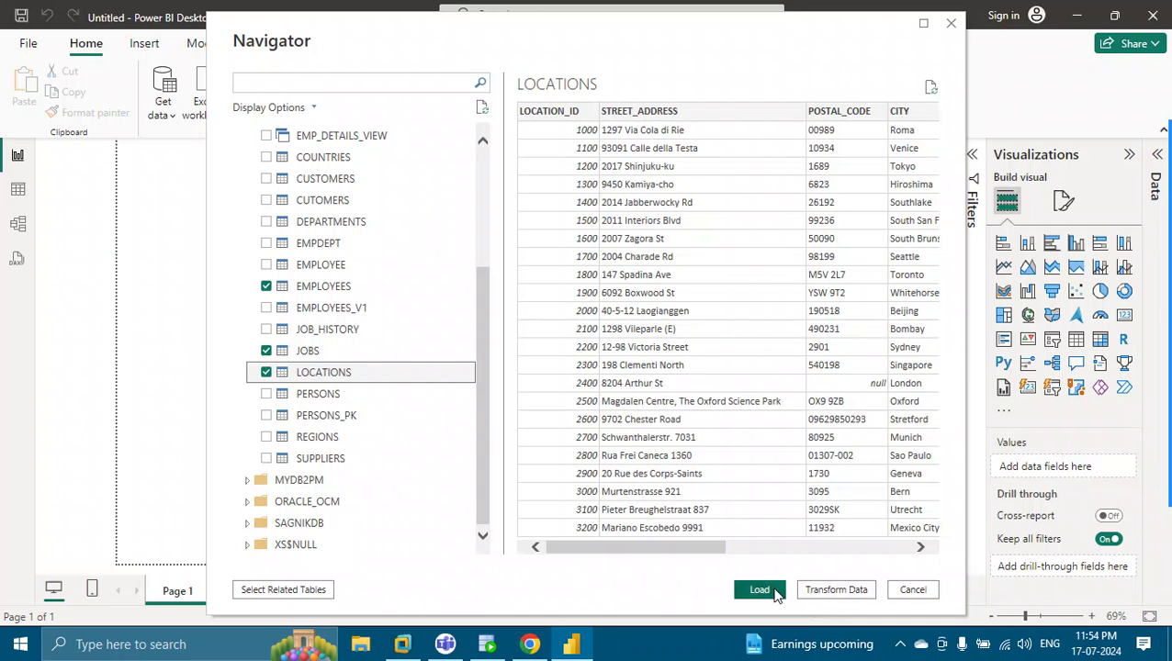
# Load the three HR tables and drag DEPARTMENT_ID onto the canvas as a count table (106).
pyautogui.click(762, 591)
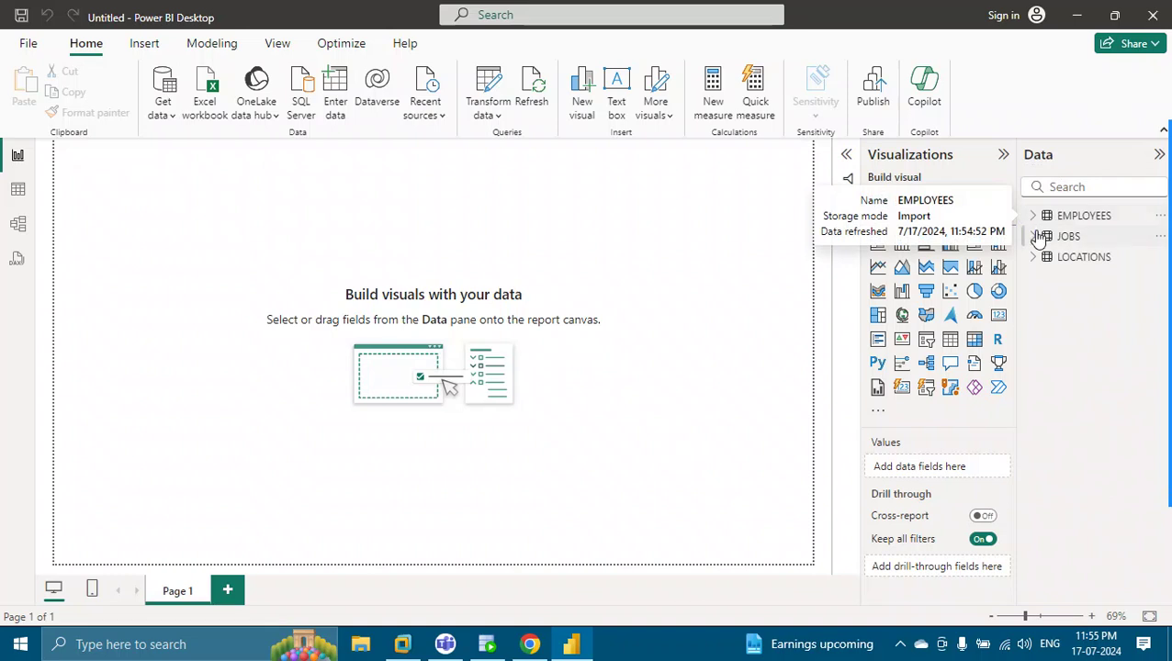
pyautogui.click(1034, 236)
pyautogui.click(1035, 236)
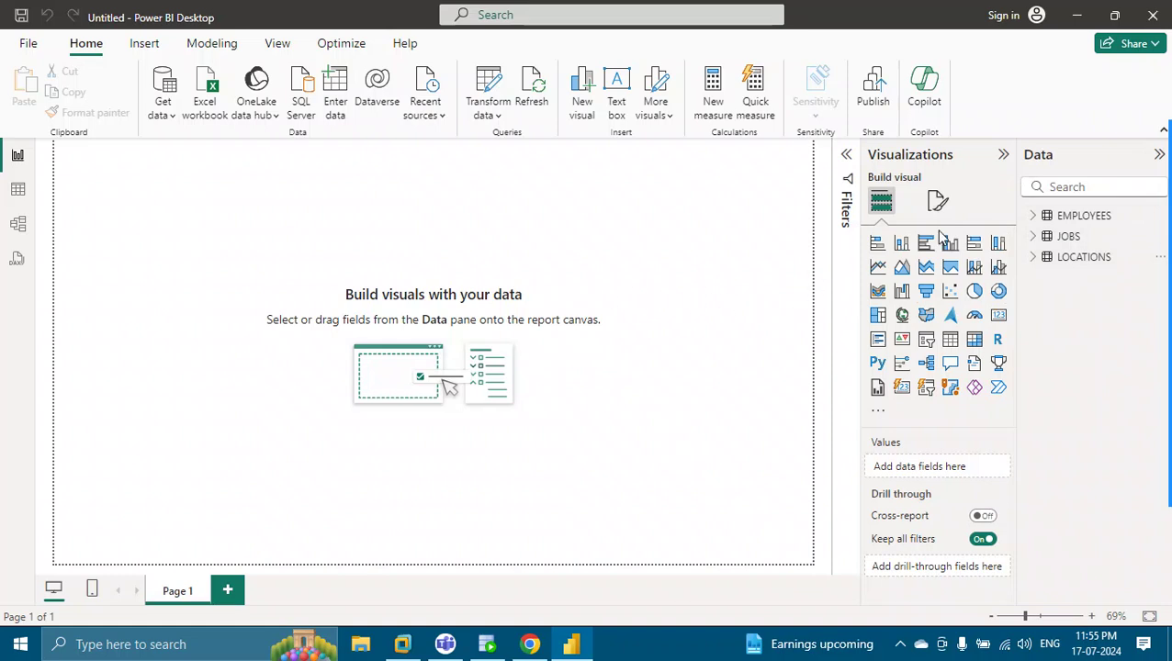
pyautogui.click(1033, 216)
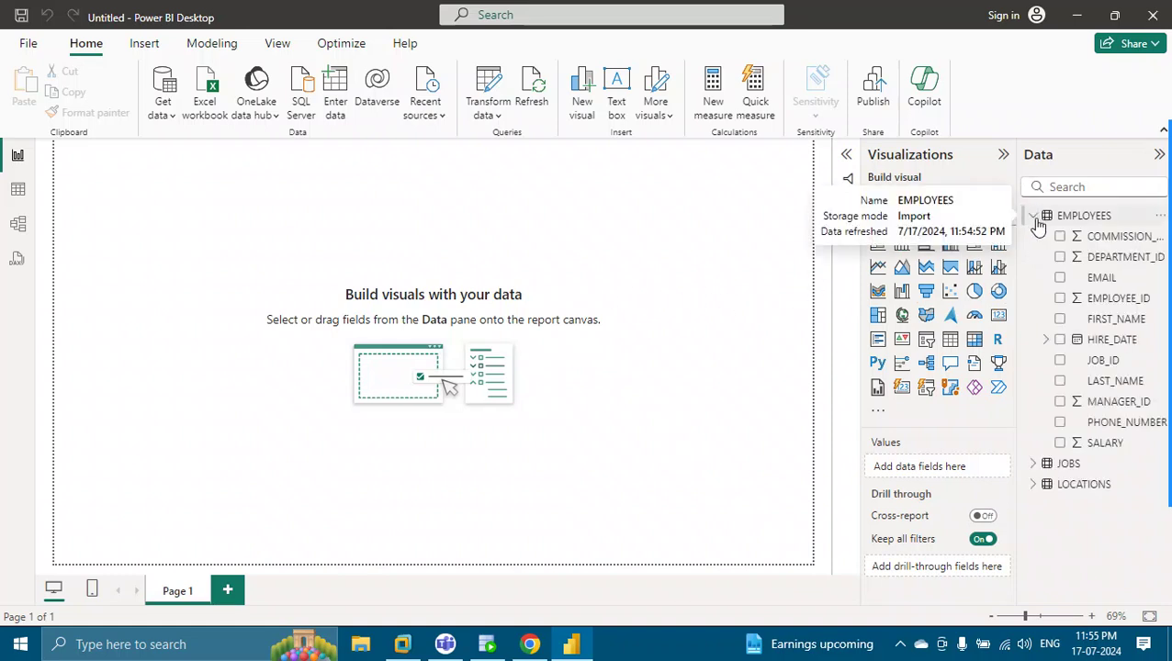
pyautogui.click(1033, 465)
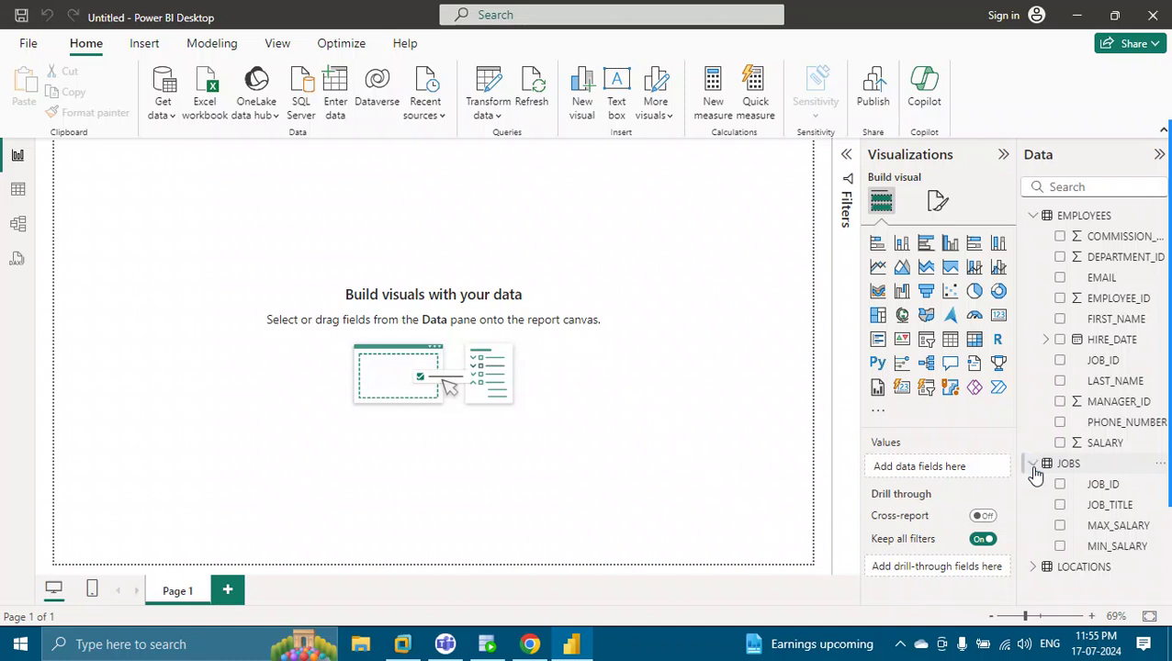
pyautogui.click(1033, 566)
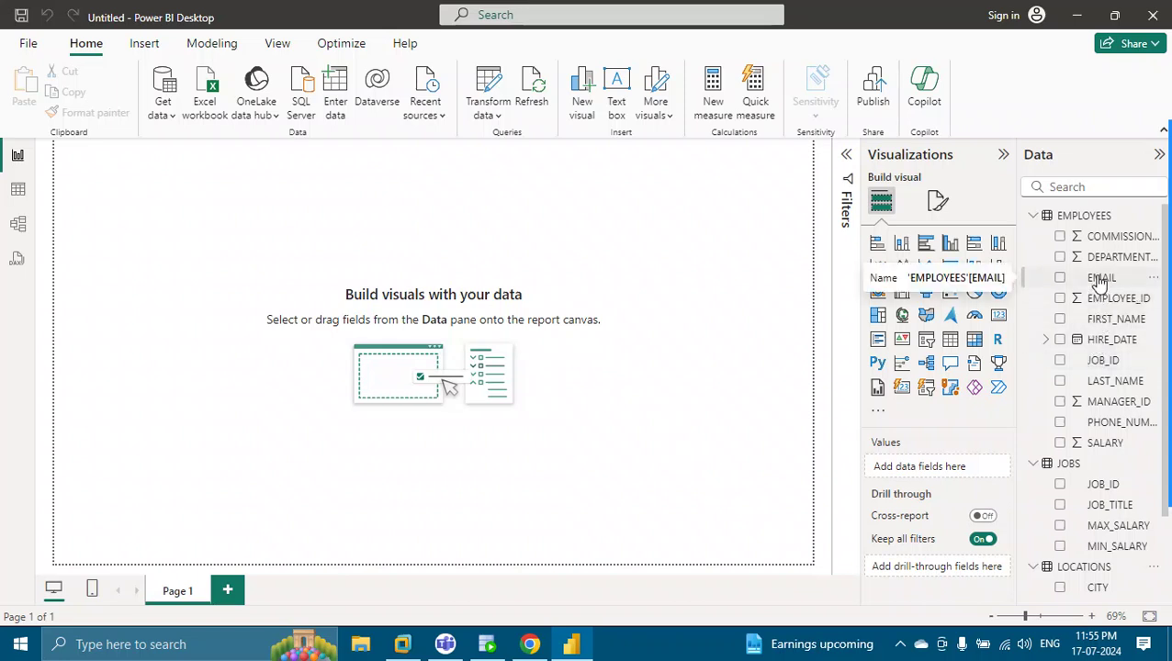
pyautogui.moveTo(1098, 258); pyautogui.dragTo(944, 467)
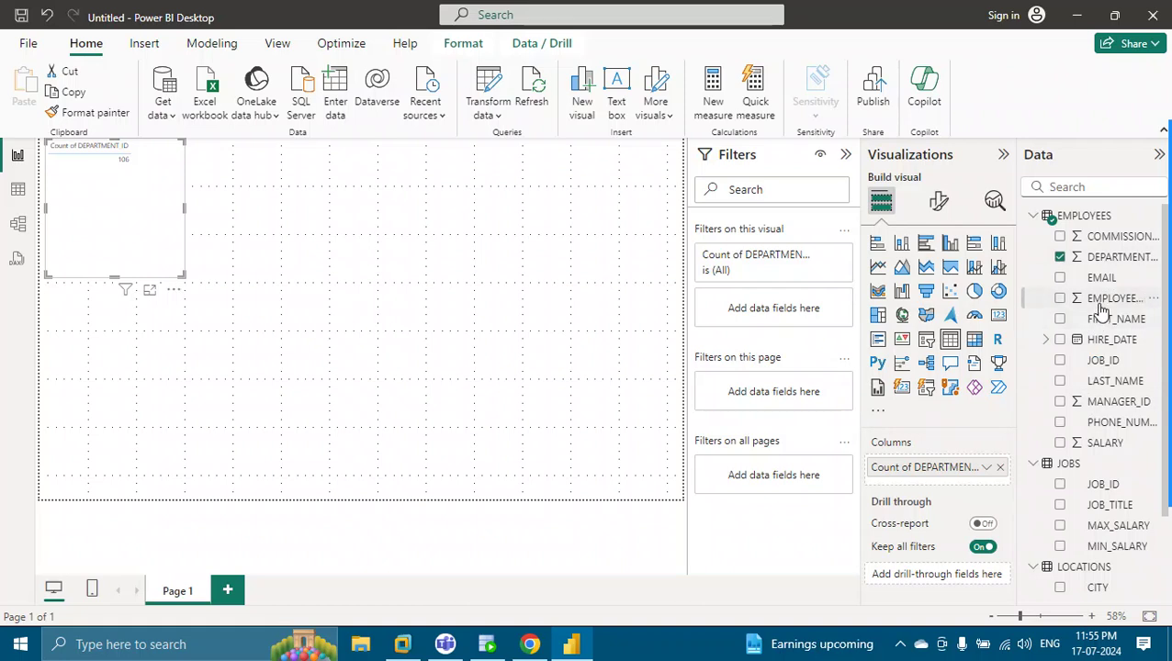
# Add FIRST_NAME as a column of the DEPARTMENT_ID count table and enlarge it.
pyautogui.moveTo(1101, 321); pyautogui.dragTo(955, 491)
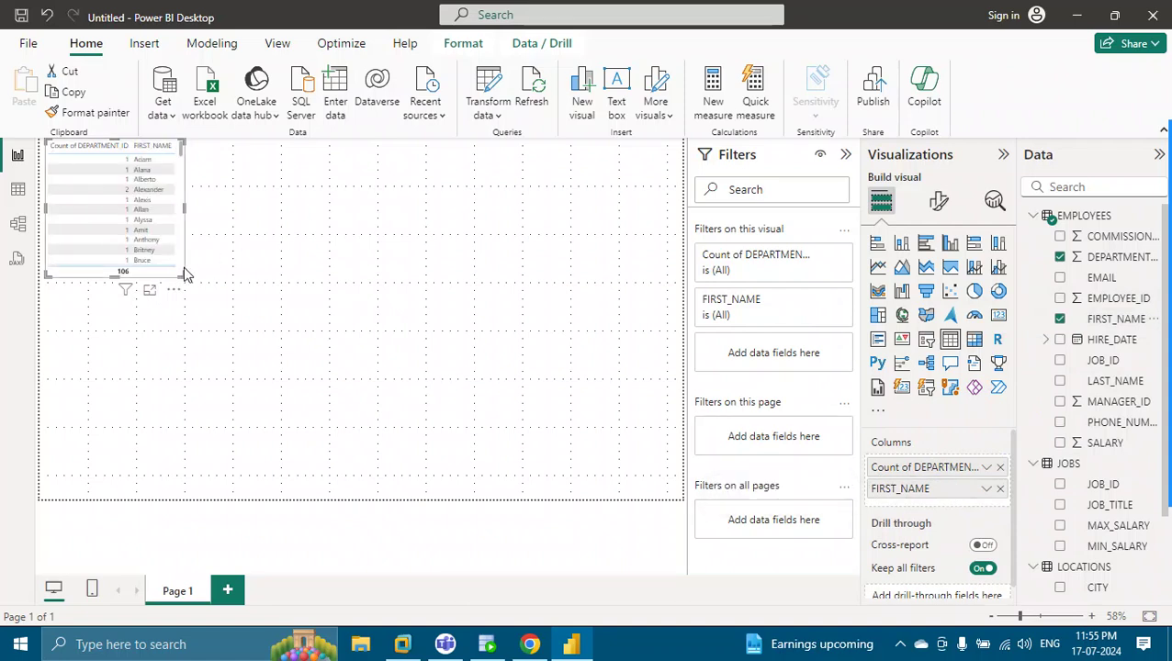
pyautogui.moveTo(182, 272); pyautogui.dragTo(239, 313)
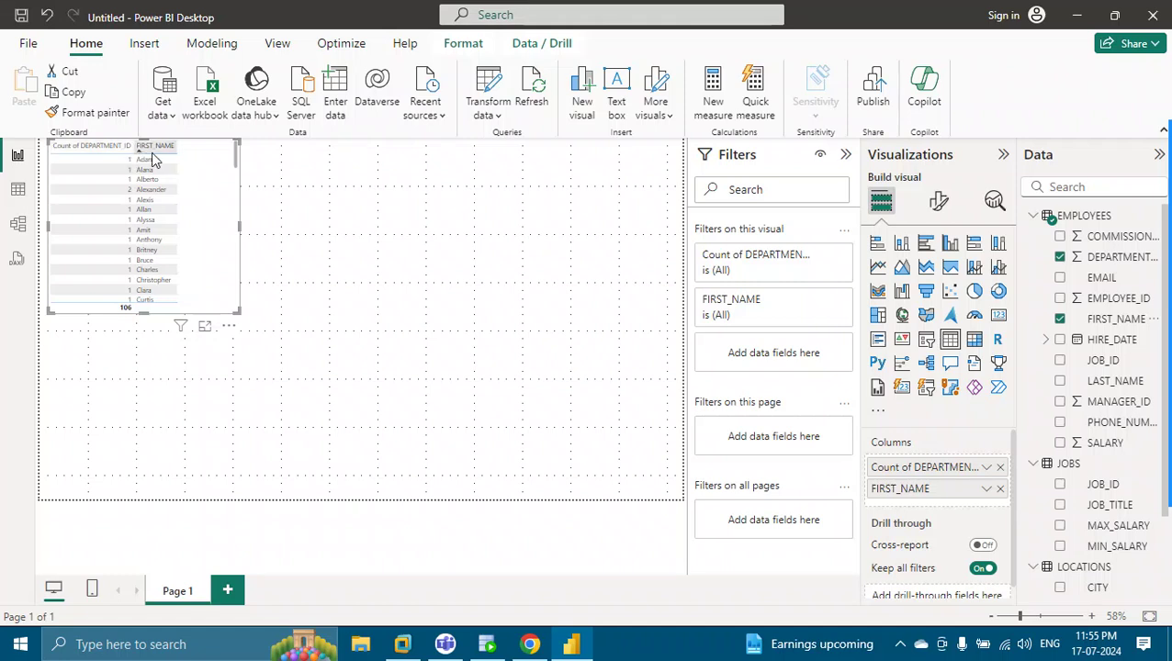
pyautogui.click(613, 210)
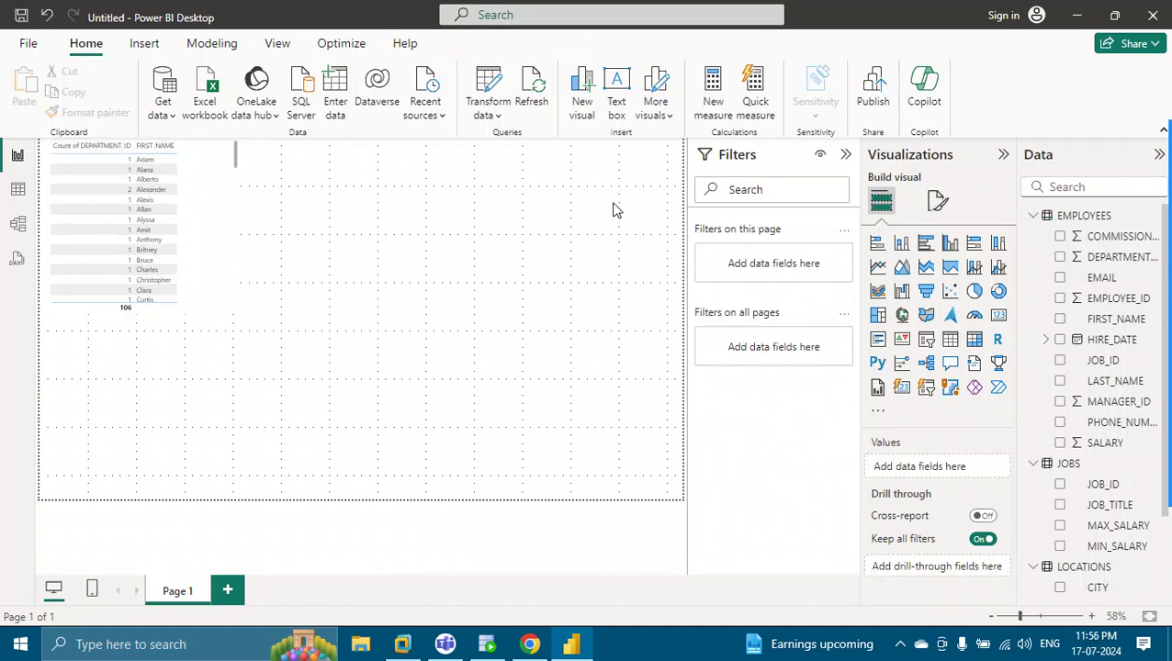
# Delete the stray empty and EMAIL table visuals, then reselect the name table.
pyautogui.click(1060, 278)
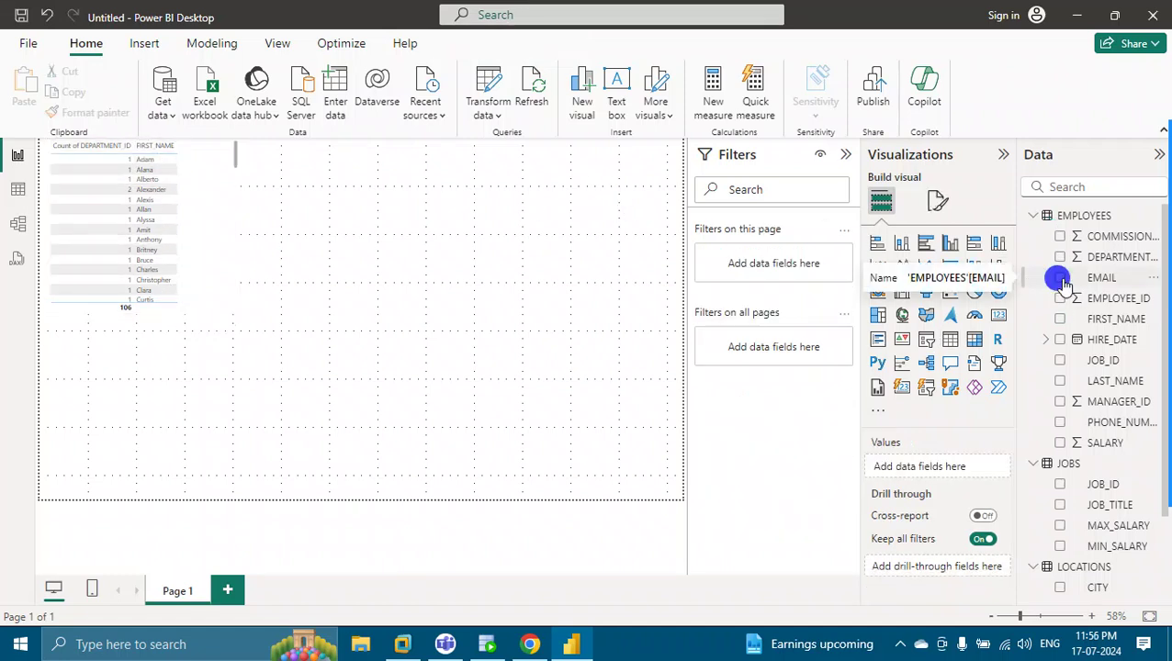
pyautogui.click(1061, 278)
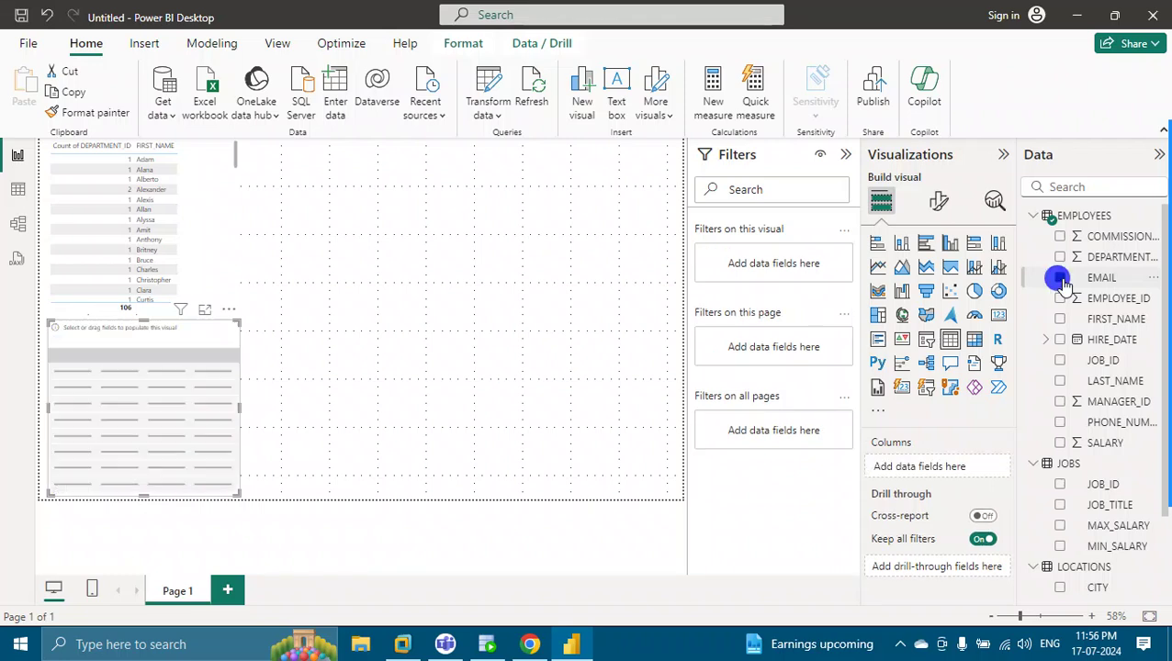
pyautogui.click(229, 309)
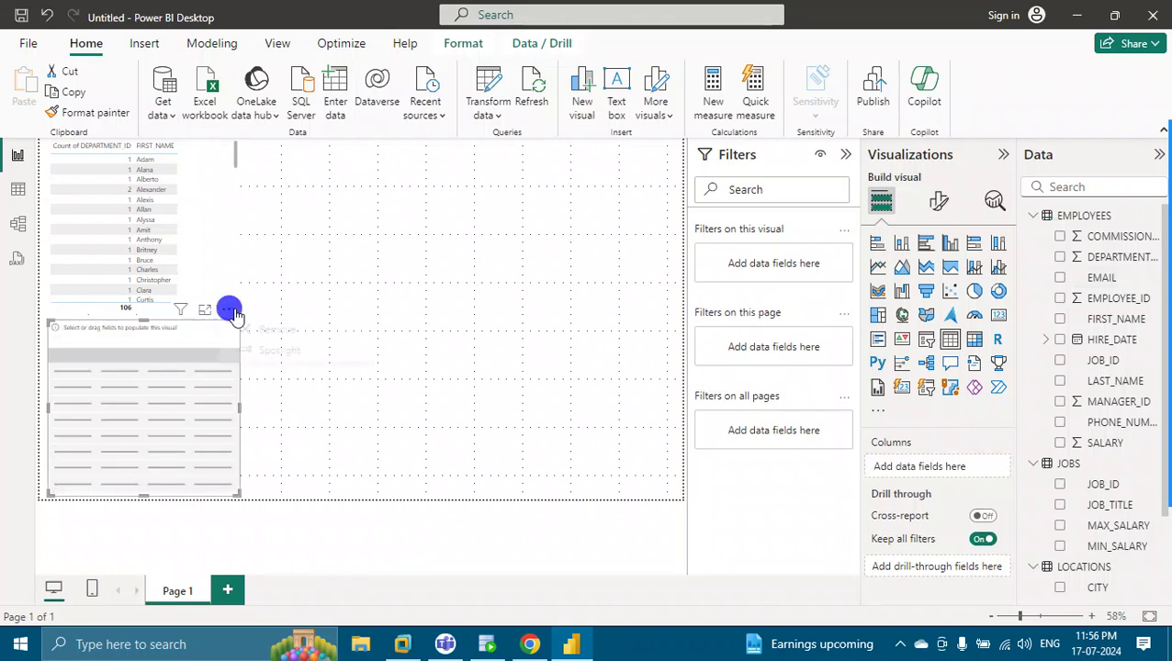
pyautogui.click(249, 336)
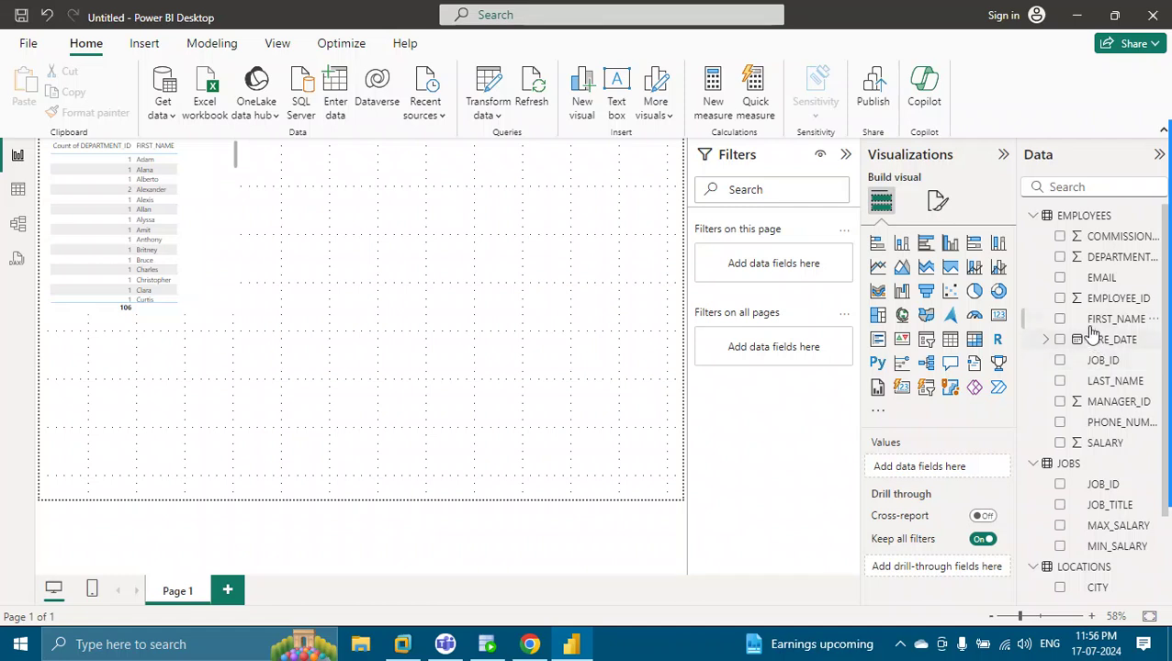
pyautogui.moveTo(1093, 287); pyautogui.dragTo(934, 477)
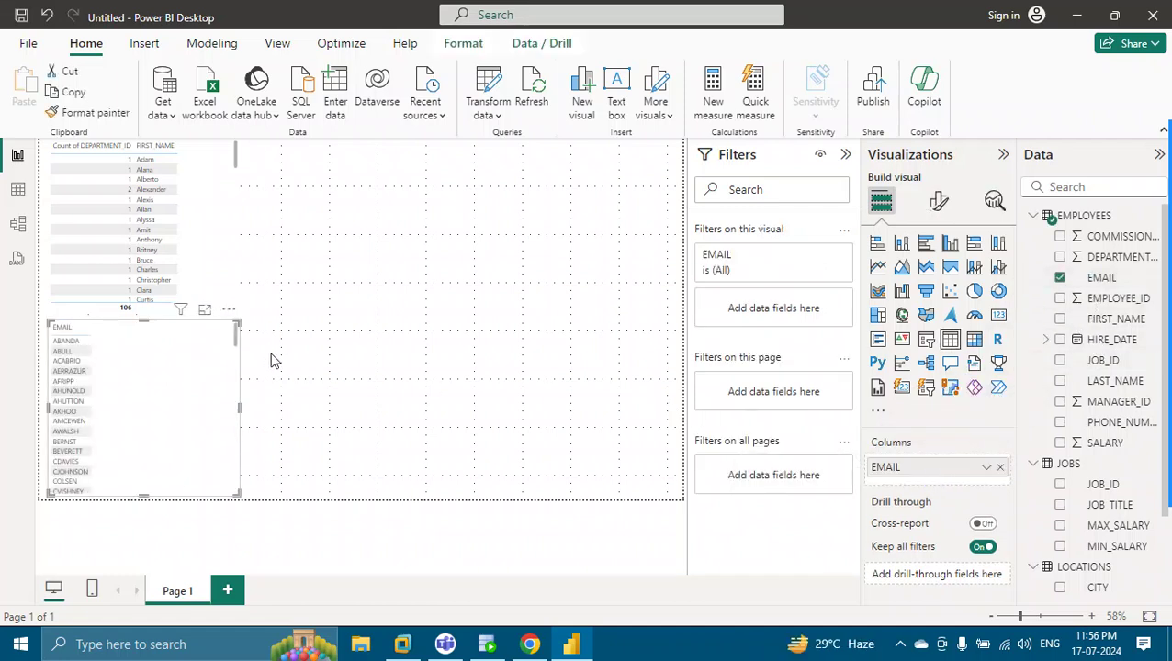
pyautogui.click(229, 310)
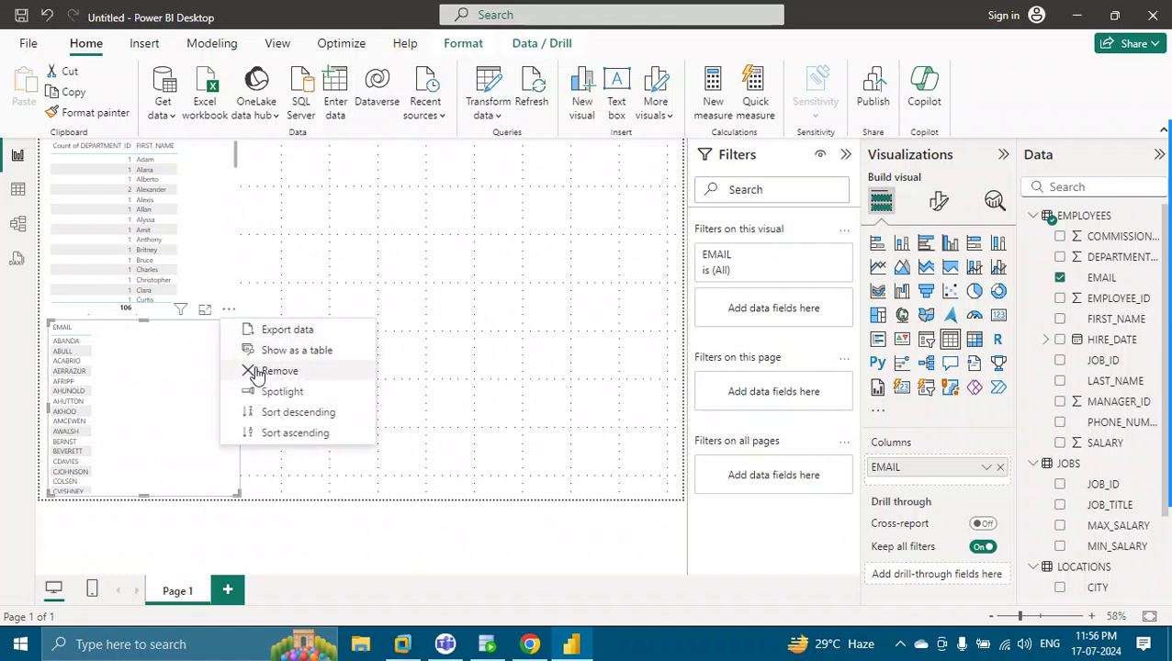
pyautogui.click(249, 371)
pyautogui.click(180, 204)
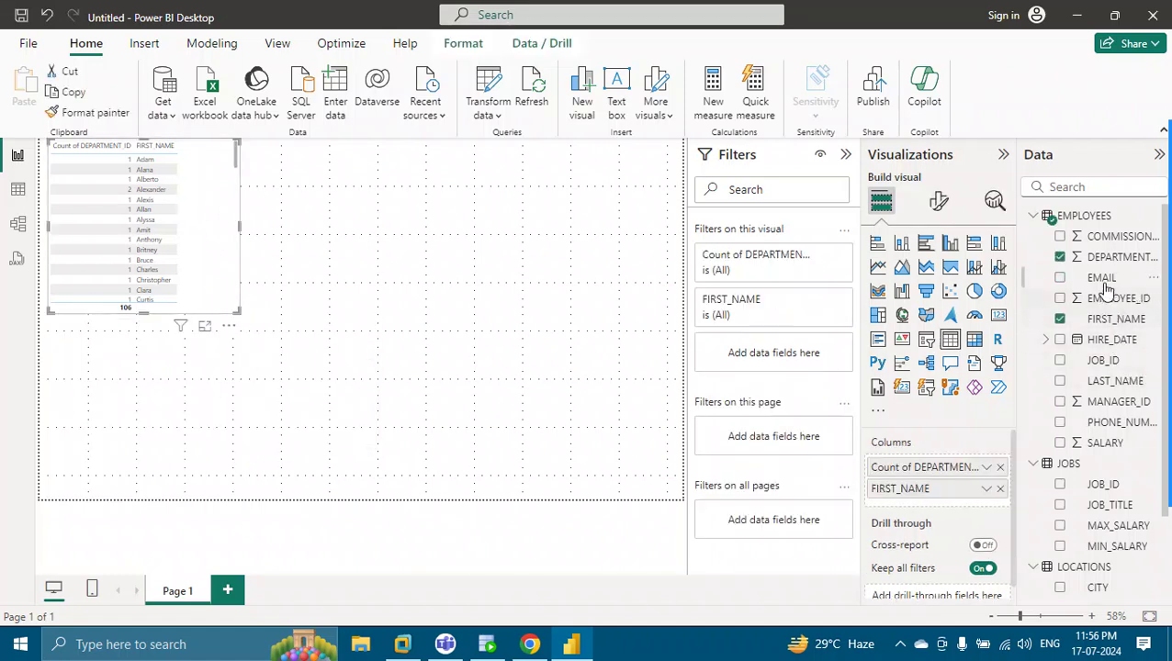
# Add EMAIL beside FIRST_NAME in the table's columns and drag the table wider.
pyautogui.moveTo(1102, 279); pyautogui.dragTo(973, 505)
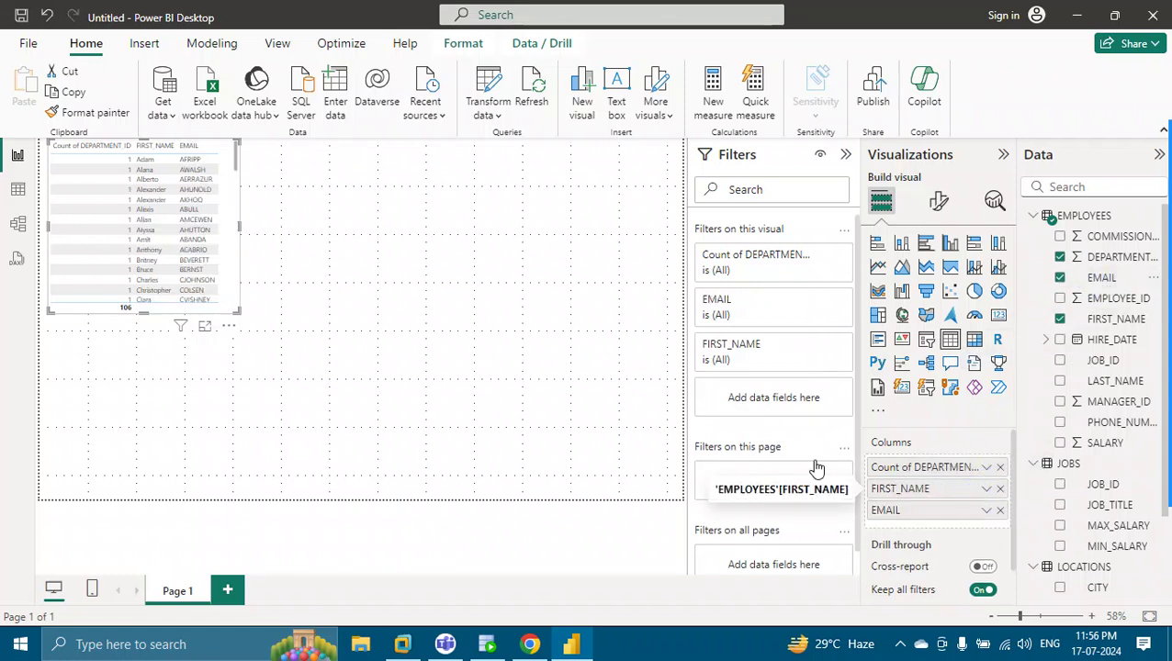
pyautogui.moveTo(241, 312); pyautogui.dragTo(252, 306)
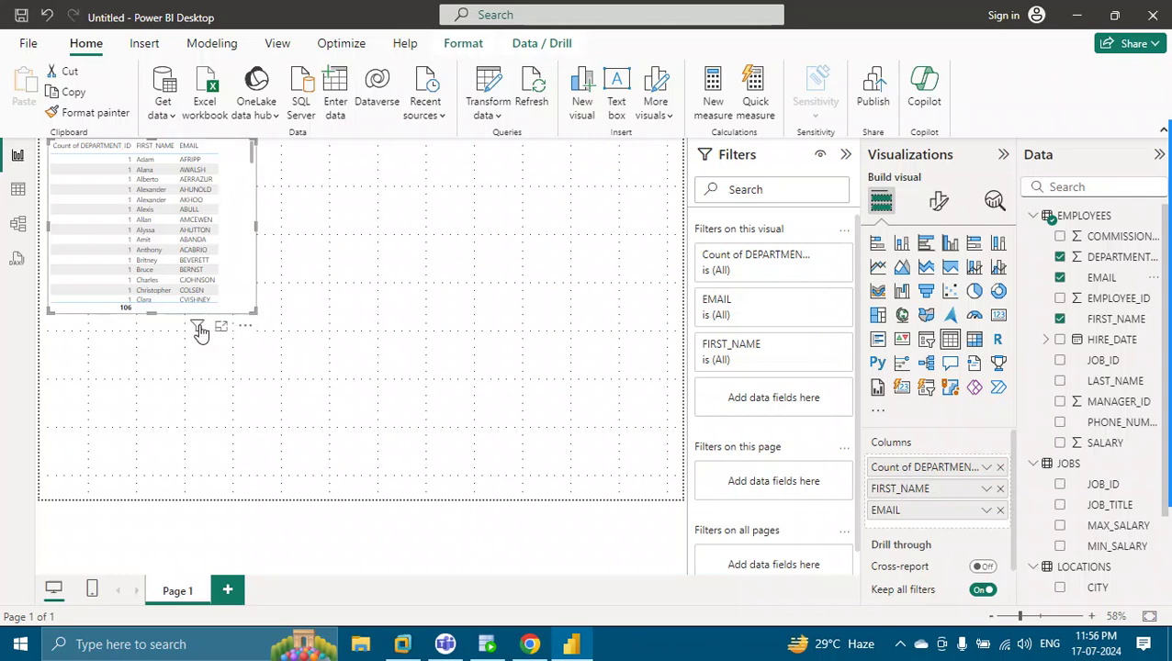
pyautogui.moveTo(196, 327)
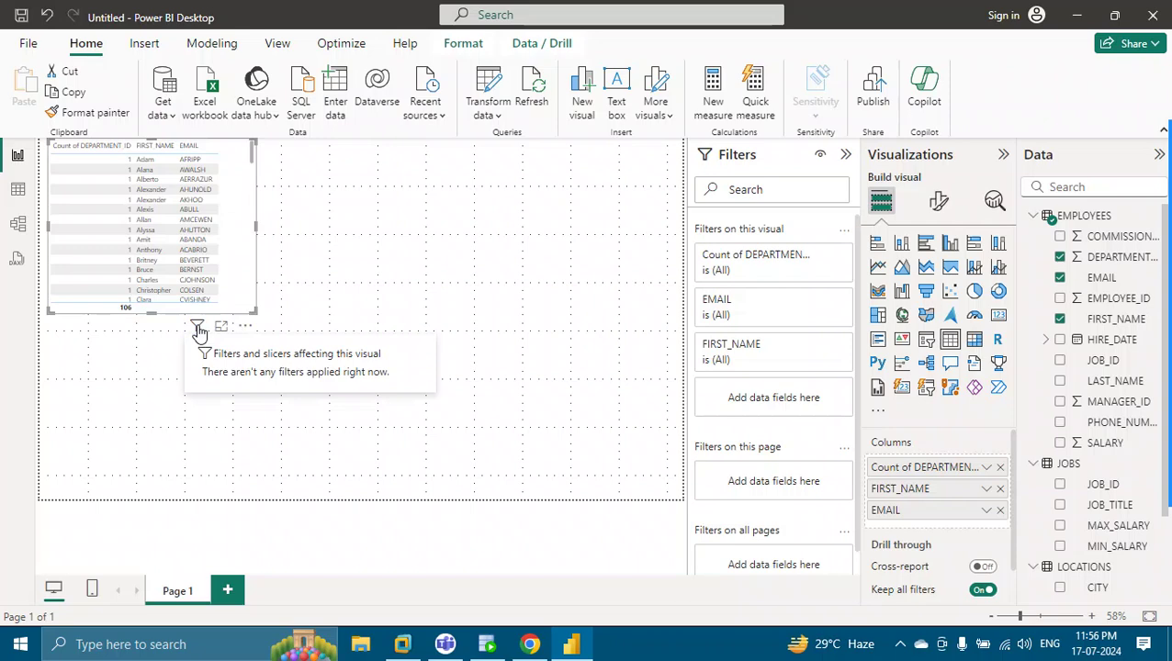
pyautogui.click(244, 326)
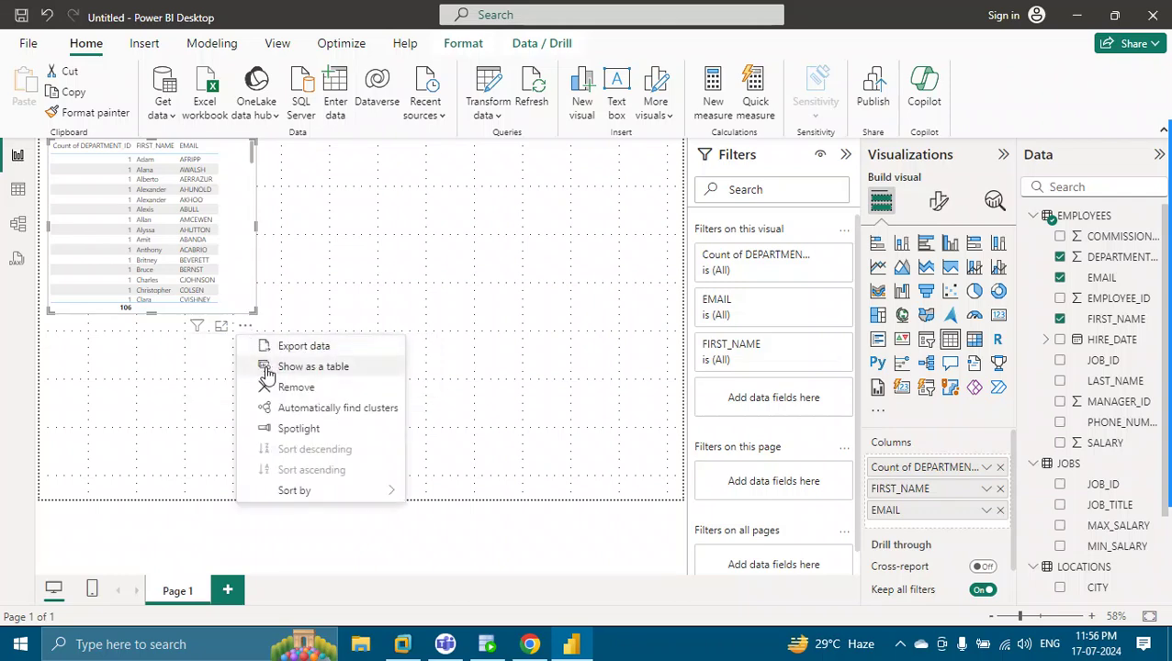
# View the table visual's data as a table, toggle its layout, then remove the visual.
pyautogui.click(260, 367)
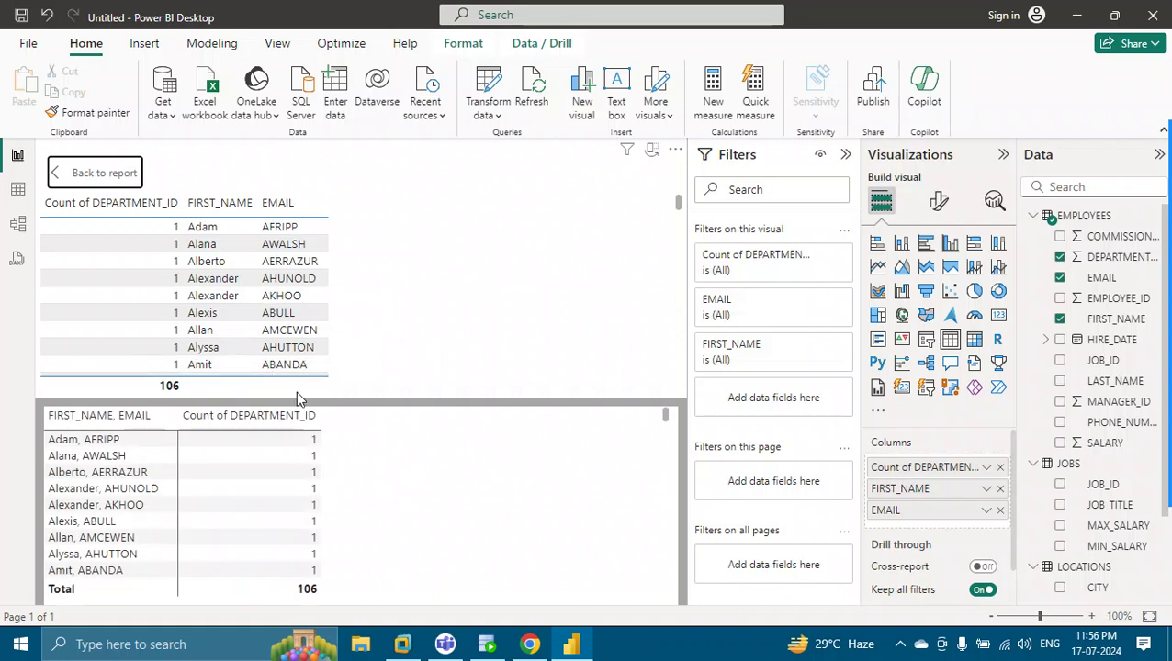
pyautogui.click(652, 150)
pyautogui.click(654, 152)
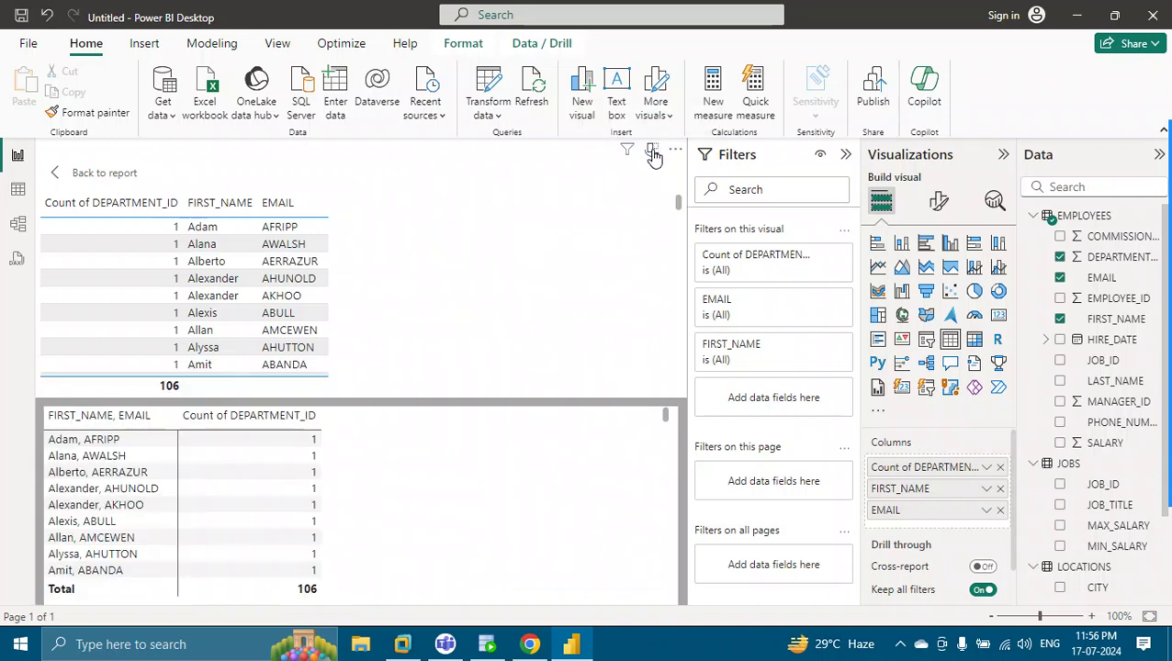
pyautogui.click(674, 151)
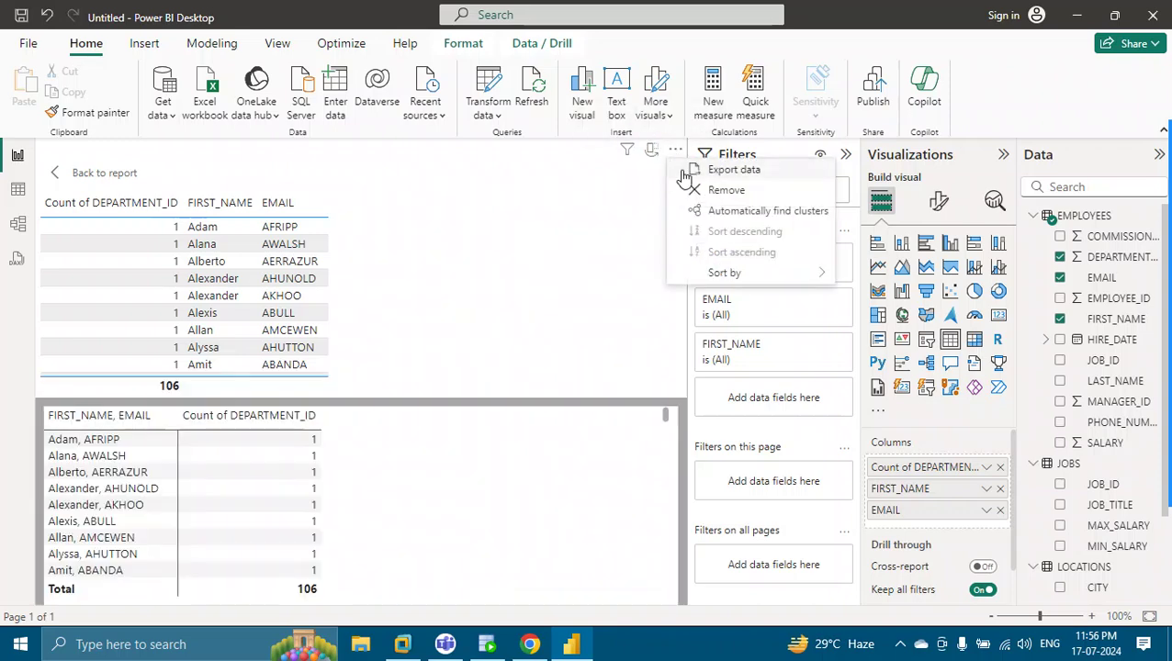
pyautogui.click(723, 190)
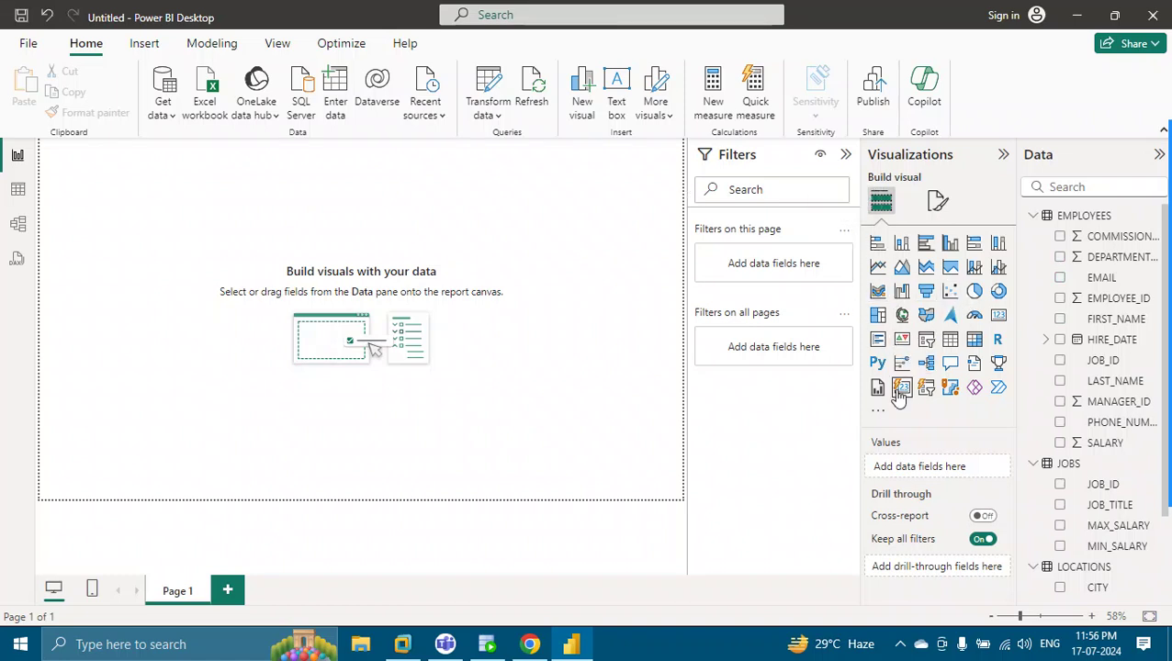
# Insert a clustered bar chart of FIRST_NAME and LAST_NAME counts by SALARY, discarding an EMAIL trial.
pyautogui.click(926, 244)
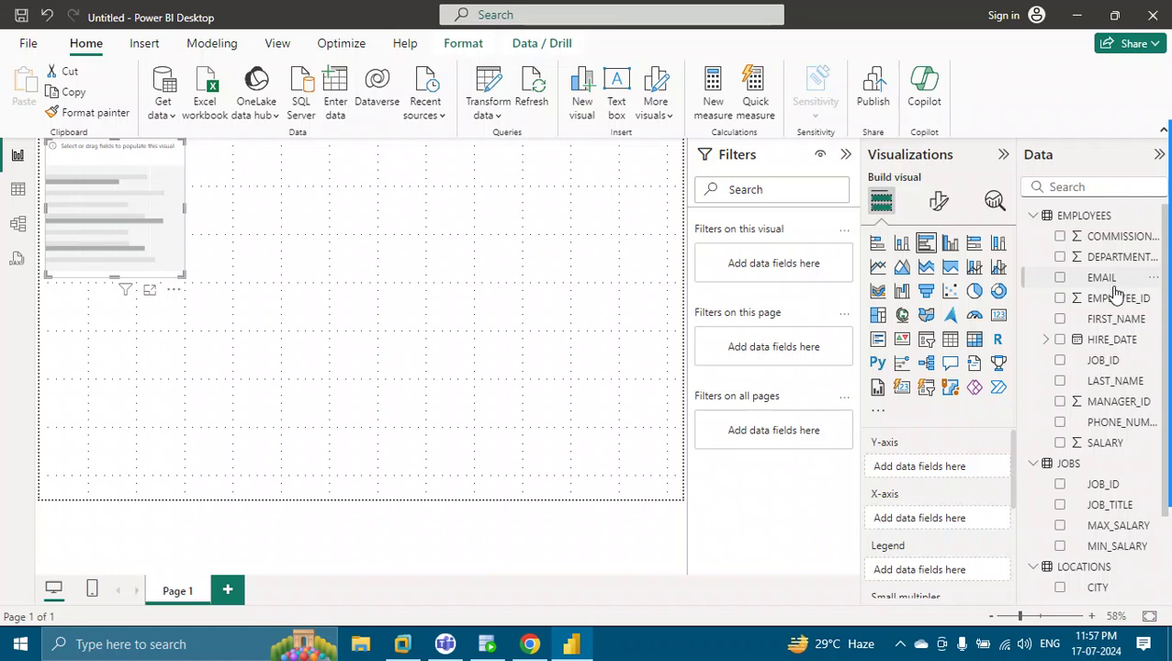
pyautogui.moveTo(1093, 269); pyautogui.dragTo(944, 467)
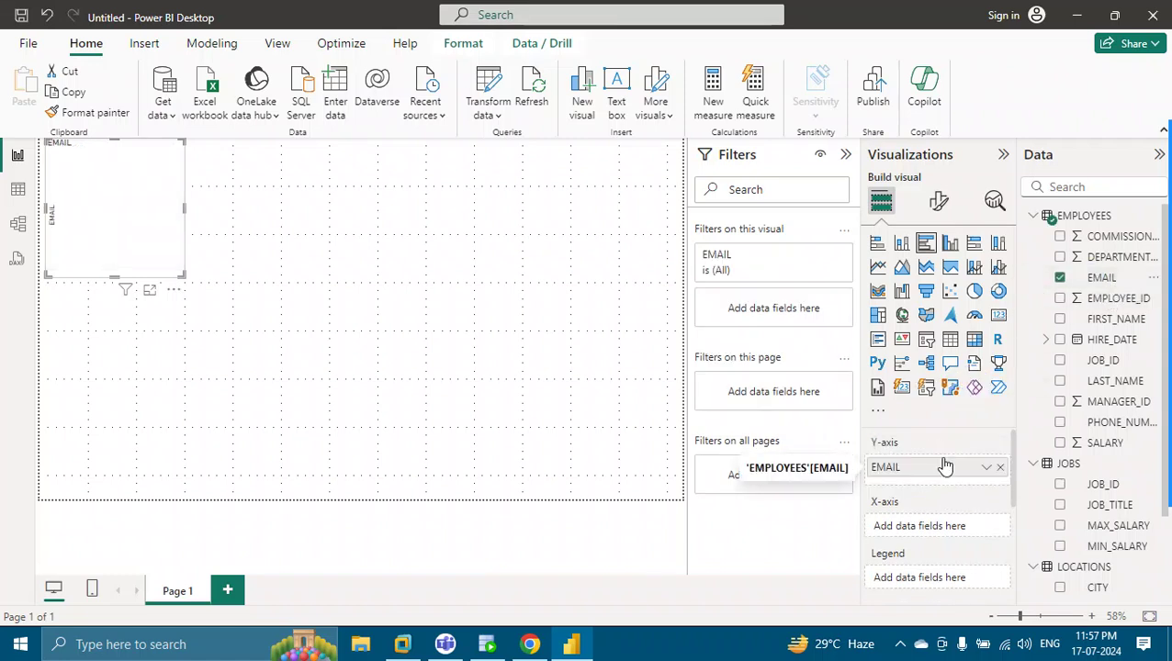
pyautogui.click(1000, 467)
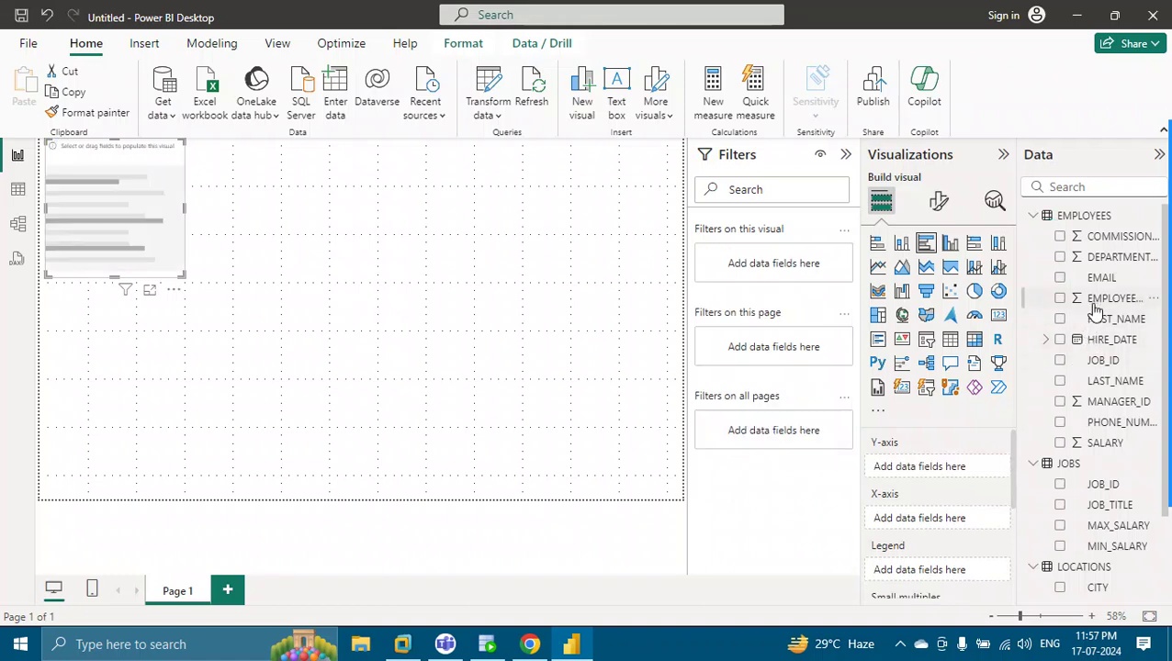
pyautogui.moveTo(1088, 320); pyautogui.dragTo(938, 526)
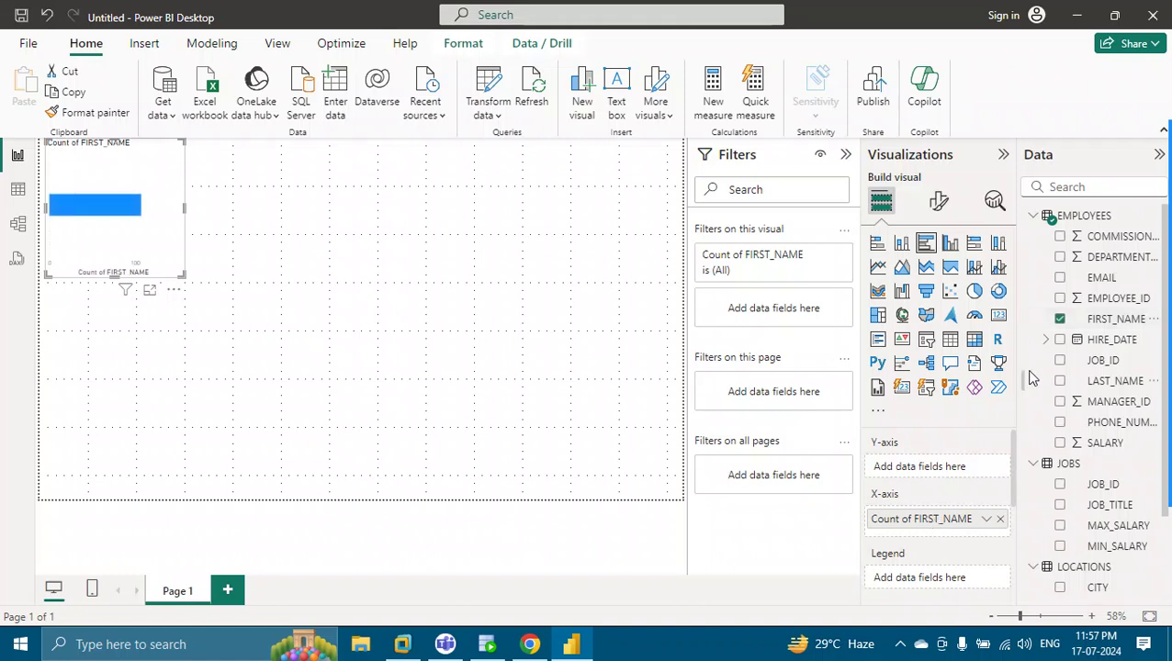
pyautogui.moveTo(1080, 384); pyautogui.dragTo(933, 532)
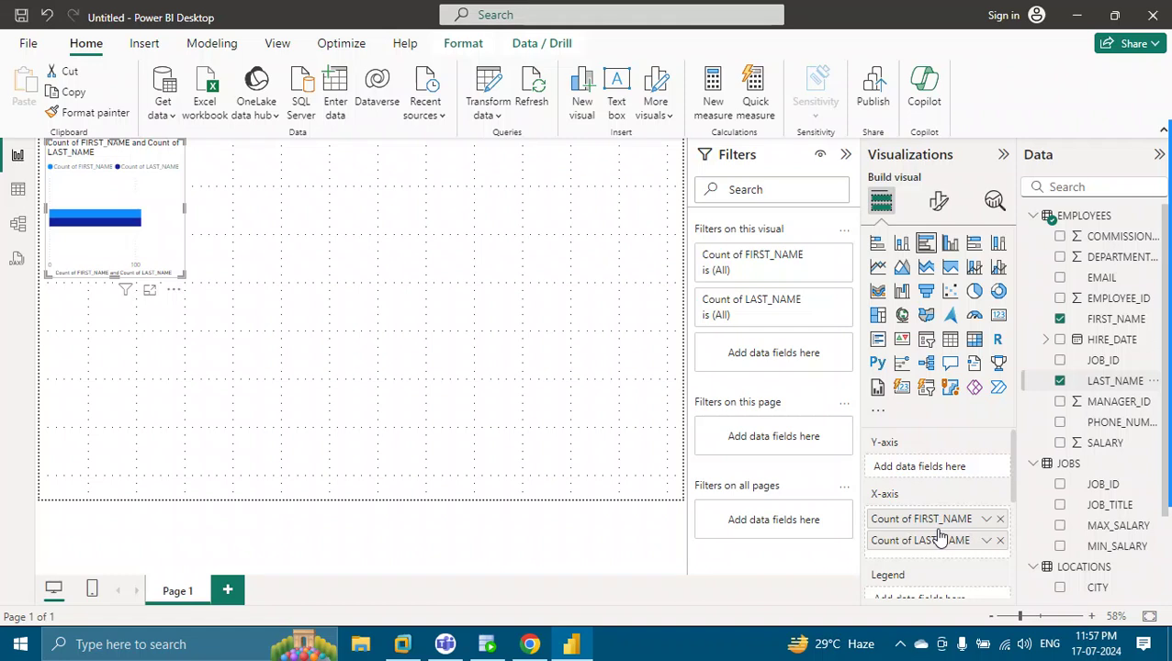
pyautogui.moveTo(1102, 442); pyautogui.dragTo(955, 468)
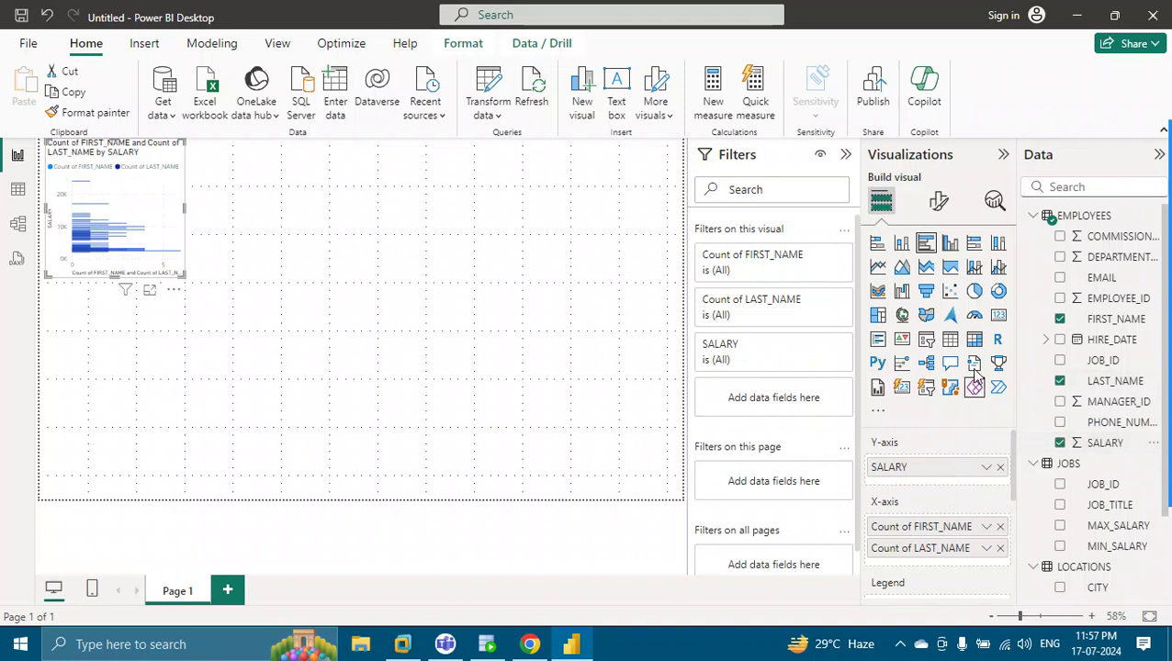
# Make it a stacked column chart with FIRST_NAME under SALARY on the X-axis, enlarged.
pyautogui.click(974, 266)
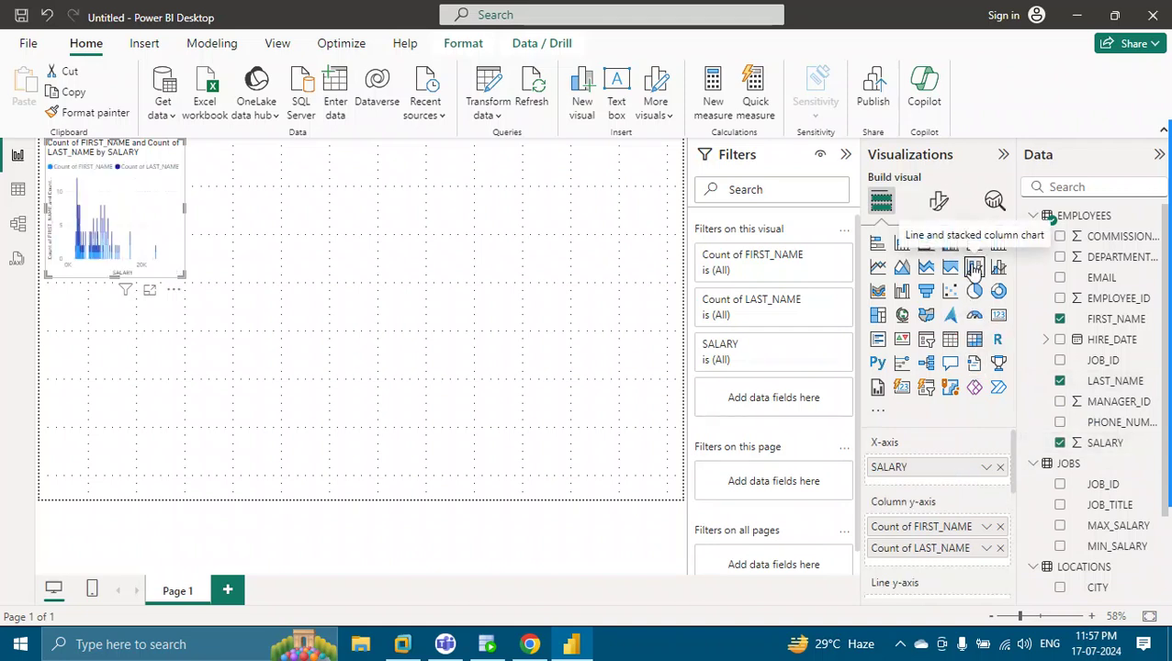
pyautogui.click(998, 244)
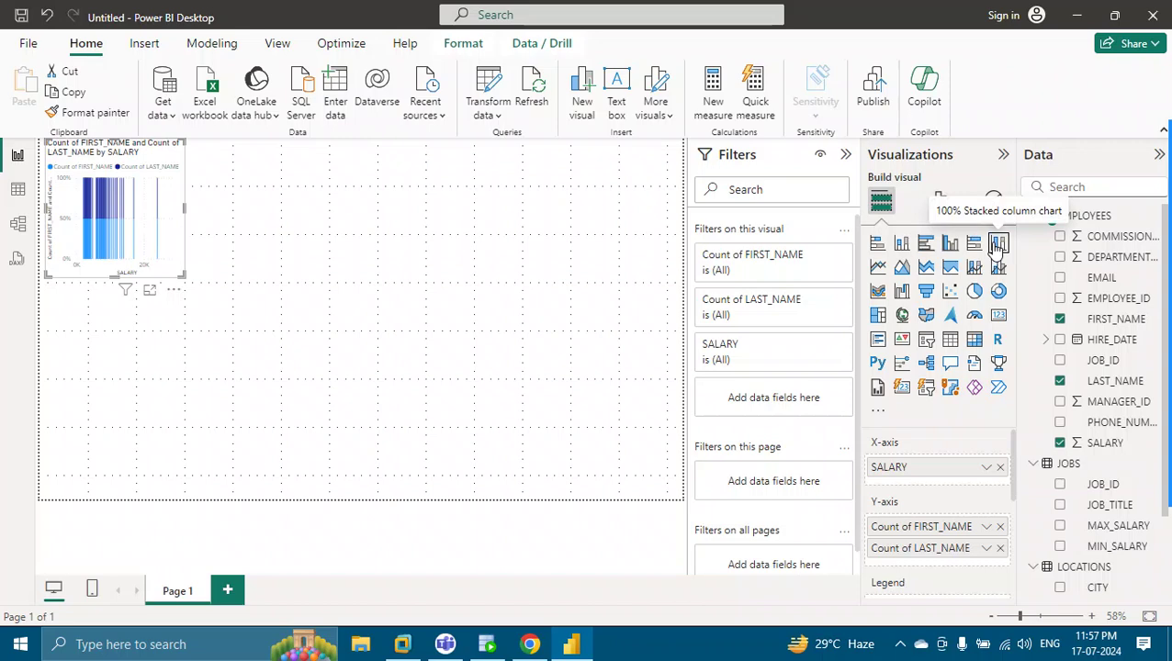
pyautogui.click(925, 245)
pyautogui.click(901, 245)
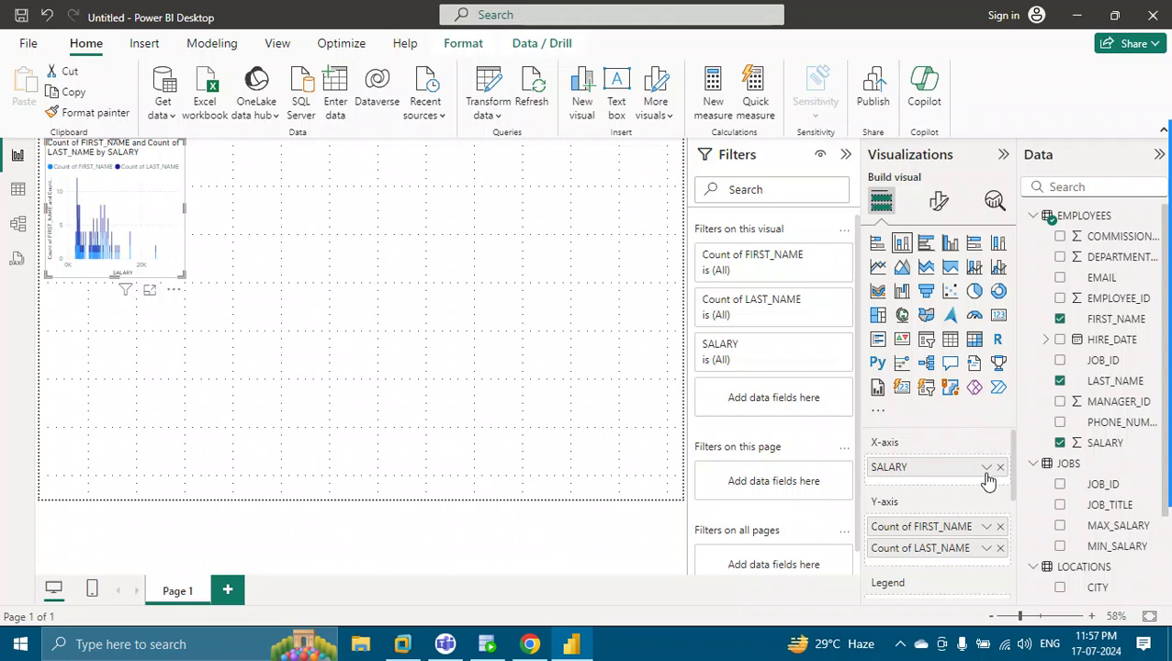
pyautogui.moveTo(944, 532); pyautogui.dragTo(921, 474)
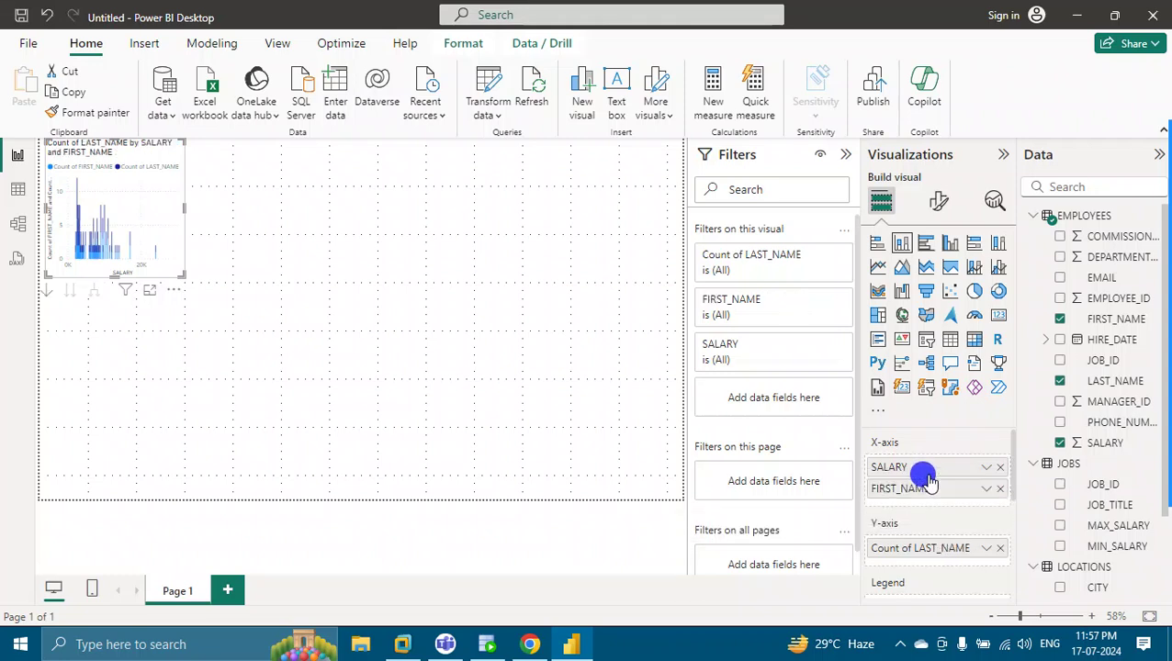
pyautogui.click(929, 547)
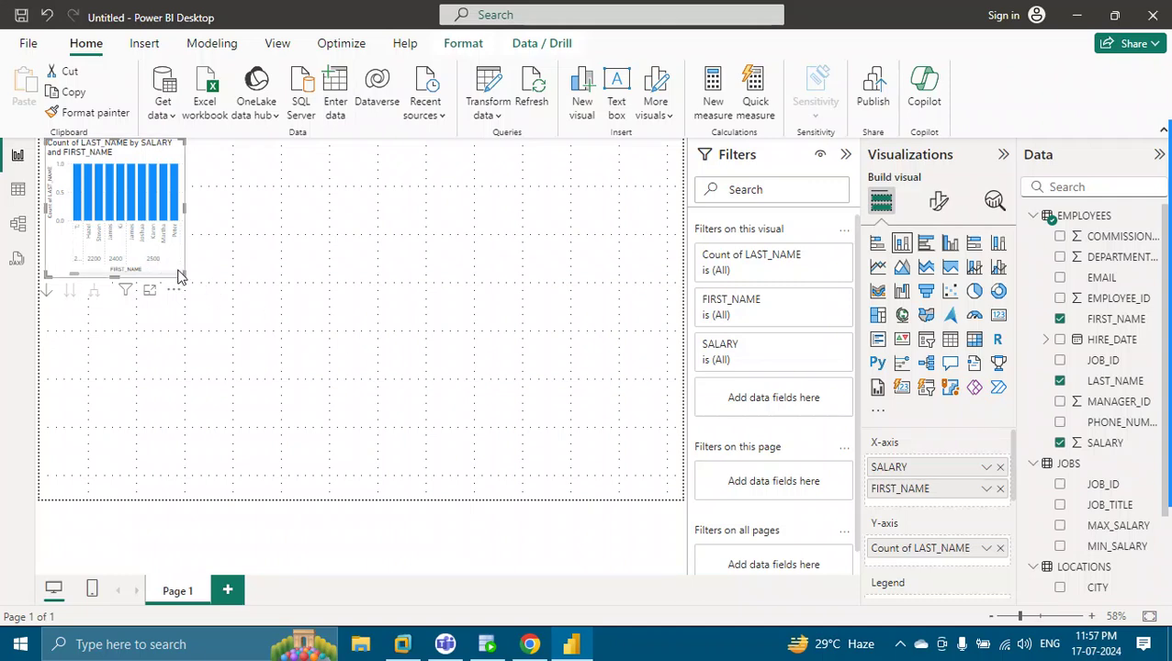
pyautogui.moveTo(180, 276); pyautogui.dragTo(355, 321)
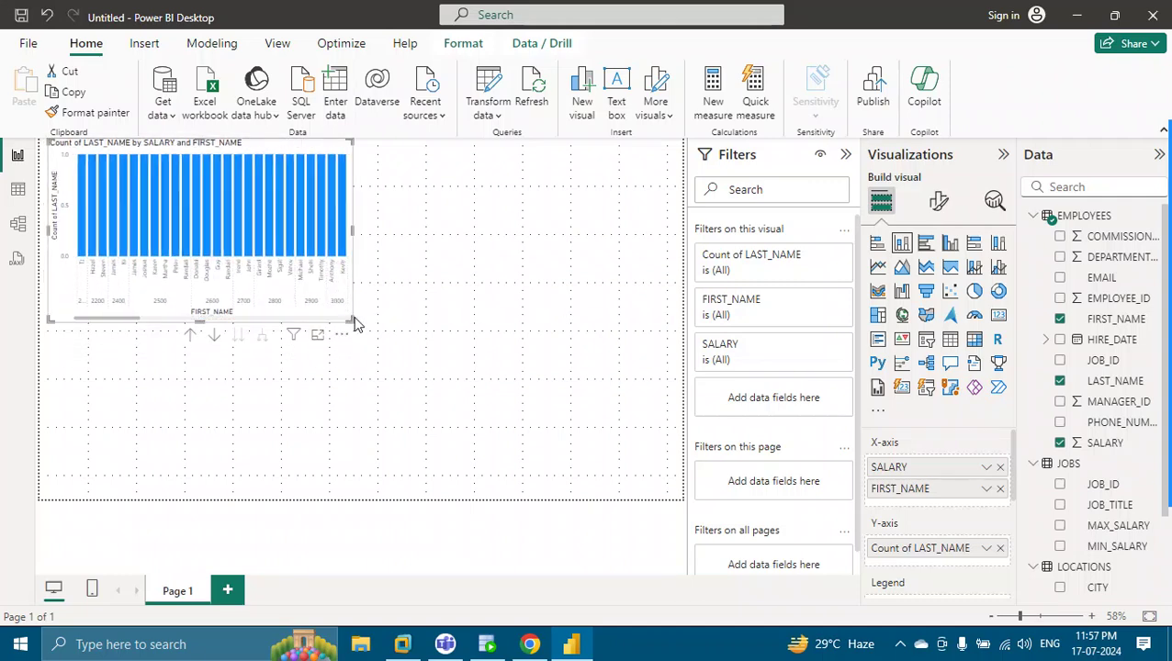
pyautogui.click(432, 333)
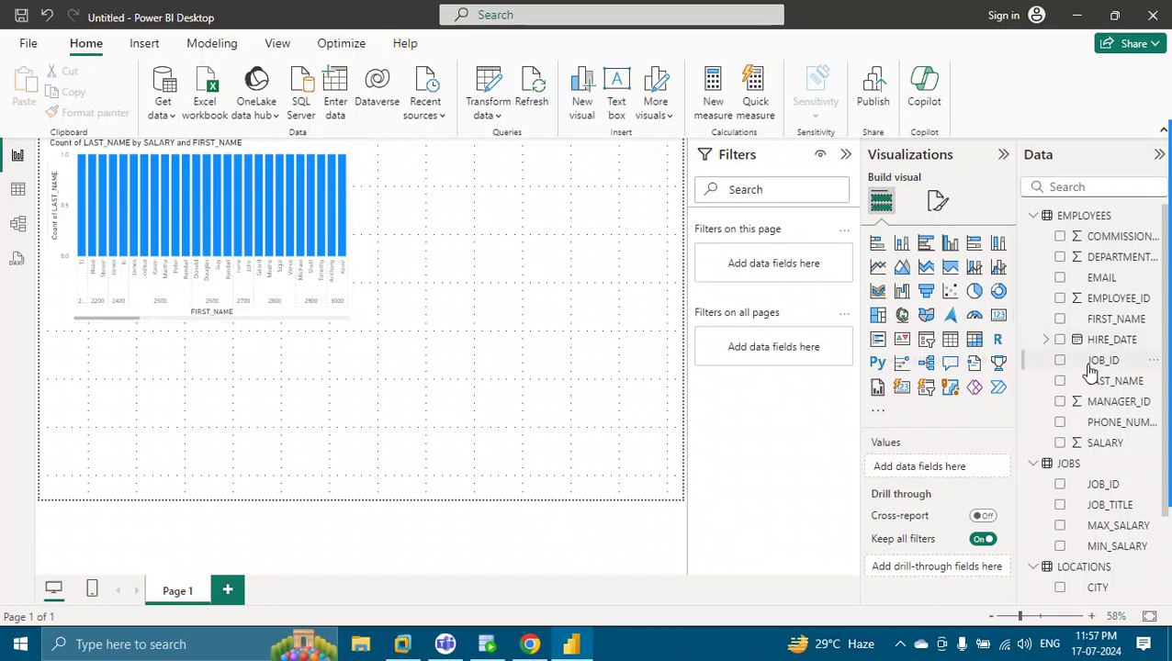
# Create and delete a JOB_ID table, then drill through a bar and return to the report.
pyautogui.moveTo(1098, 363); pyautogui.dragTo(929, 468)
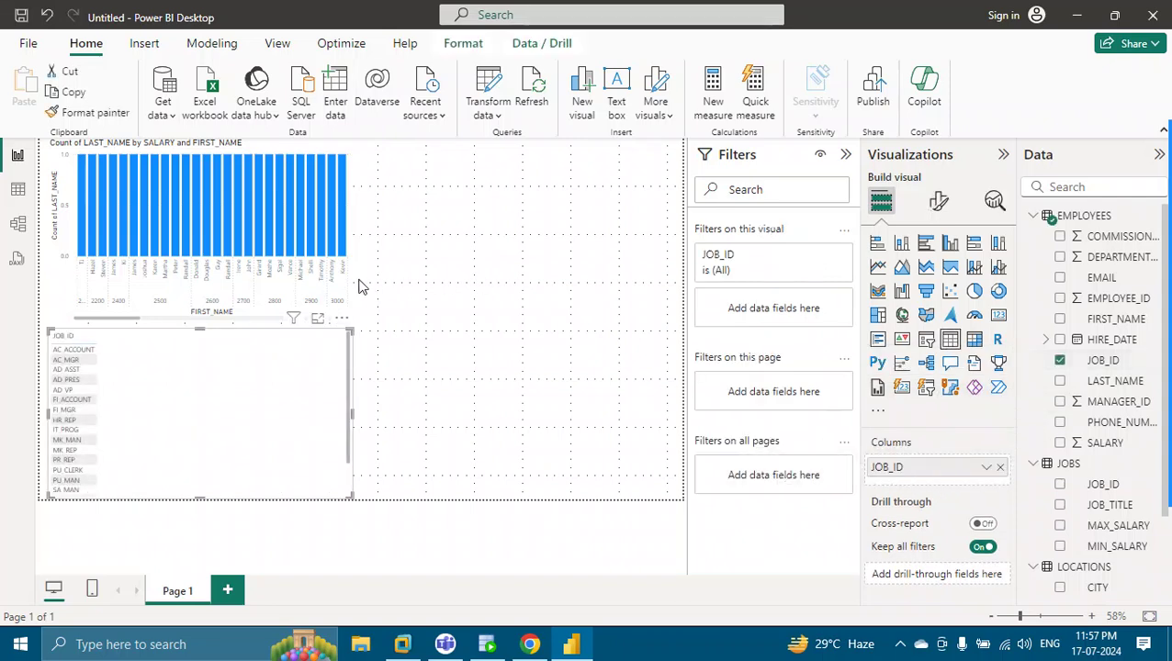
pyautogui.click(340, 317)
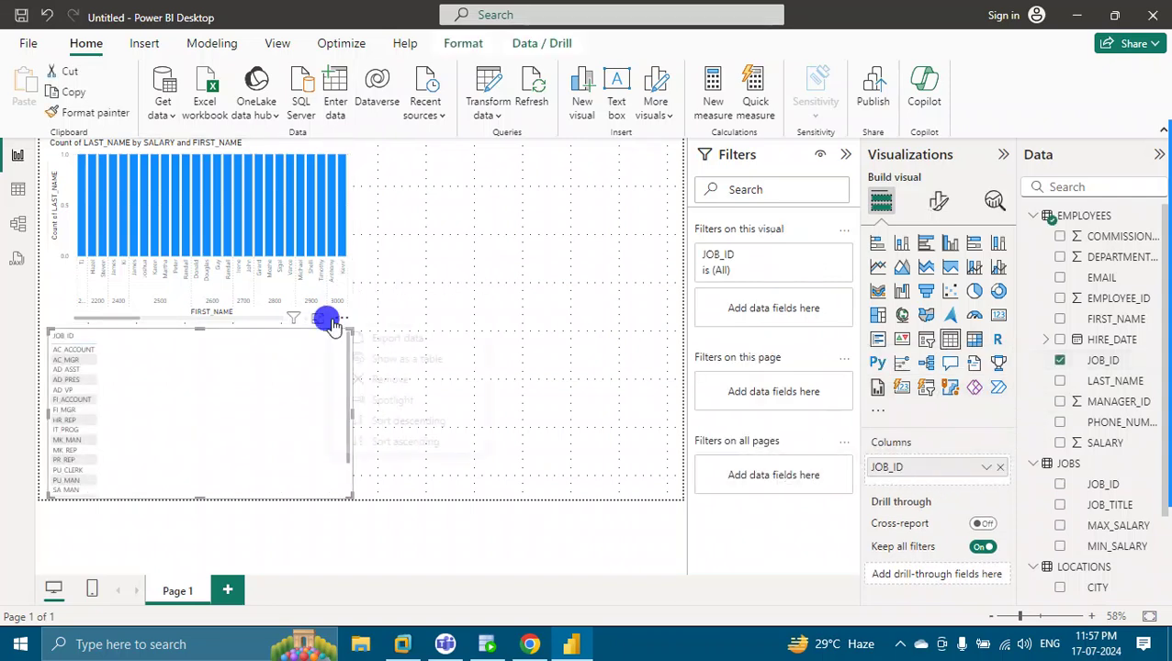
pyautogui.click(364, 380)
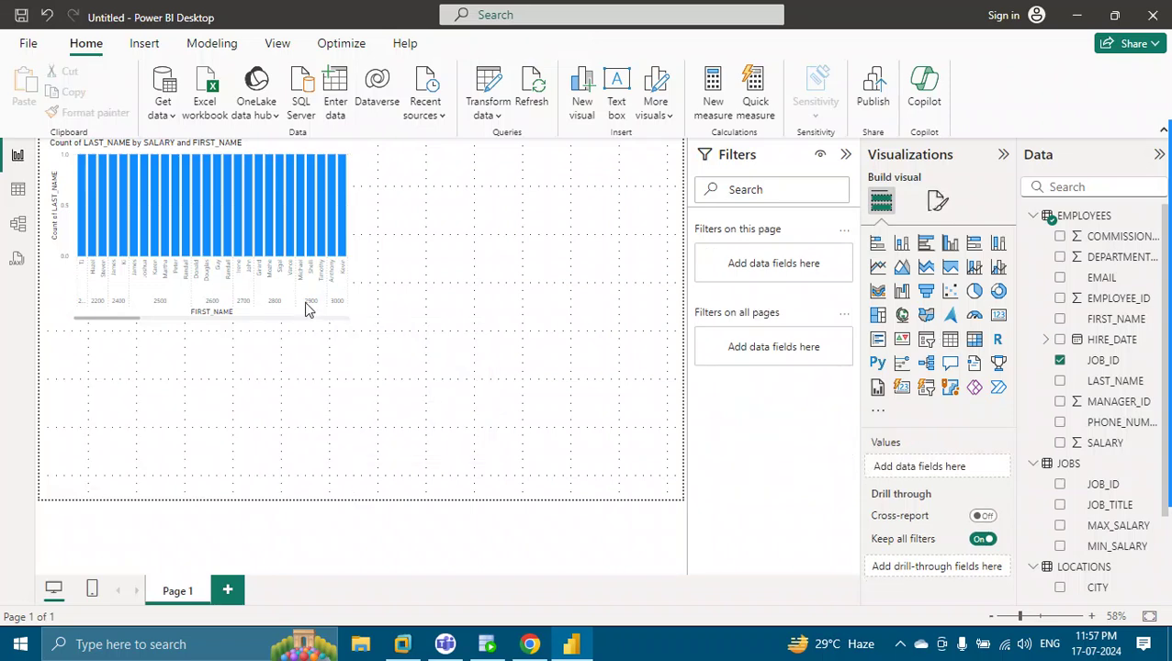
pyautogui.click(271, 254)
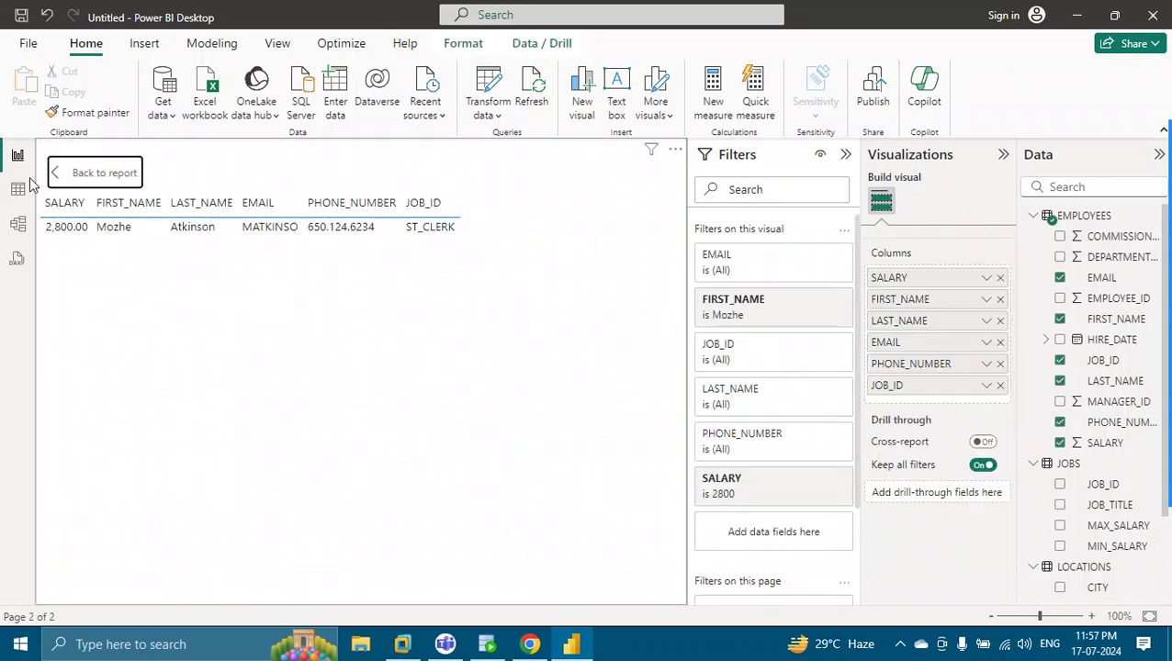
pyautogui.click(55, 172)
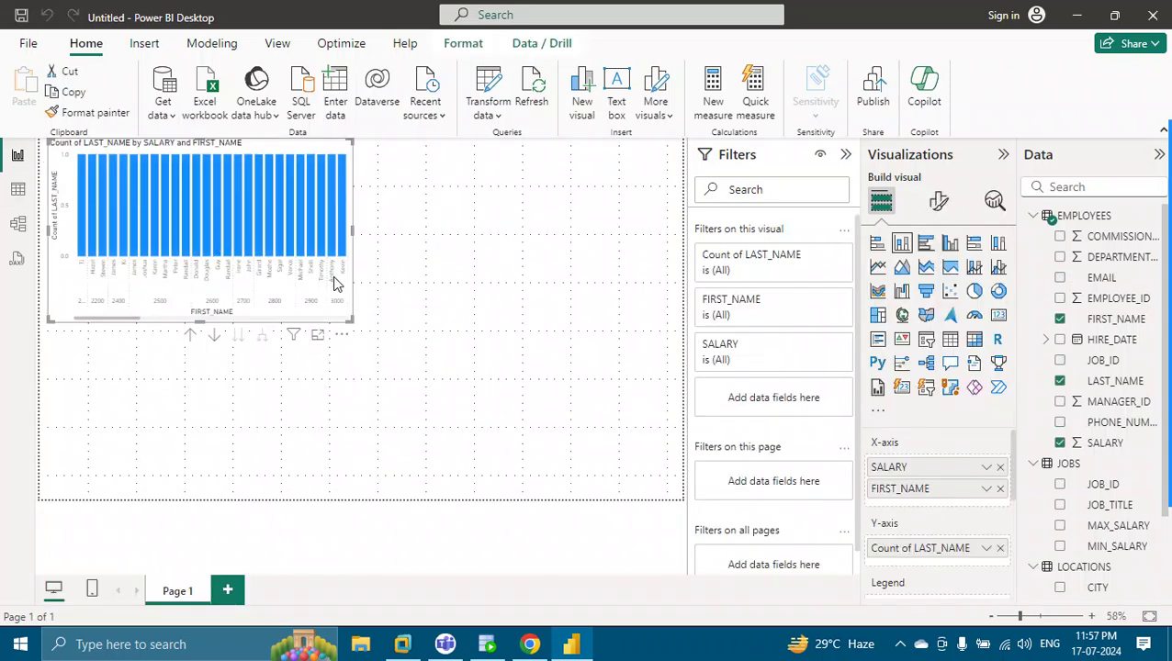
# Replace FIRST_NAME with MANAGER_ID on the X-axis, add Count of EMAIL, and enlarge the chart.
pyautogui.click(1111, 405)
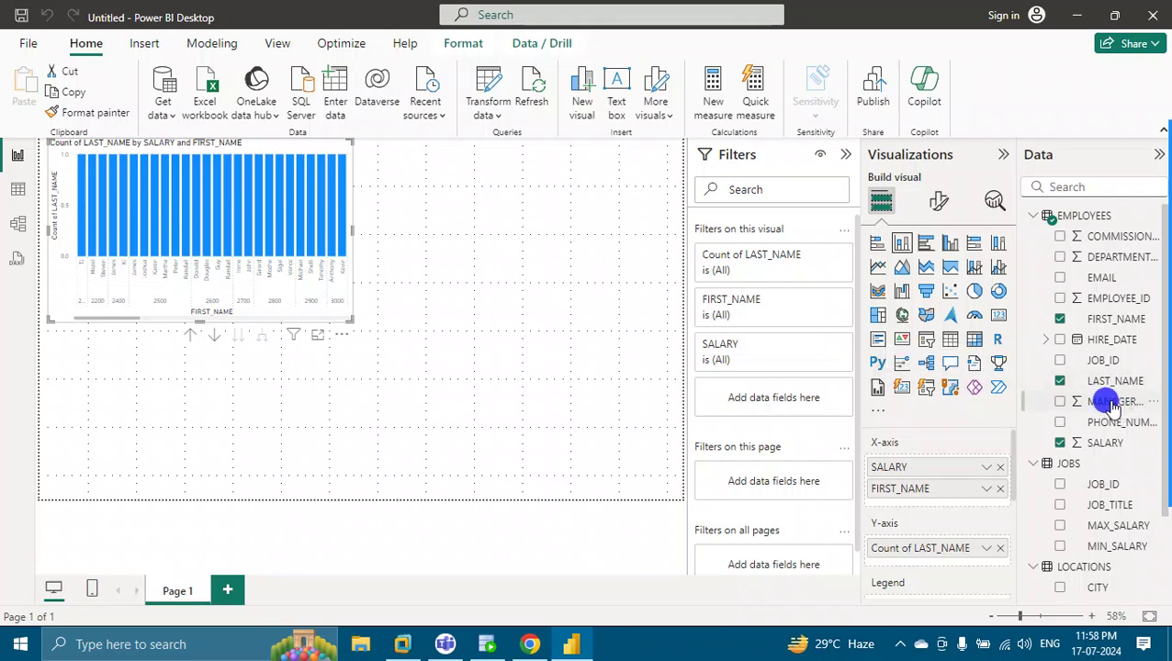
pyautogui.moveTo(1111, 404); pyautogui.dragTo(952, 493)
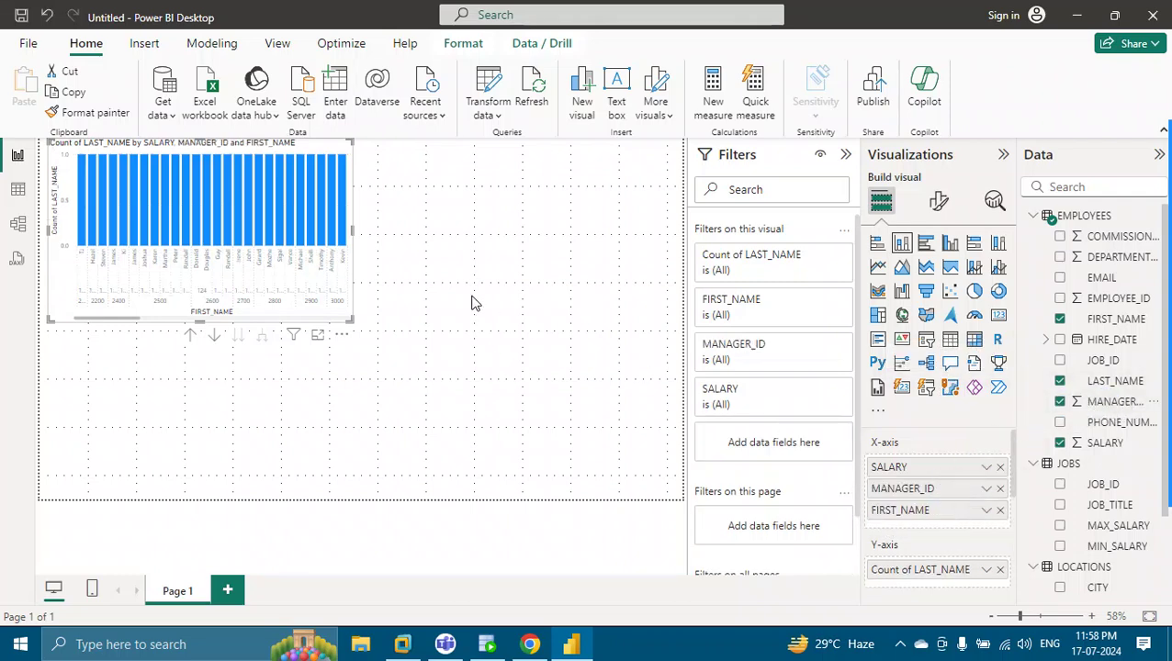
pyautogui.click(1000, 510)
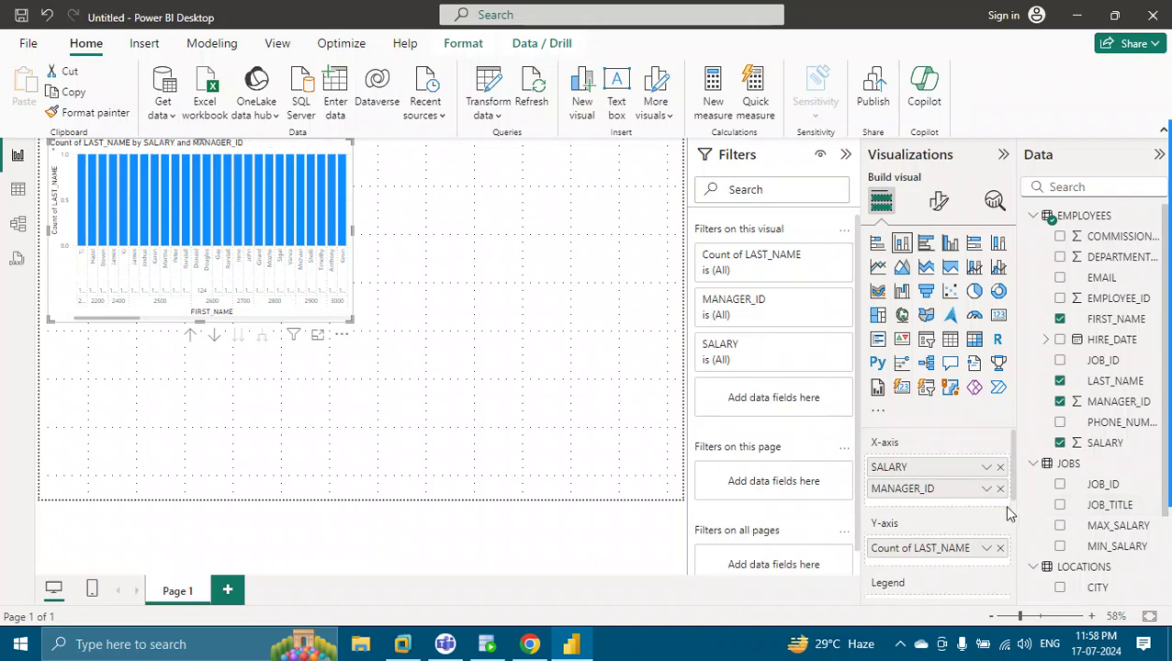
pyautogui.click(1109, 278)
pyautogui.moveTo(1110, 277); pyautogui.dragTo(960, 556)
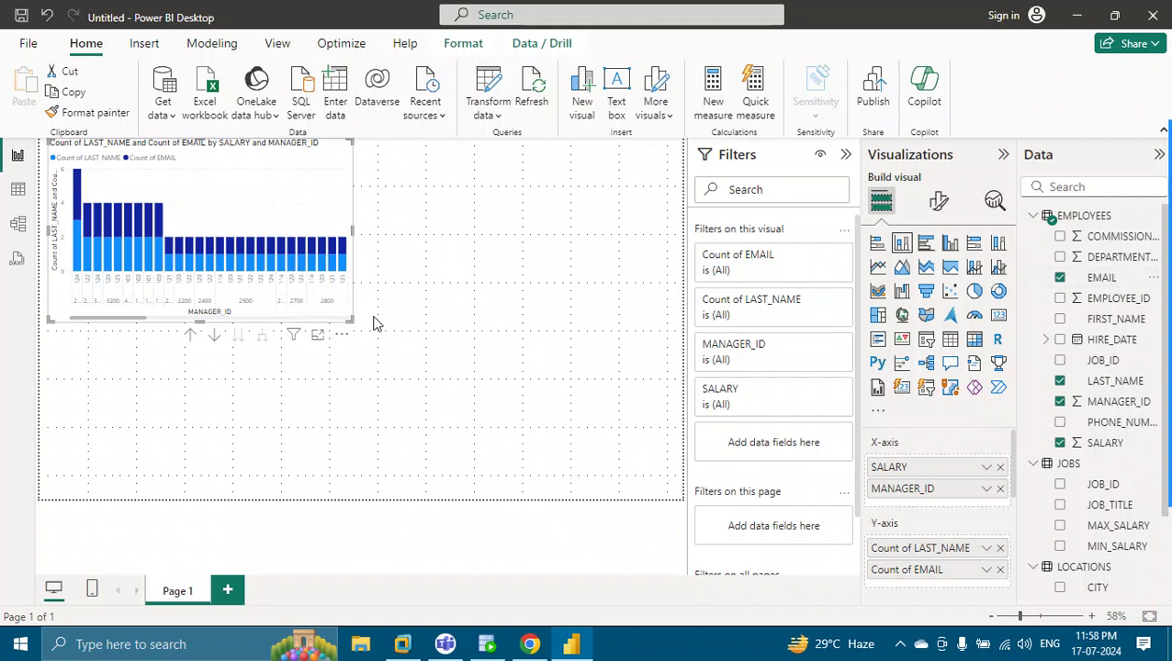
pyautogui.moveTo(350, 318); pyautogui.dragTo(491, 386)
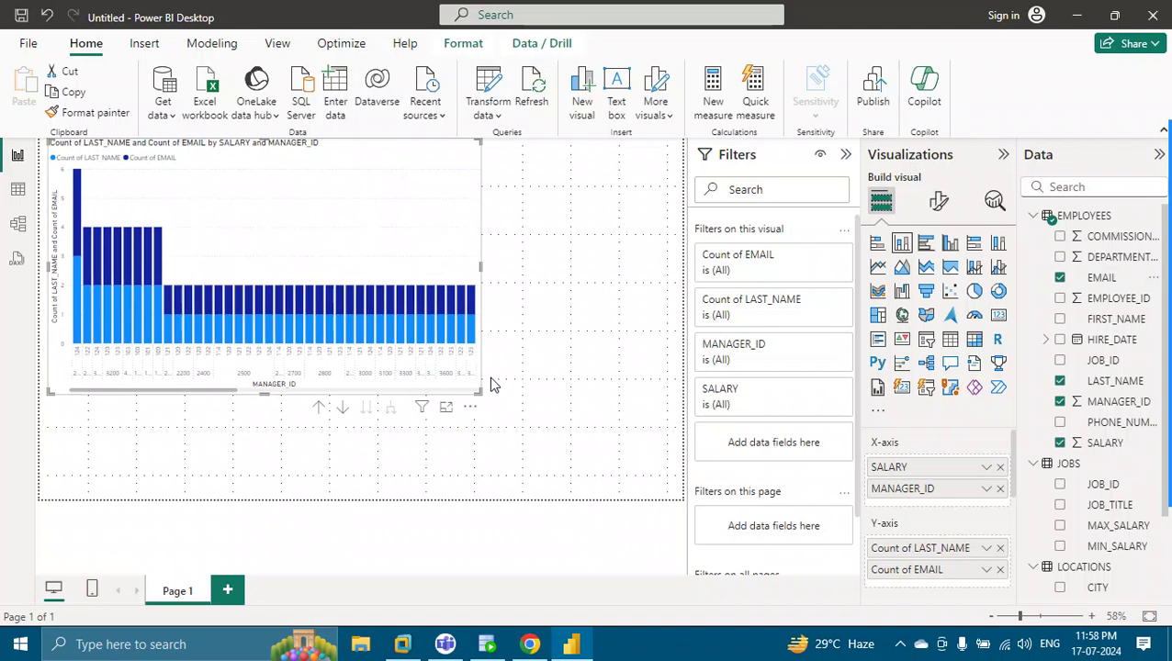
pyautogui.click(529, 362)
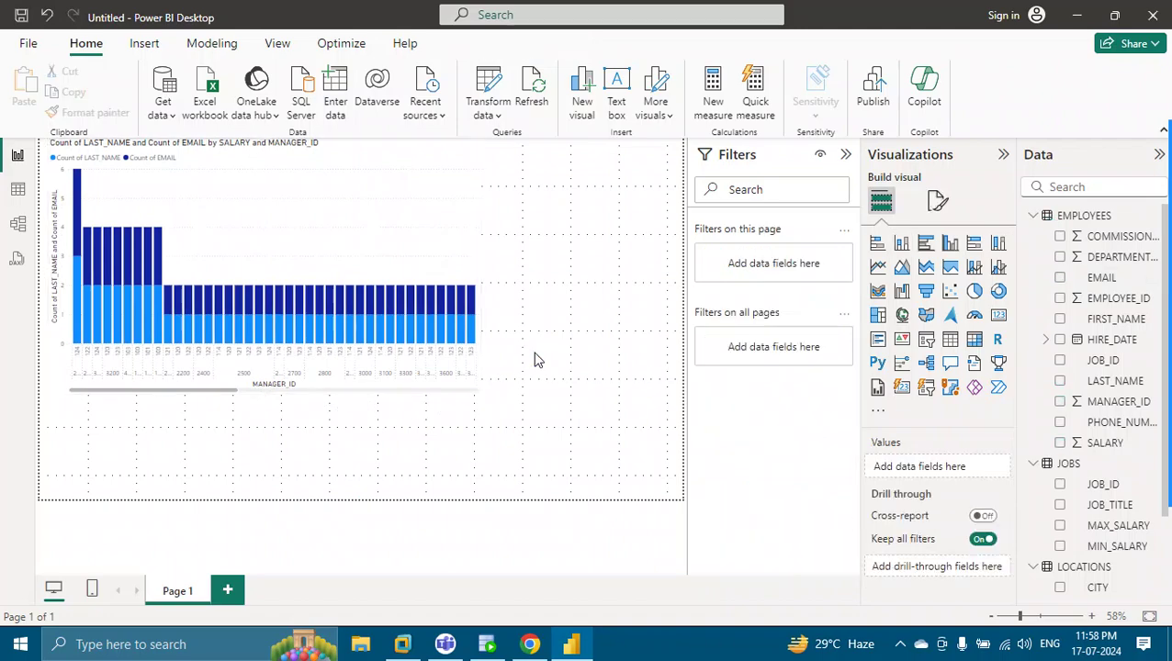
# Try the Accessible Tidal, Default, Orchid and dark grey themes, then settle on Accessible City park.
pyautogui.moveTo(402, 352)
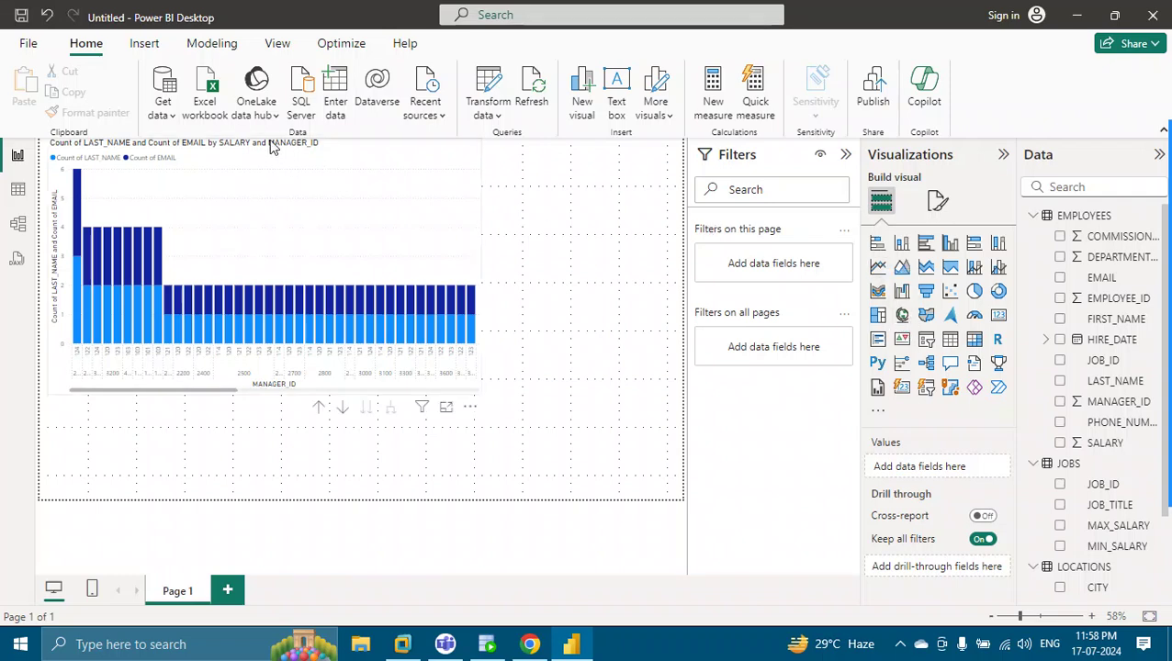
pyautogui.click(336, 46)
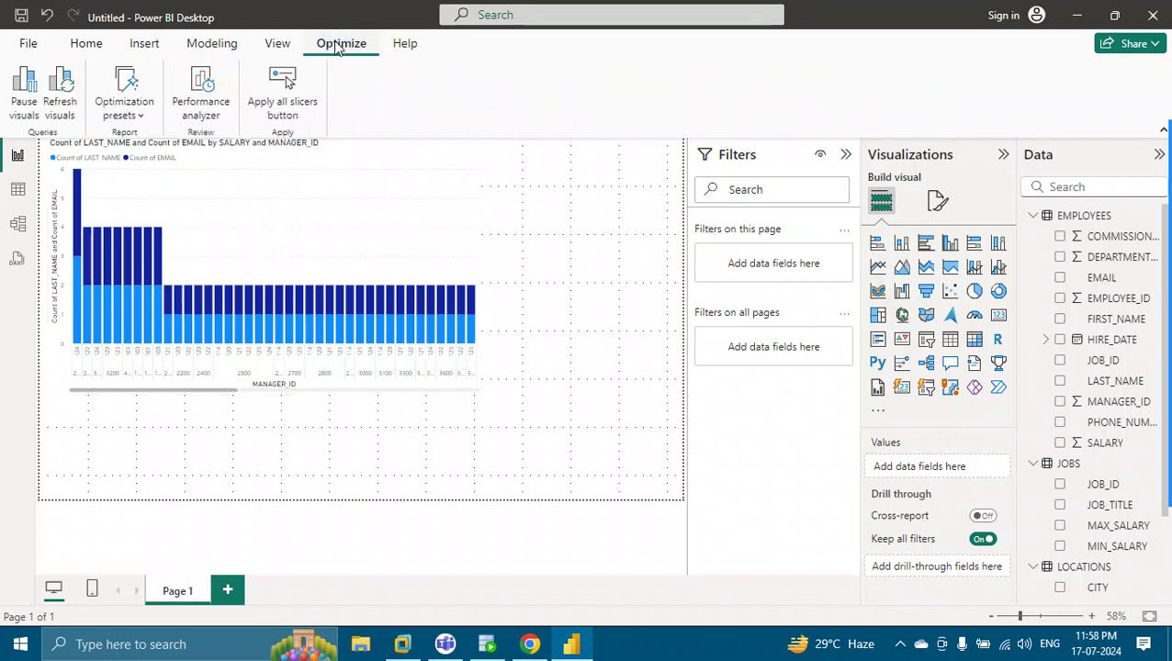
pyautogui.click(275, 46)
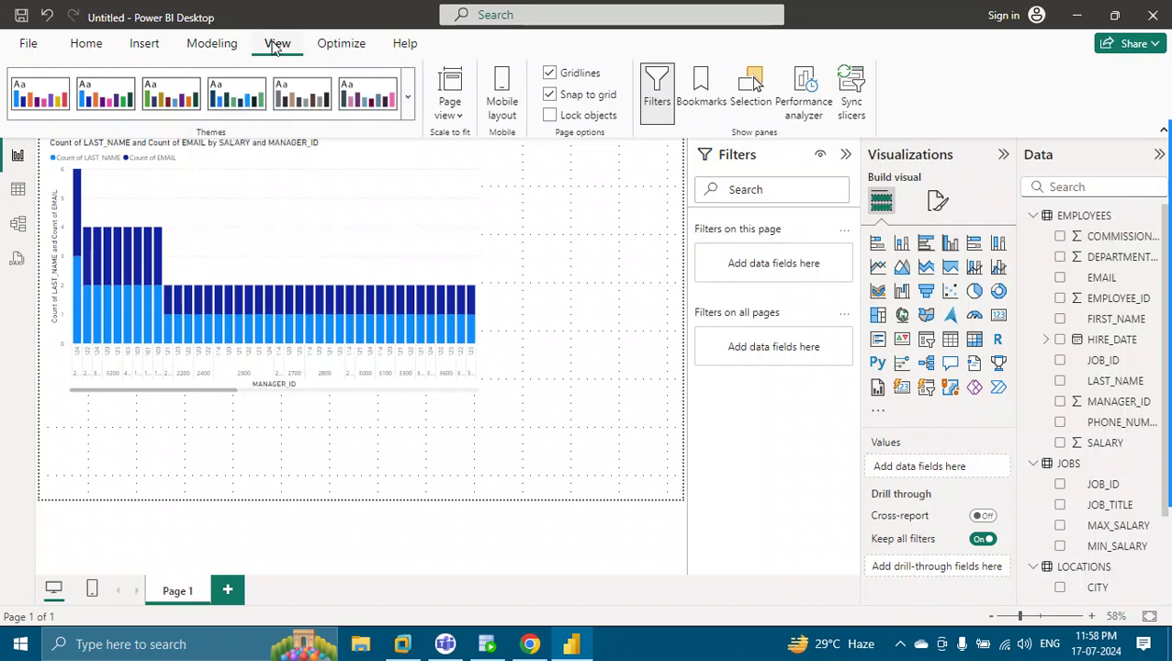
pyautogui.click(238, 107)
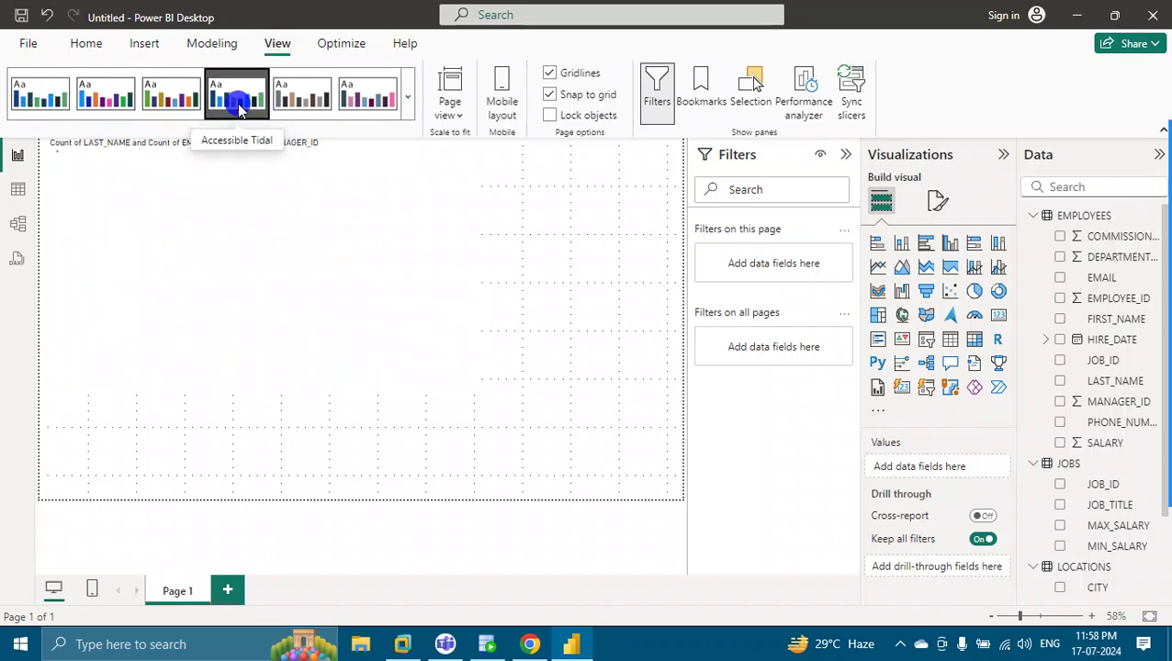
pyautogui.click(172, 98)
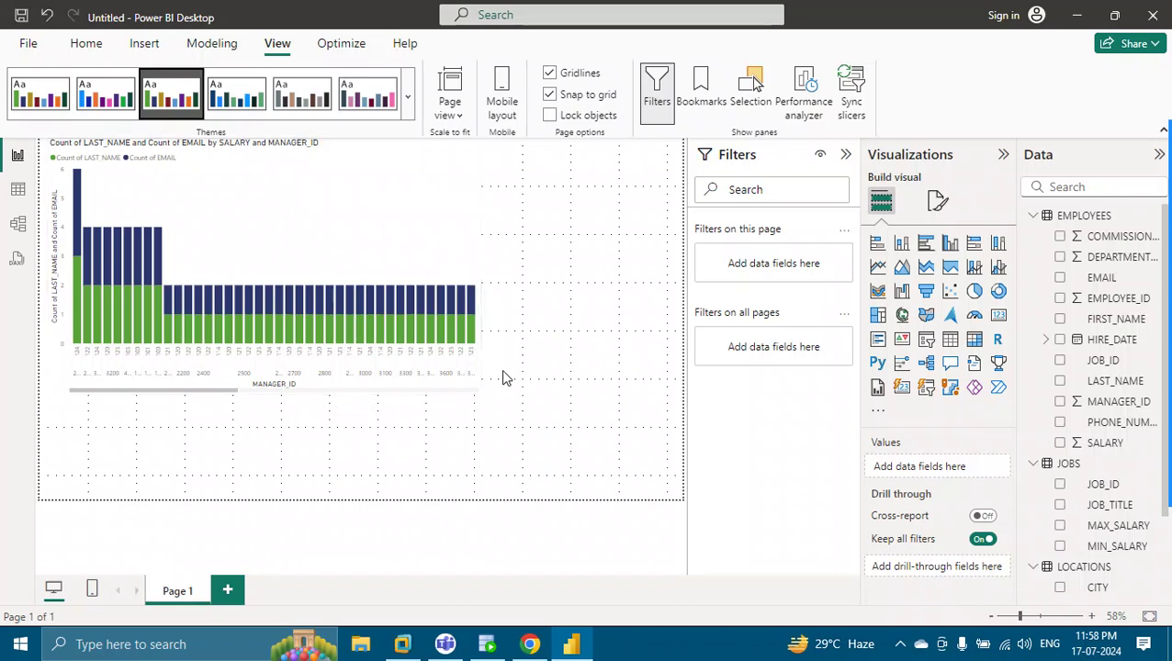
pyautogui.click(120, 99)
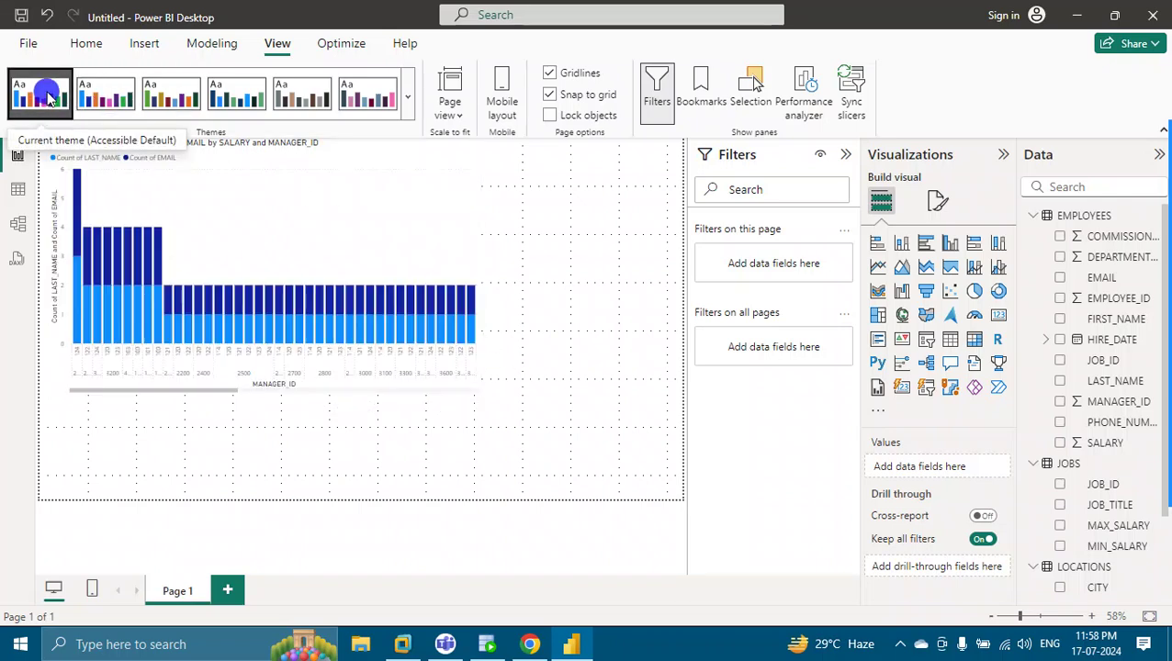
pyautogui.click(172, 99)
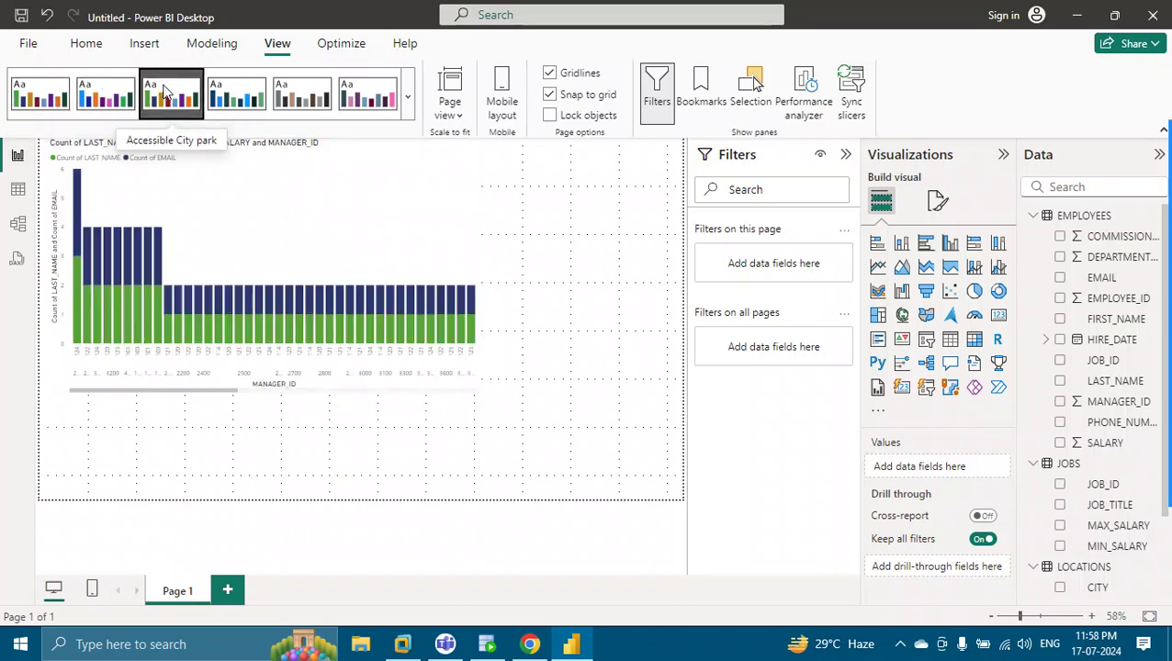
pyautogui.click(219, 92)
pyautogui.click(312, 92)
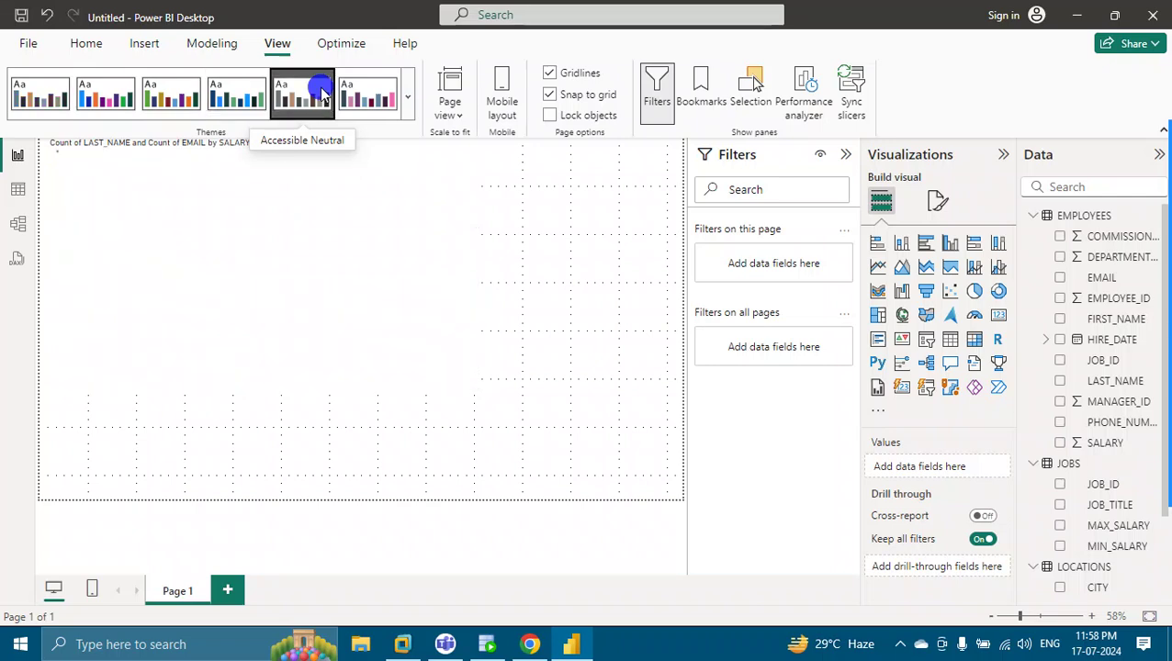
pyautogui.click(365, 96)
pyautogui.click(243, 90)
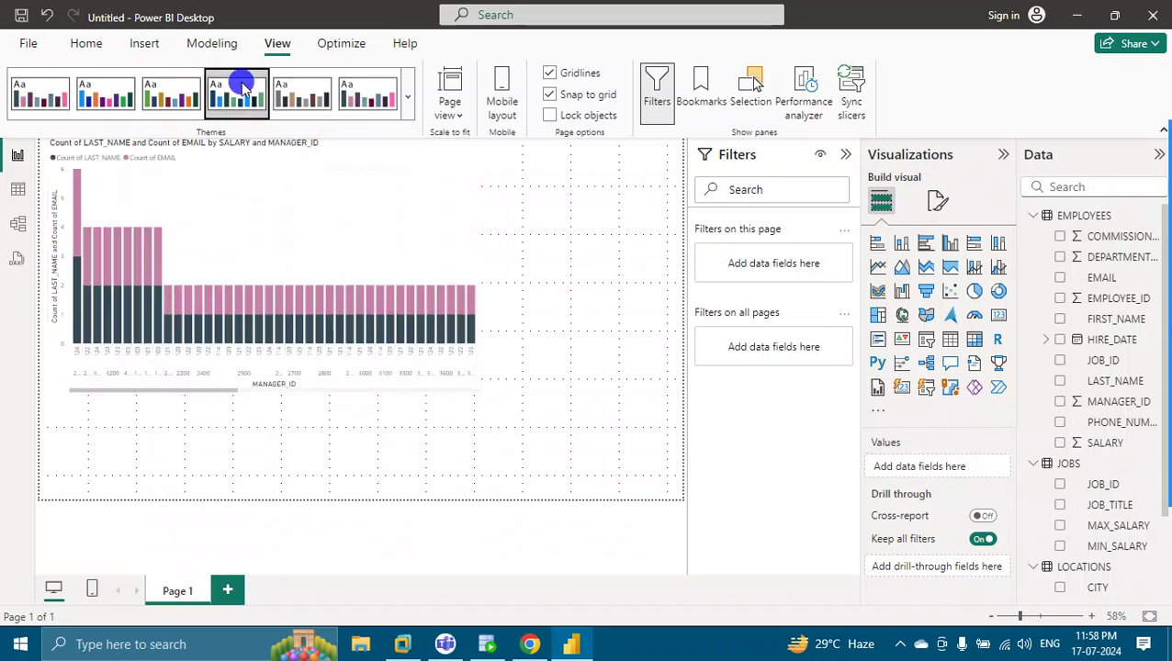
pyautogui.click(154, 96)
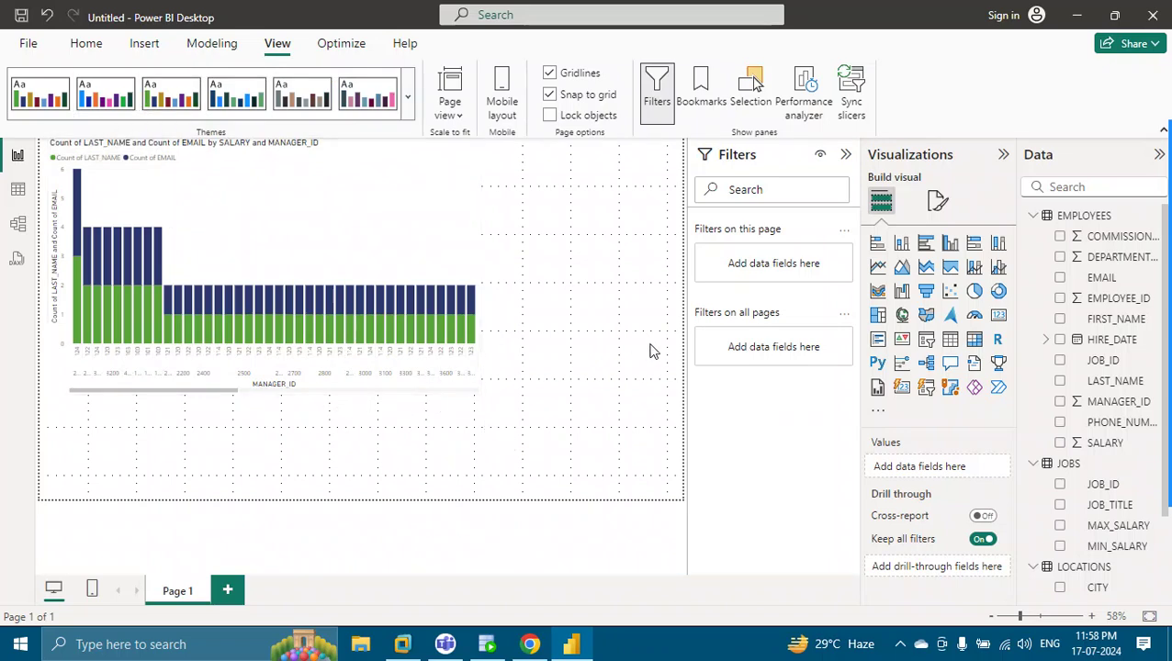
# Add an empty pie chart, hide the Filters pane and move the pie to the page top.
pyautogui.click(973, 292)
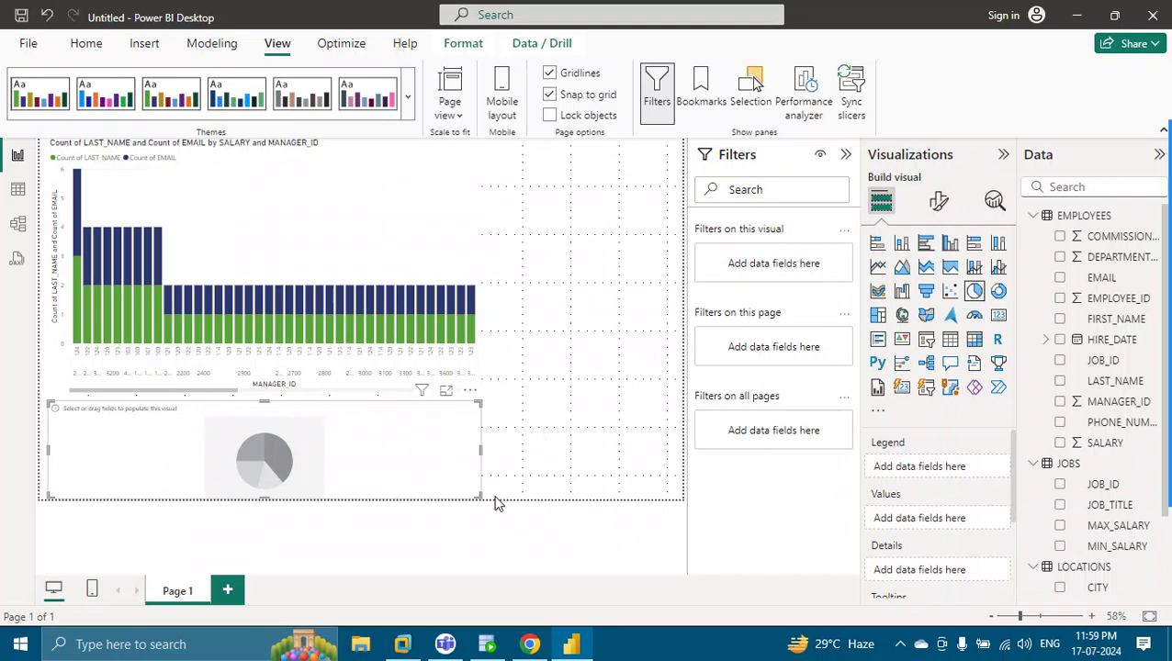
pyautogui.moveTo(478, 495); pyautogui.dragTo(449, 498)
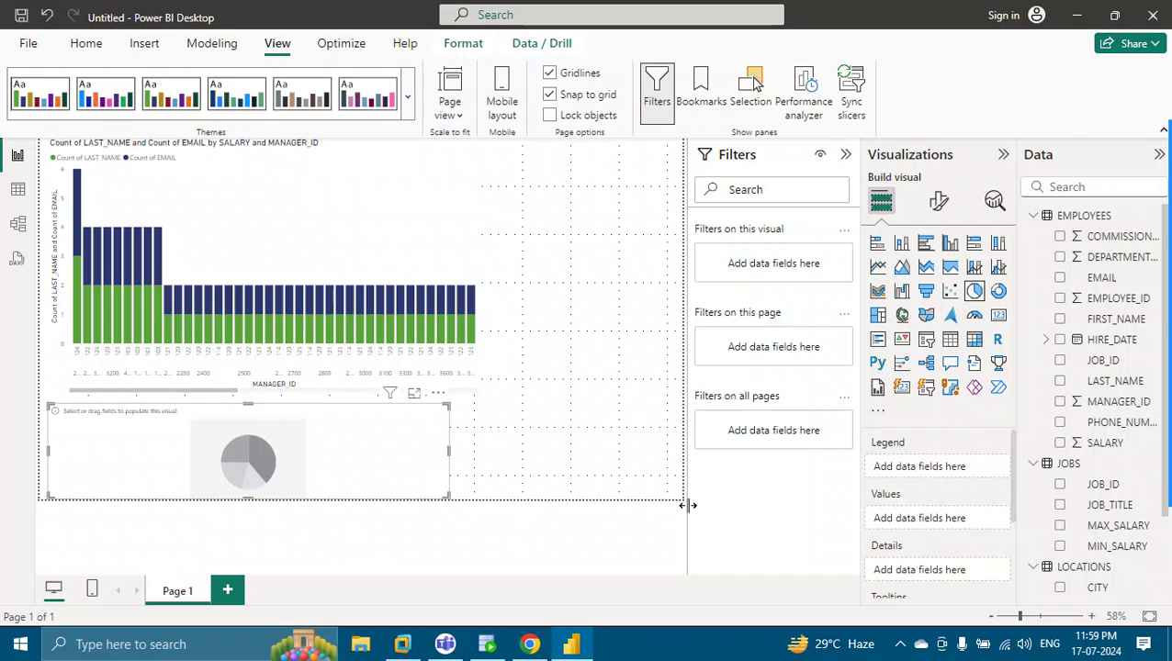
pyautogui.click(846, 154)
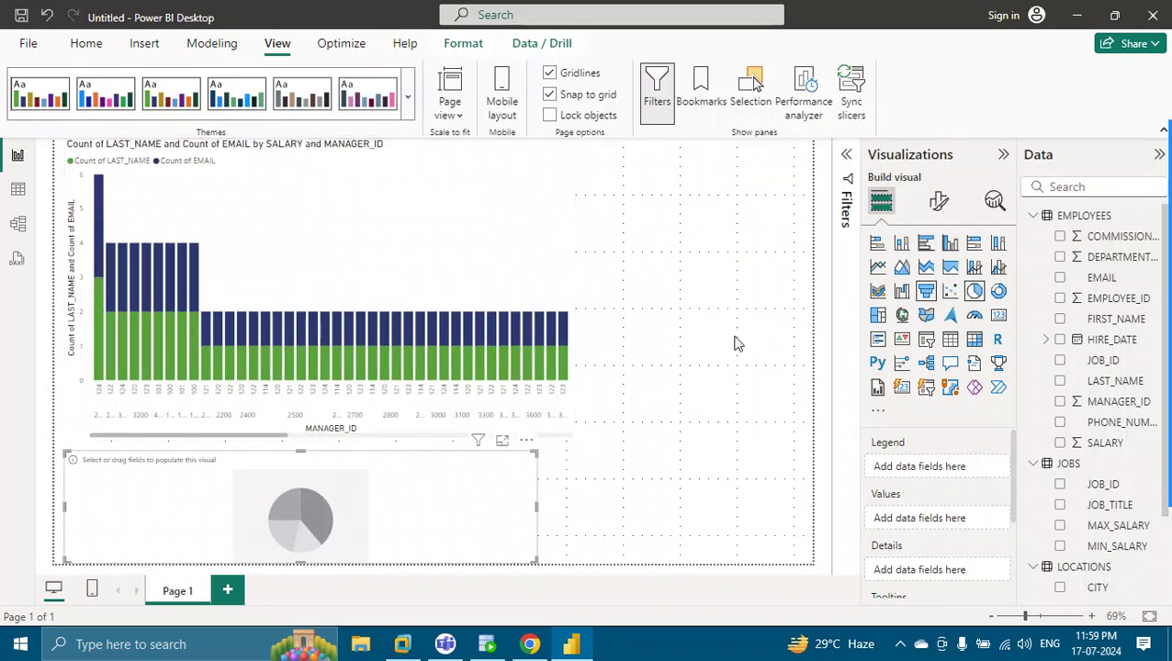
pyautogui.moveTo(309, 517); pyautogui.dragTo(633, 257)
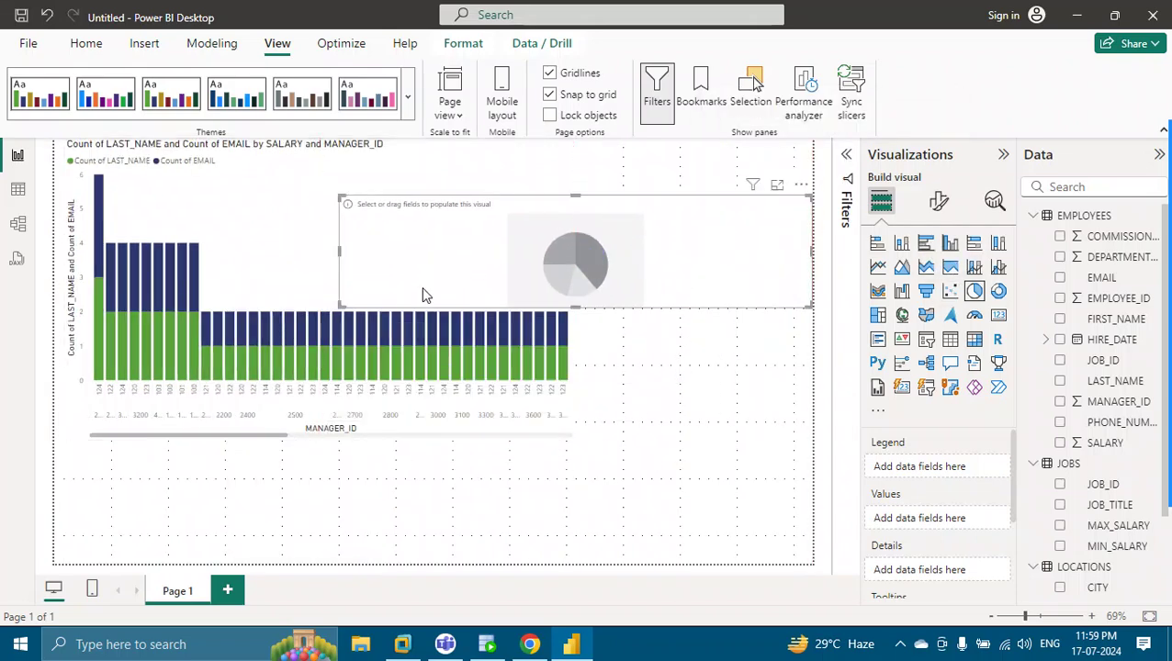
pyautogui.moveTo(339, 305); pyautogui.dragTo(605, 311)
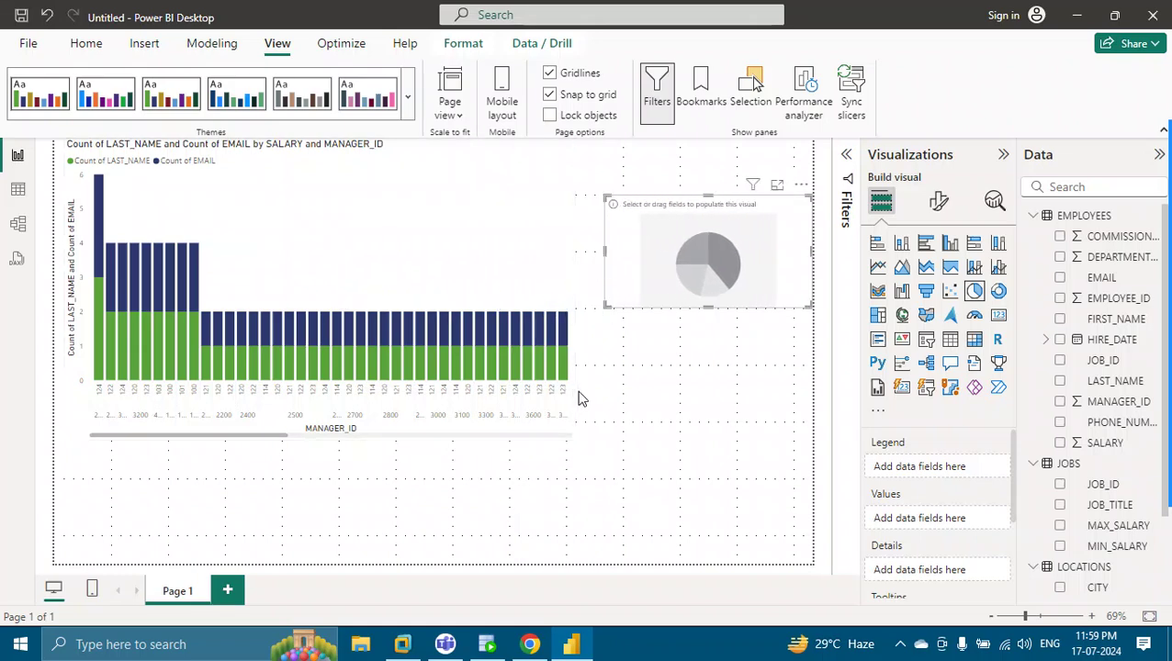
# Shrink the column chart into the top-left corner and enlarge the pie chart beside it.
pyautogui.click(571, 150)
pyautogui.moveTo(571, 150); pyautogui.dragTo(359, 186)
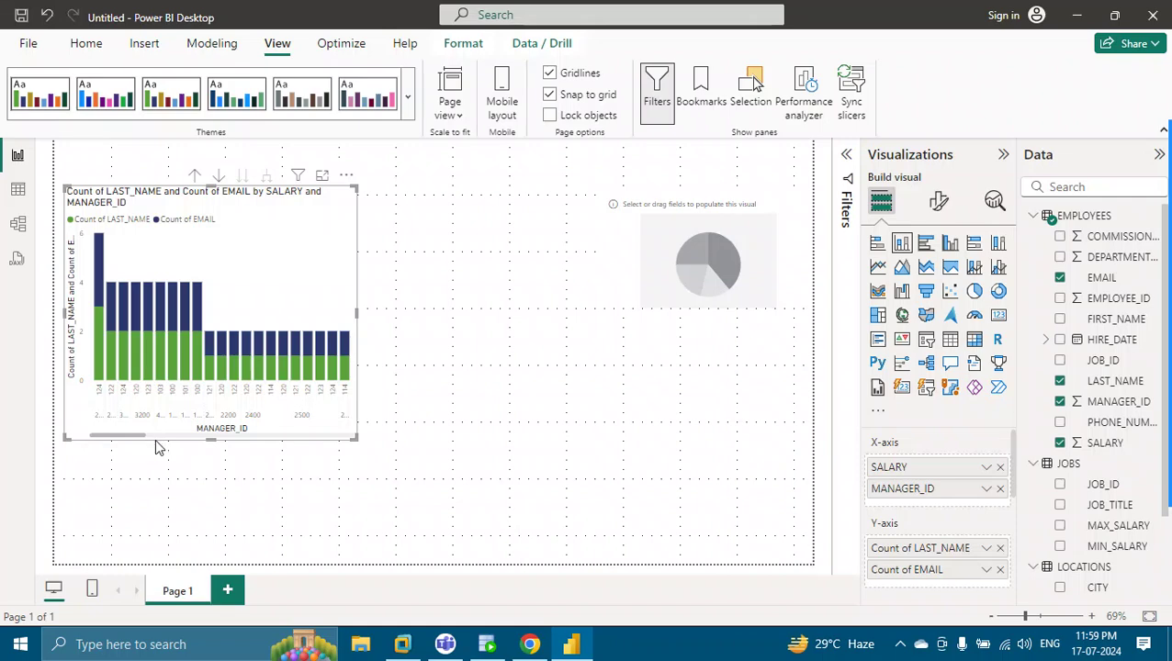
pyautogui.moveTo(64, 438); pyautogui.dragTo(71, 369)
pyautogui.moveTo(195, 184); pyautogui.dragTo(169, 147)
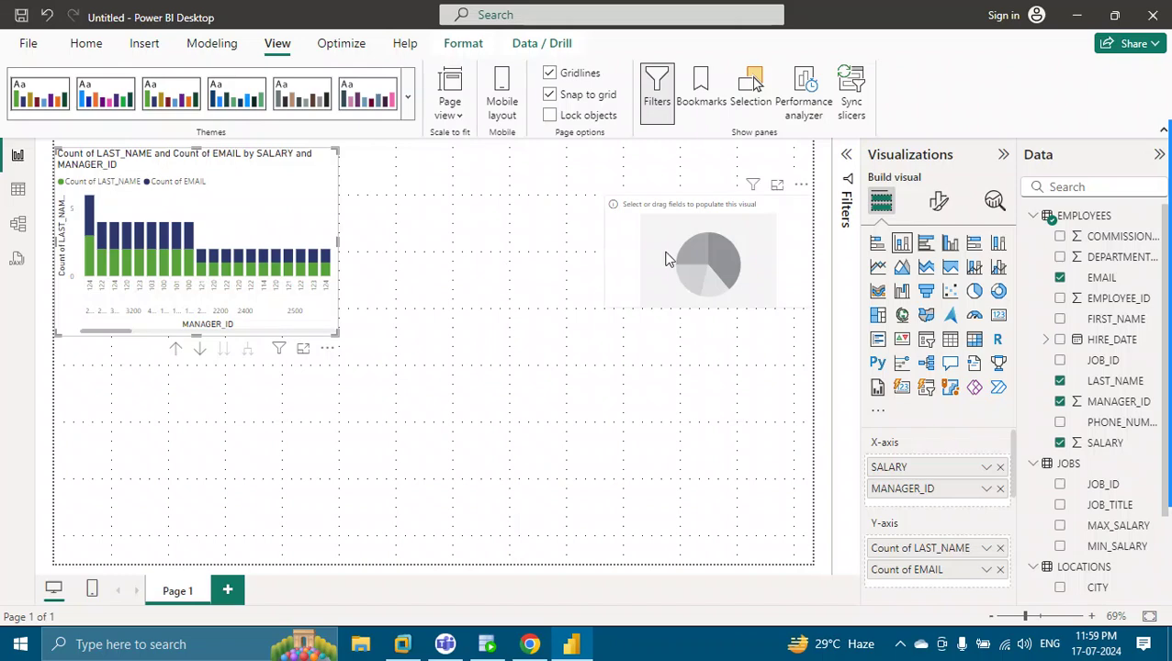
pyautogui.moveTo(662, 259); pyautogui.dragTo(453, 231)
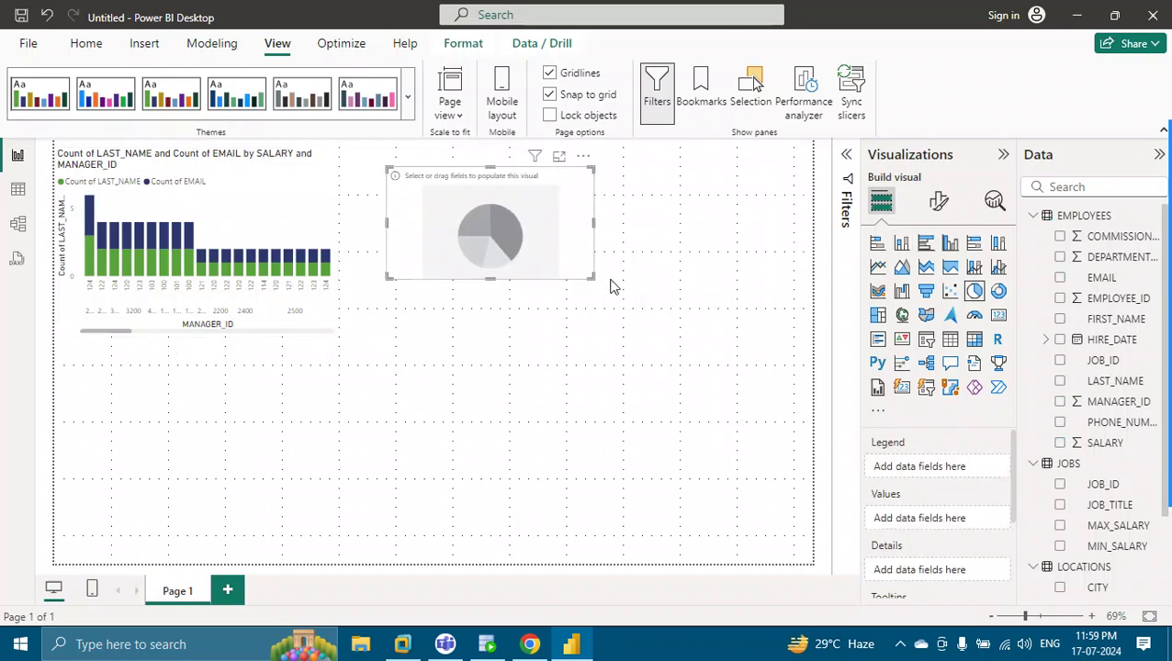
pyautogui.moveTo(593, 278); pyautogui.dragTo(604, 334)
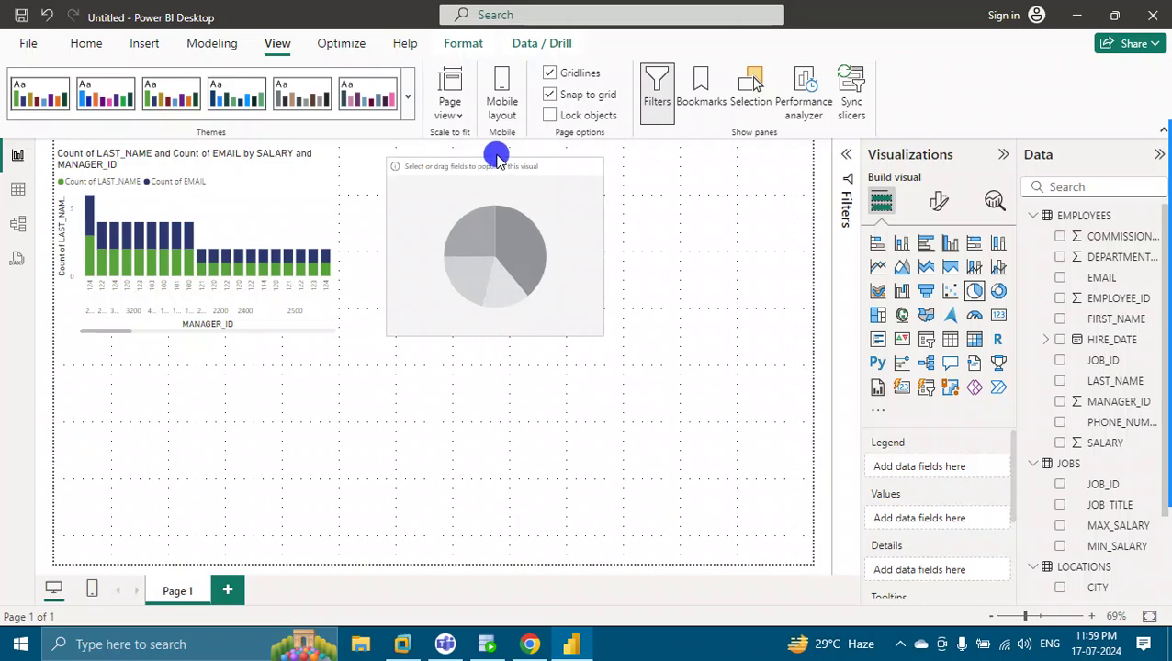
# Give the pie chart DEPARTMENT_ID as legend, Count of FIRST_NAME as values and MAX_SALARY as details.
pyautogui.click(643, 299)
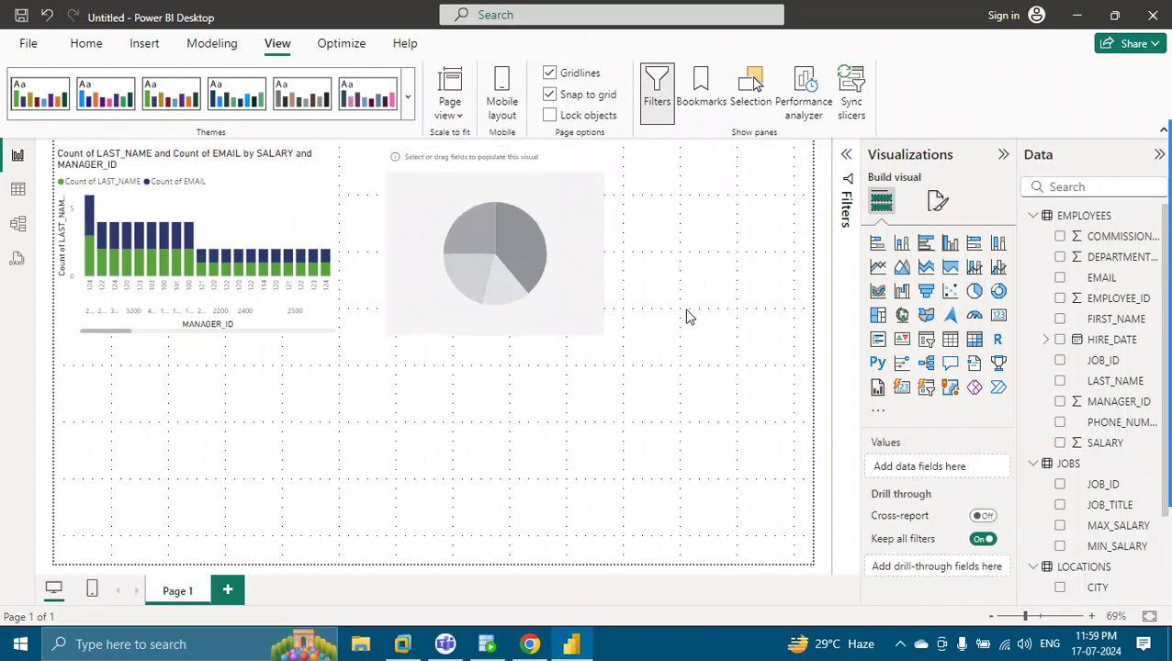
pyautogui.click(554, 276)
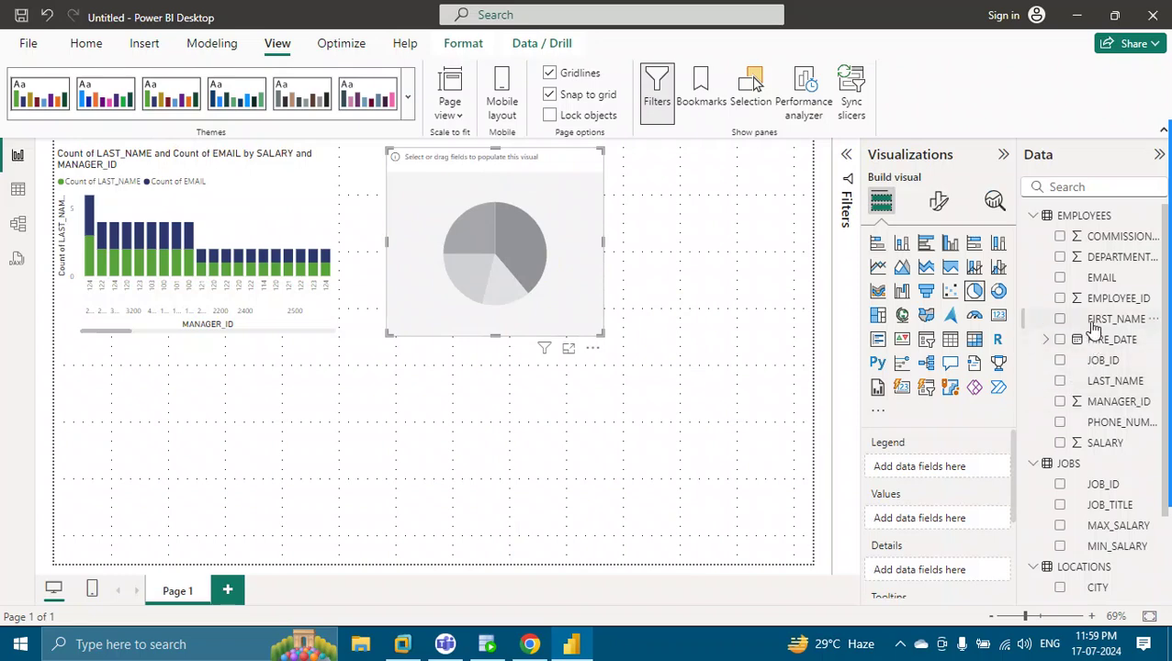
pyautogui.moveTo(1108, 259); pyautogui.dragTo(957, 474)
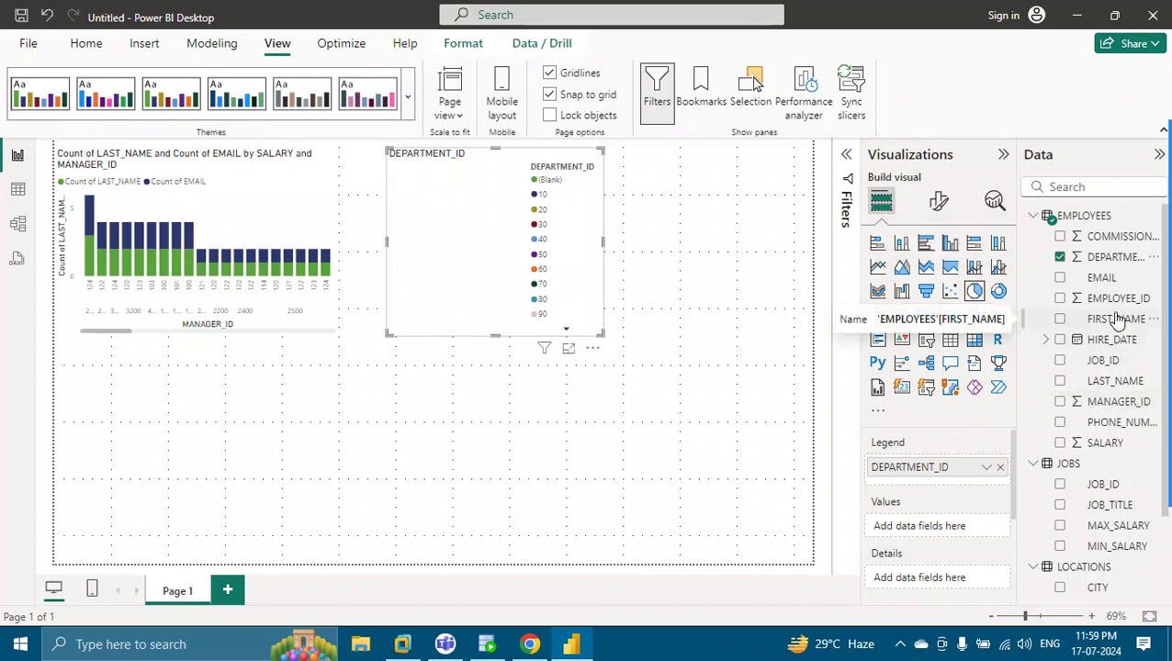
pyautogui.moveTo(1117, 319); pyautogui.dragTo(955, 527)
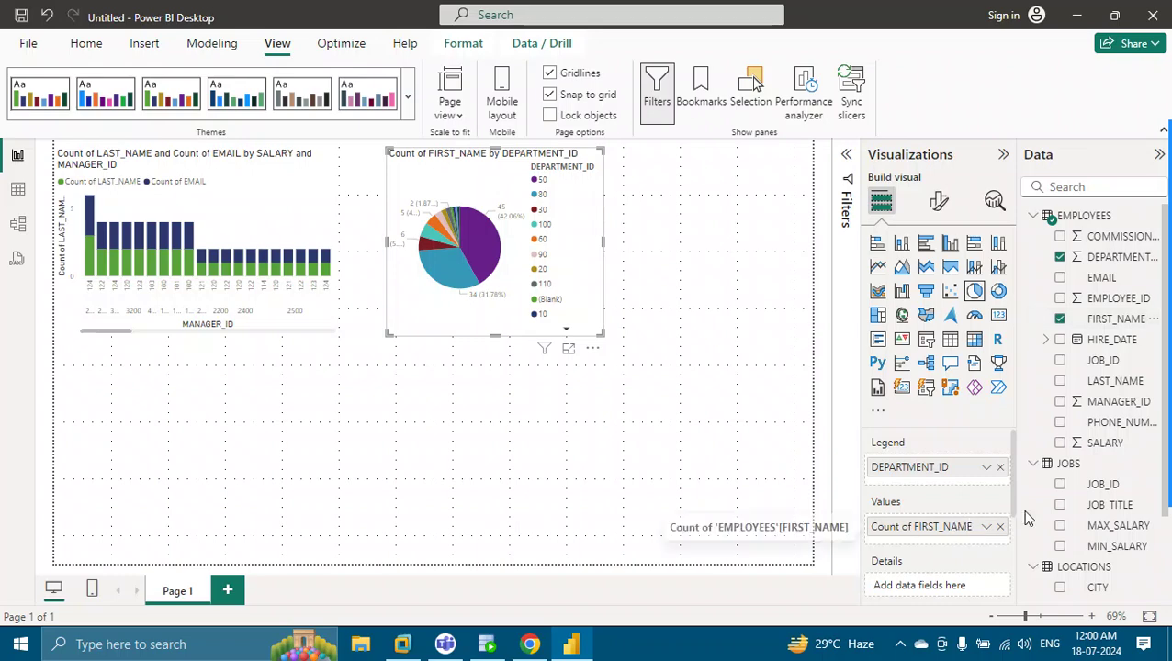
pyautogui.moveTo(1099, 527); pyautogui.dragTo(945, 584)
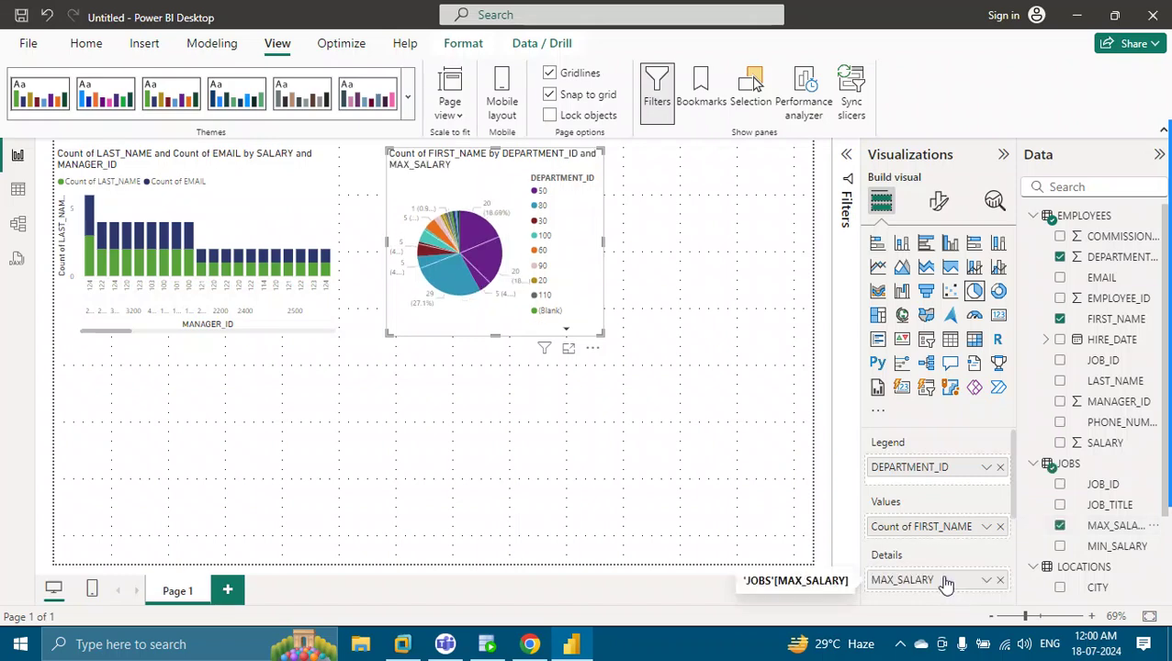
# Add PHONE_NUMBER as a pie tooltip and widen the pie chart to show its legend.
pyautogui.moveTo(1013, 511); pyautogui.dragTo(1010, 584)
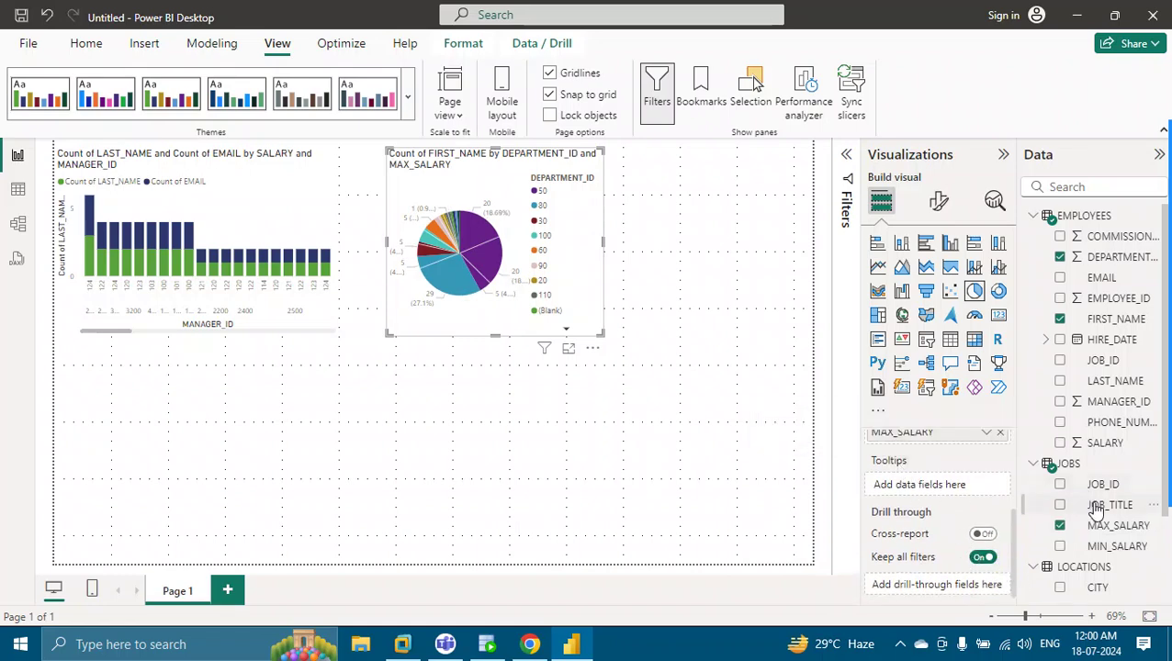
pyautogui.moveTo(1113, 421); pyautogui.dragTo(955, 487)
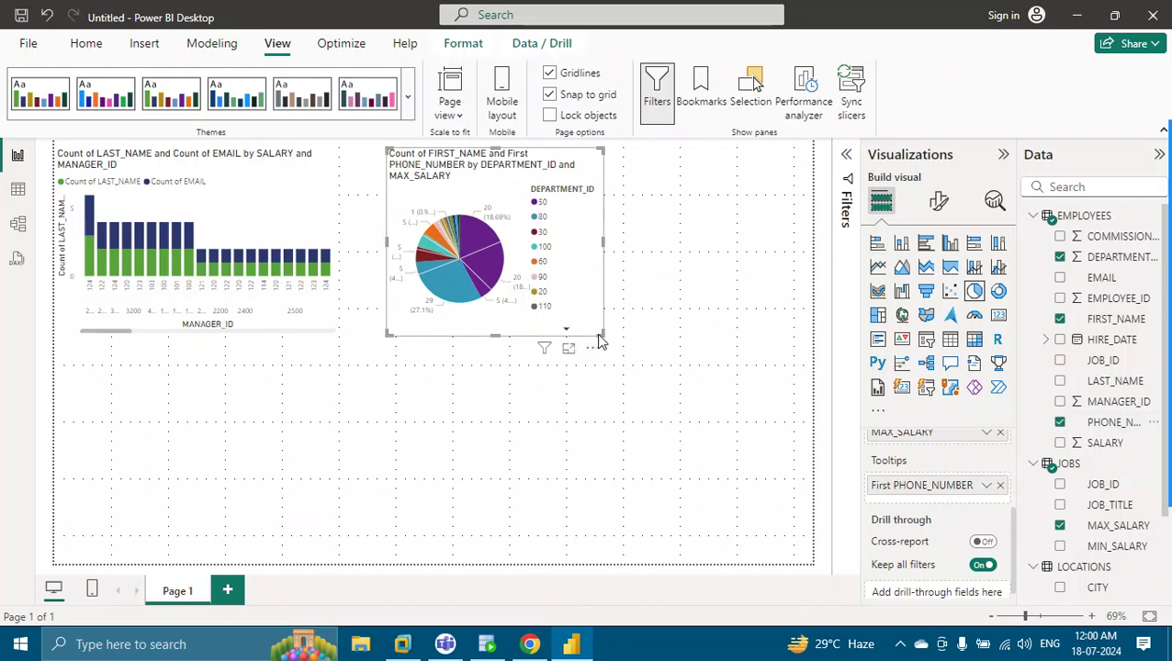
pyautogui.moveTo(599, 342); pyautogui.dragTo(635, 339)
pyautogui.click(623, 388)
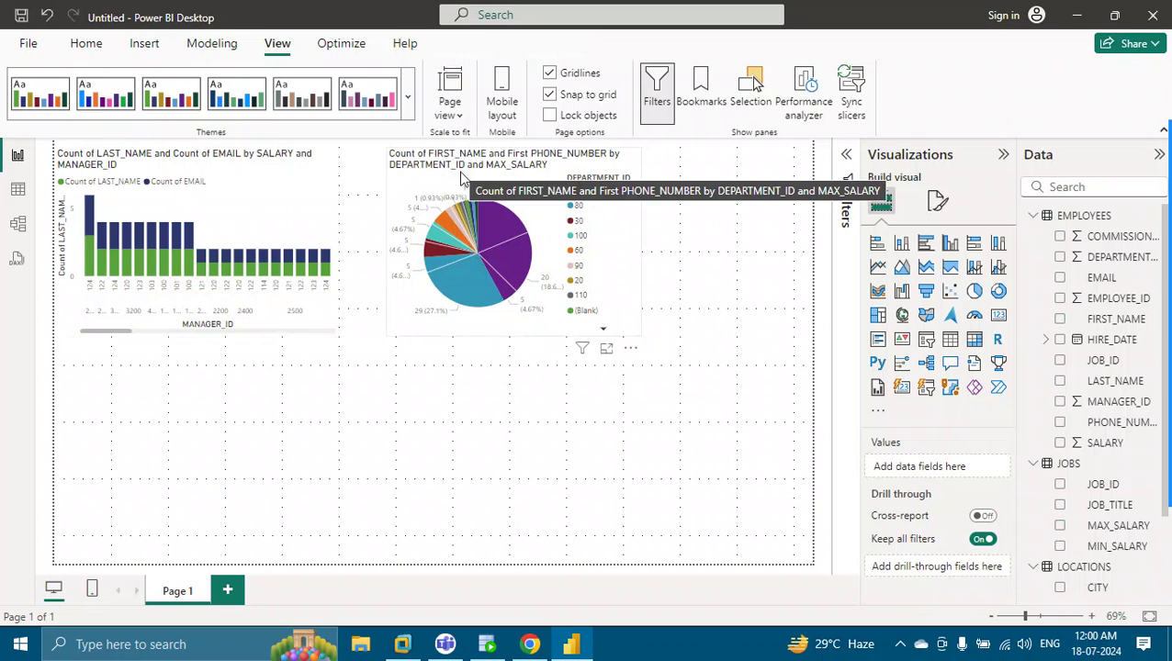
pyautogui.click(433, 434)
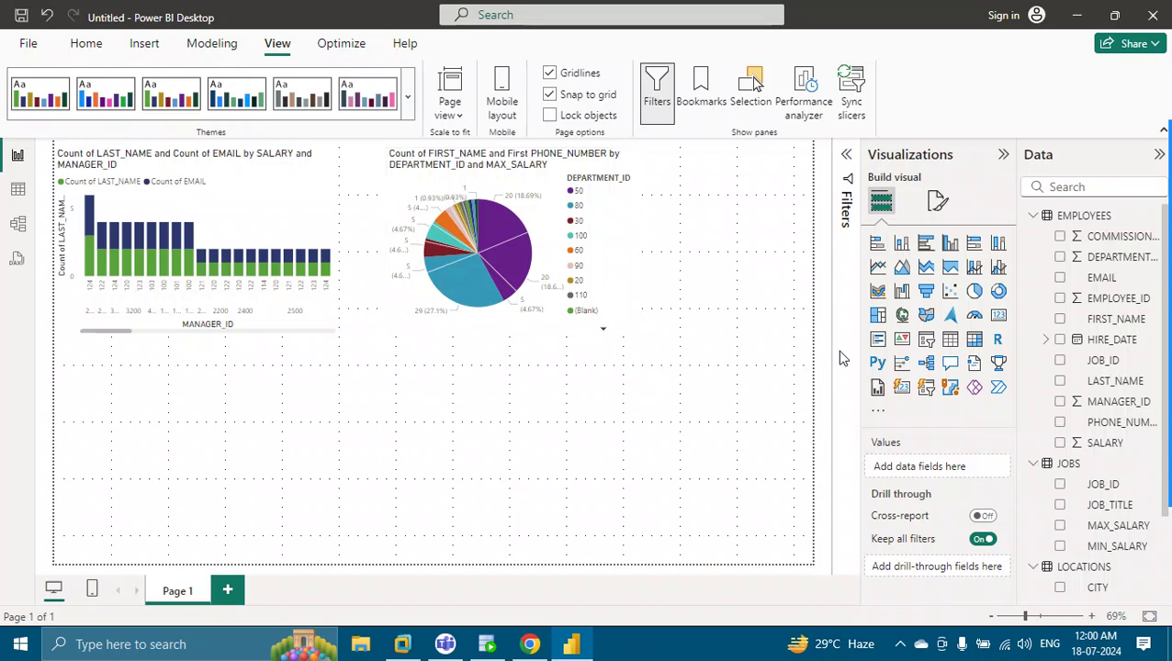
pyautogui.click(758, 361)
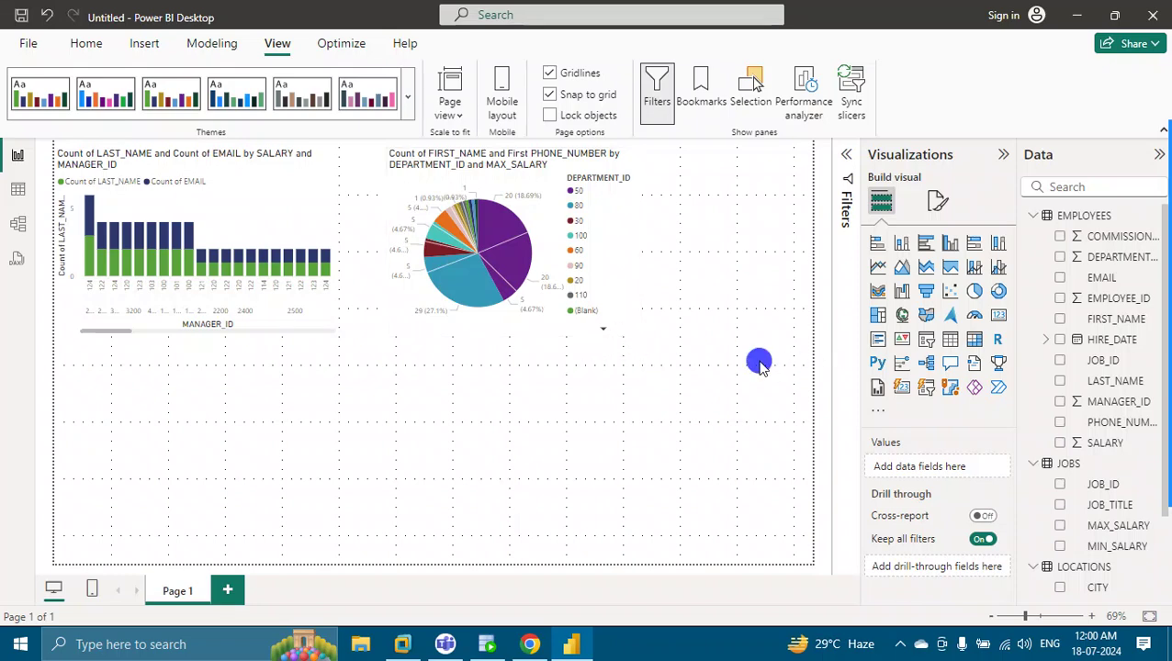
# Add a map visual with SALARY as legend and COMMISSION_PCT as location.
pyautogui.click(903, 317)
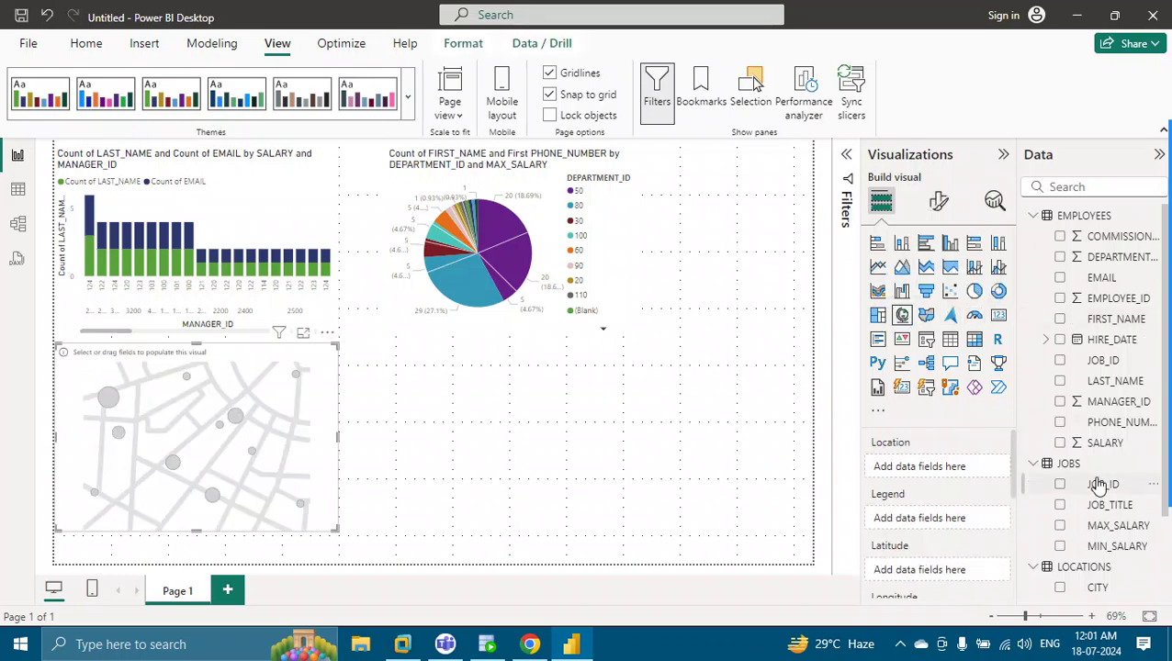
pyautogui.moveTo(1101, 447); pyautogui.dragTo(936, 521)
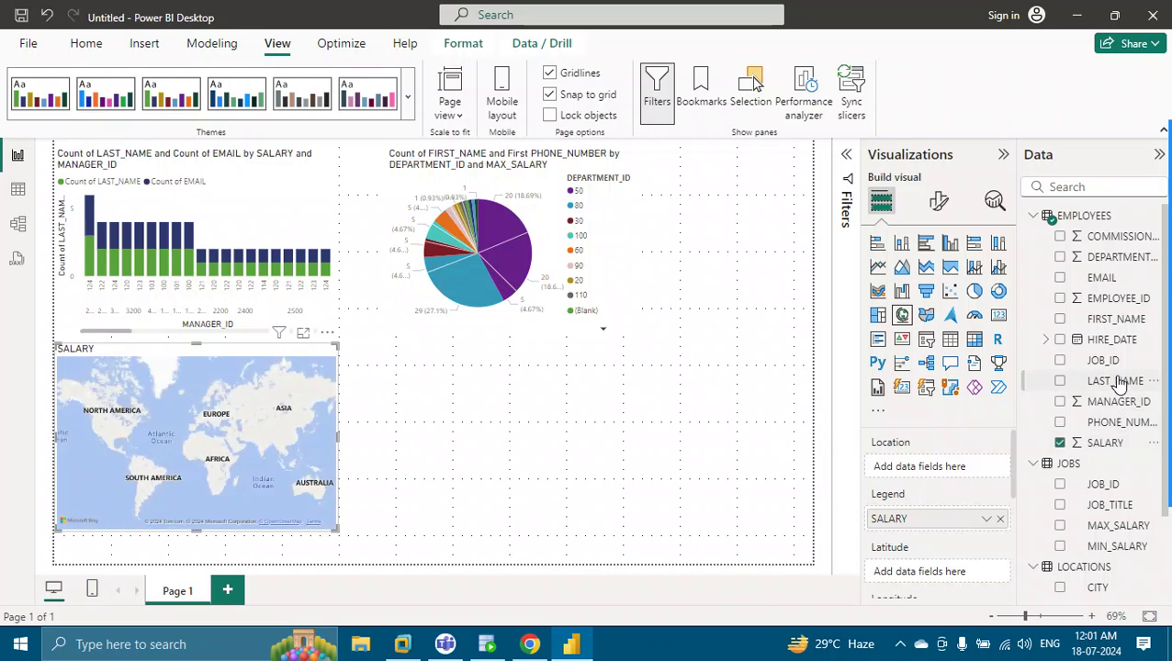
pyautogui.moveTo(1103, 278); pyautogui.dragTo(1108, 282)
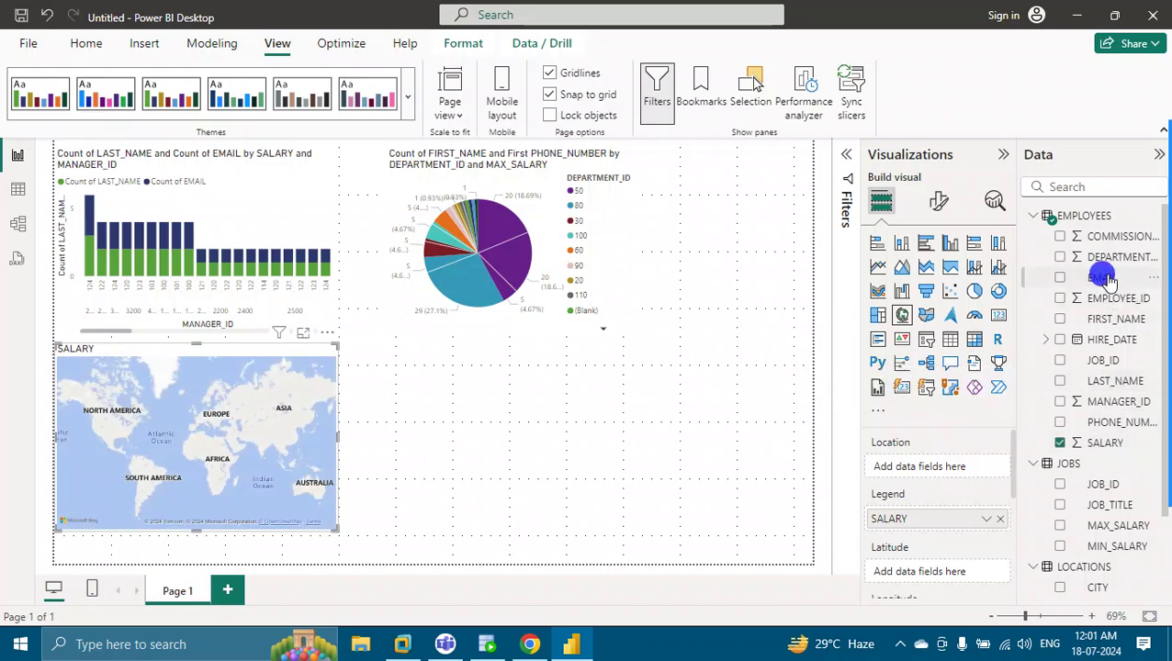
pyautogui.moveTo(1109, 236); pyautogui.dragTo(941, 466)
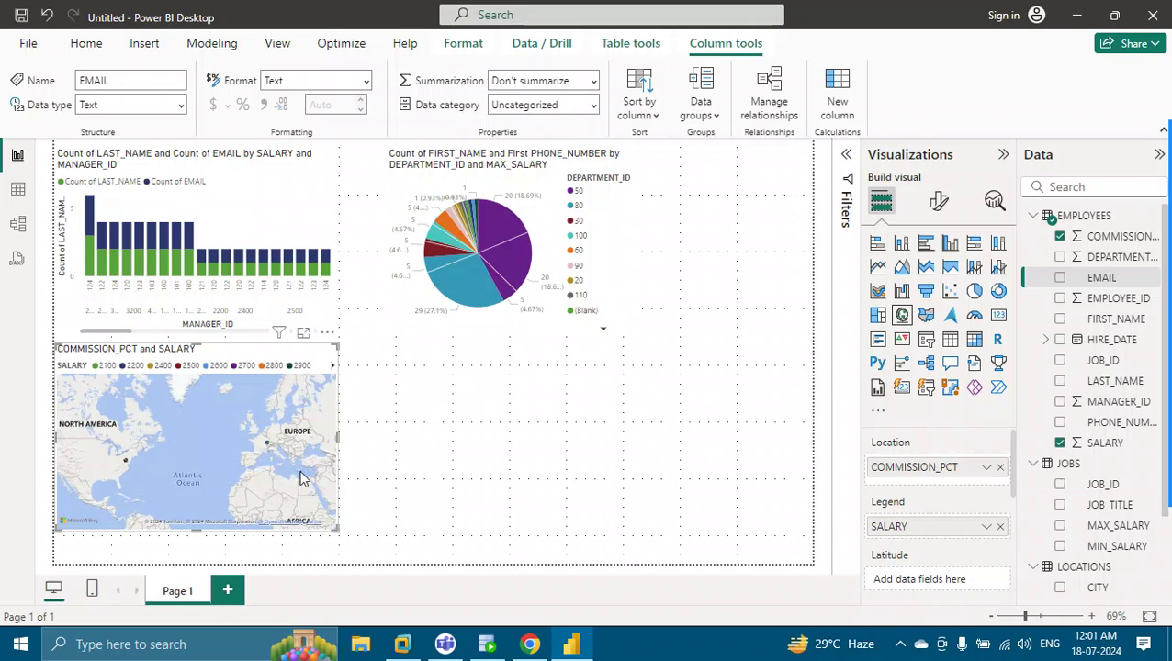
# Enlarge the map below the column chart and lower its top edge slightly.
pyautogui.moveTo(333, 530)
pyautogui.mouseDown()
pyautogui.moveTo(344, 543)
pyautogui.moveTo(335, 537)
pyautogui.mouseUp()
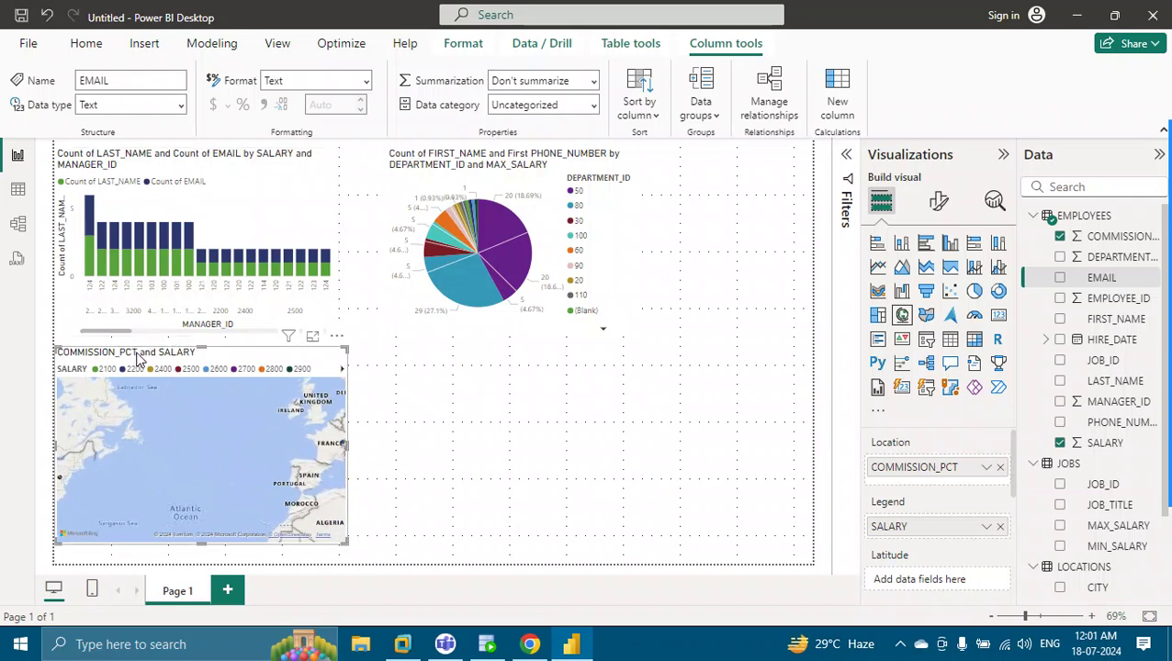
pyautogui.moveTo(54, 349); pyautogui.dragTo(55, 359)
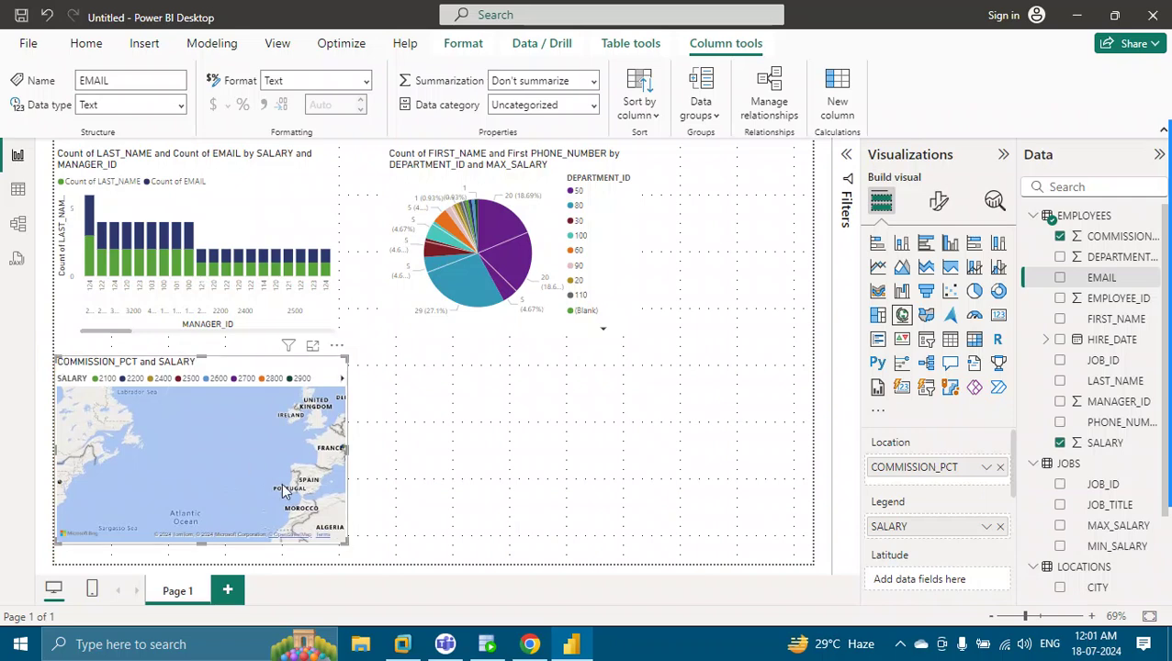
pyautogui.click(424, 496)
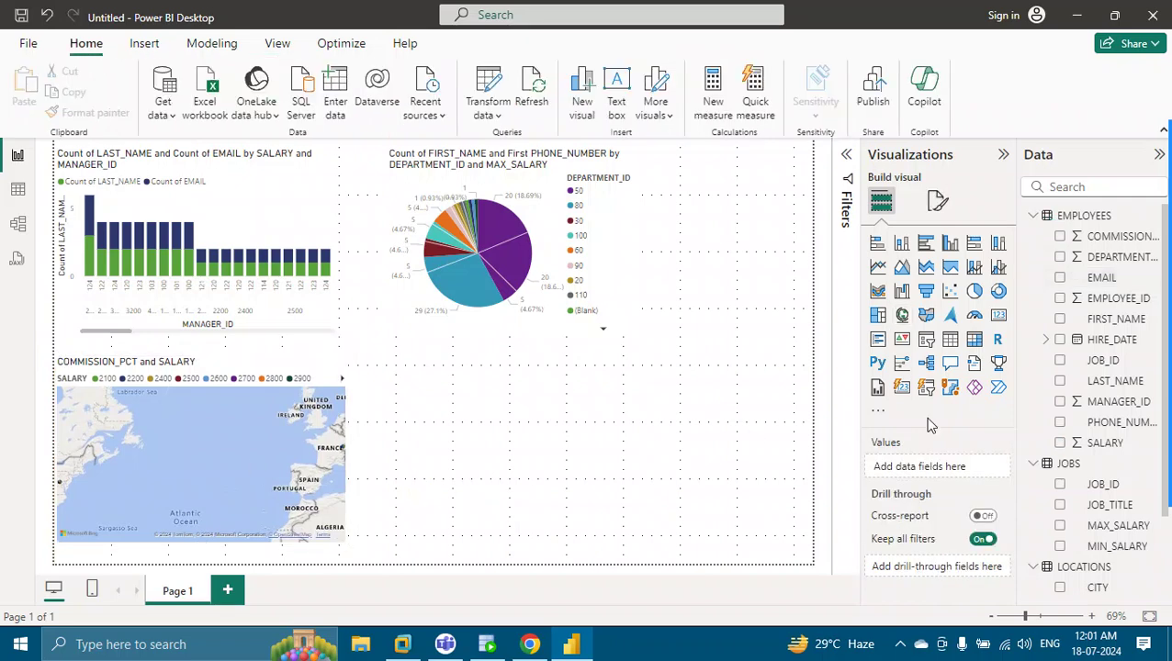
pyautogui.moveTo(1169, 411)
# Add a gauge visual, shrink it and nudge it into place beside the map.
pyautogui.click(974, 315)
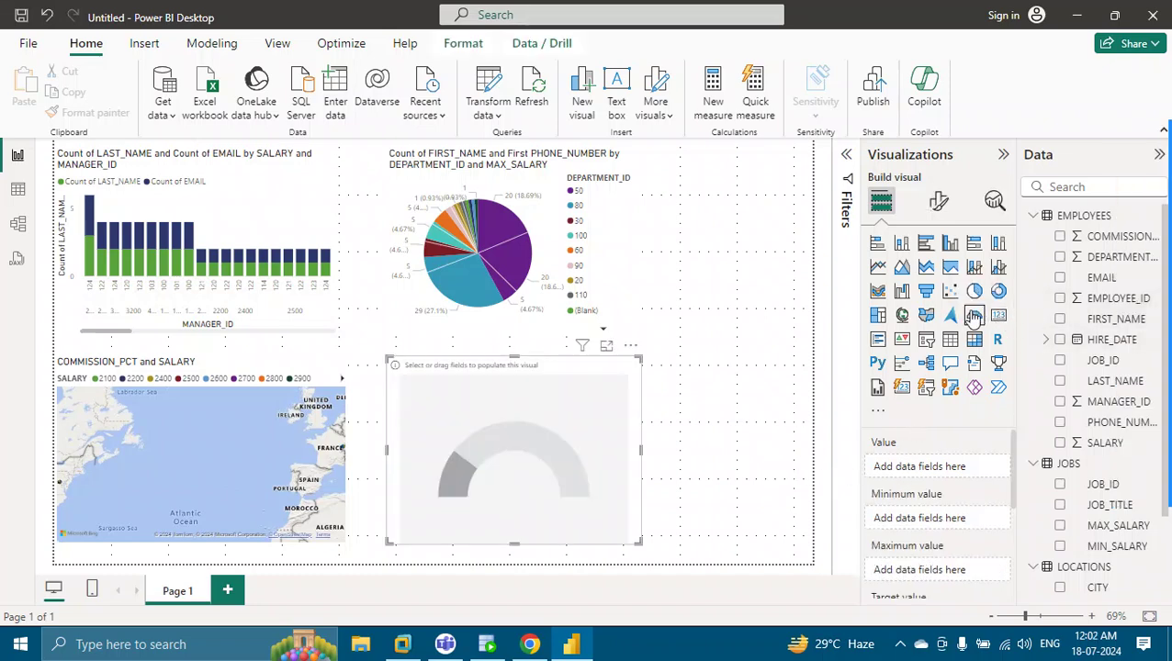
pyautogui.moveTo(640, 542); pyautogui.dragTo(628, 542)
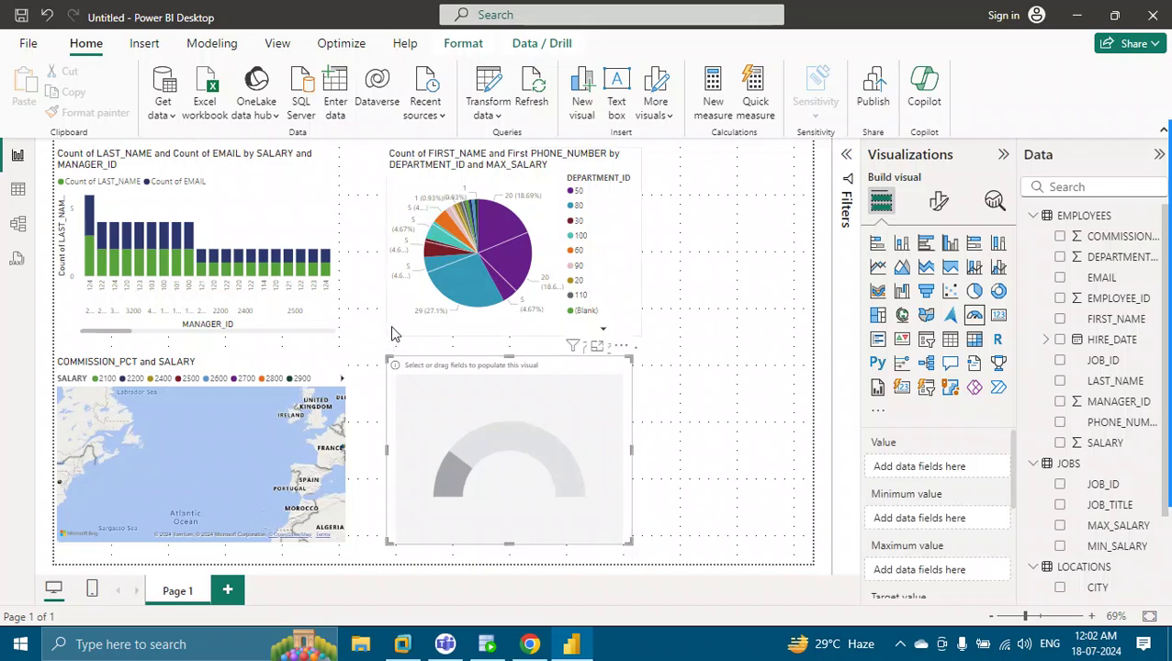
pyautogui.click(700, 368)
pyautogui.moveTo(397, 368); pyautogui.dragTo(398, 372)
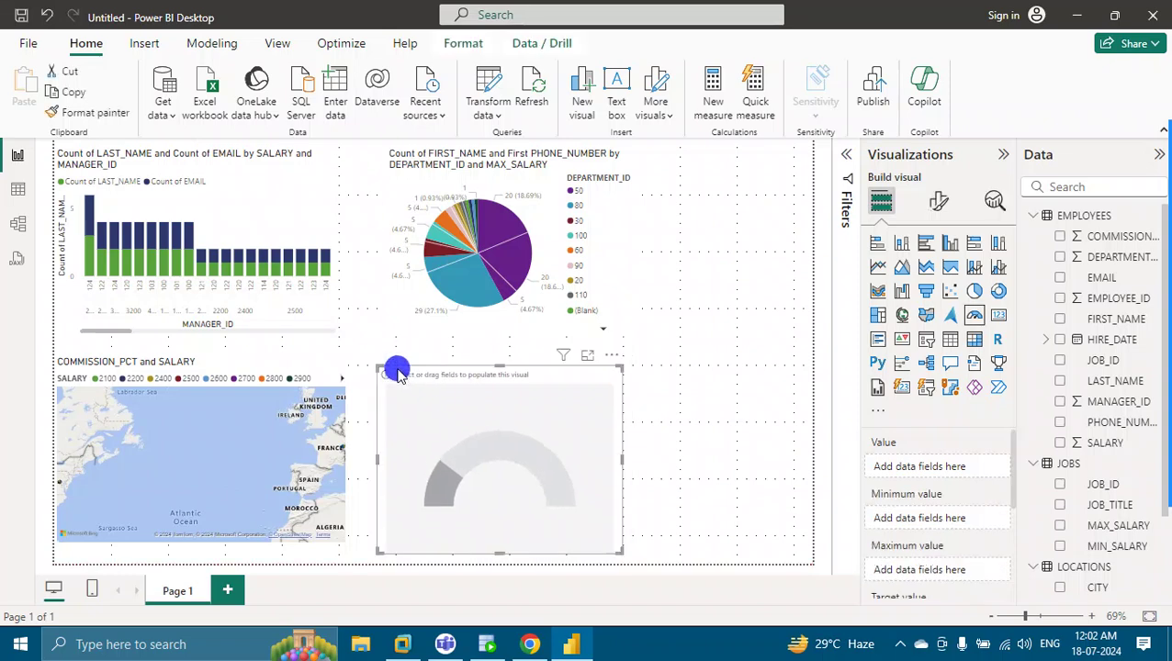
pyautogui.click(688, 412)
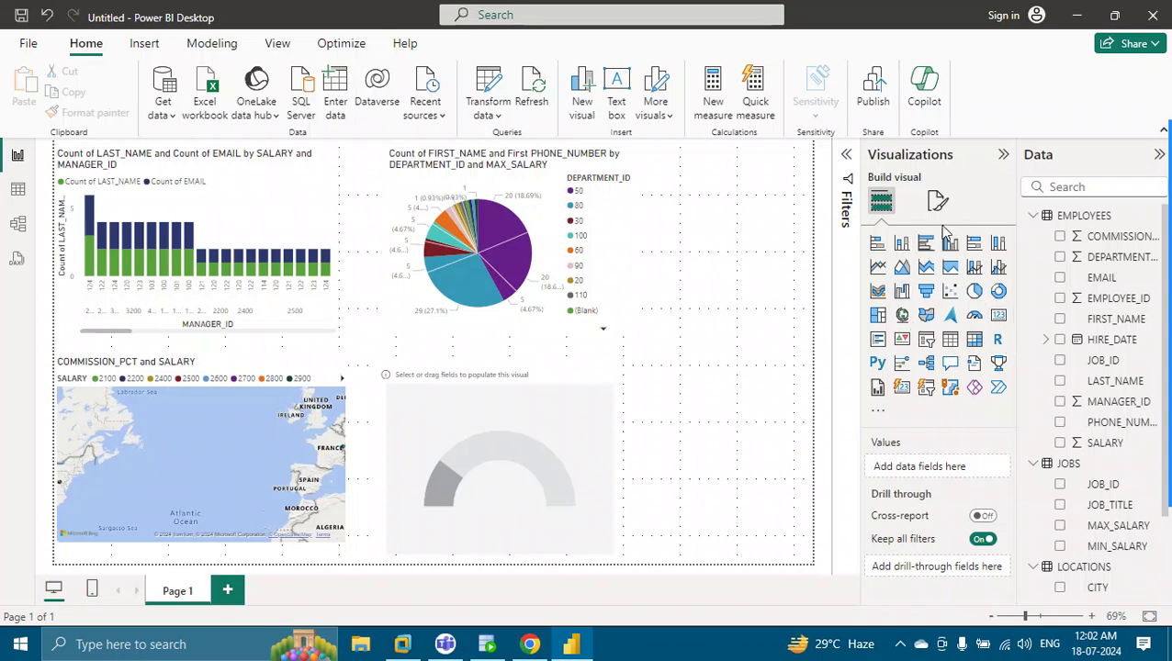
pyautogui.click(877, 412)
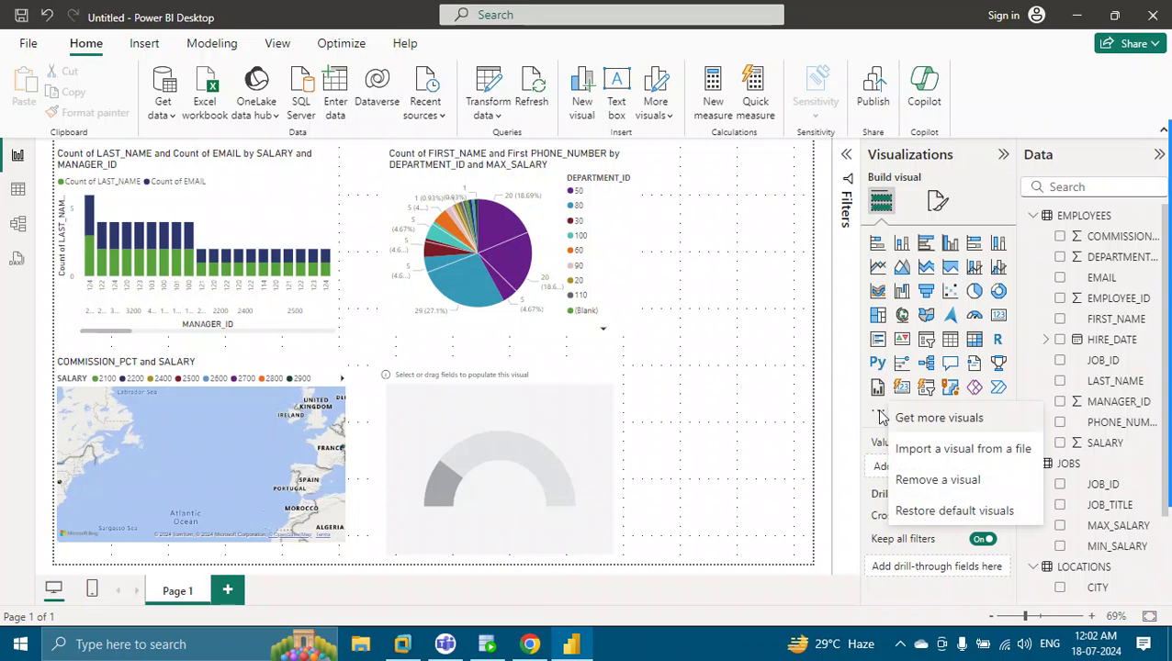
pyautogui.click(829, 414)
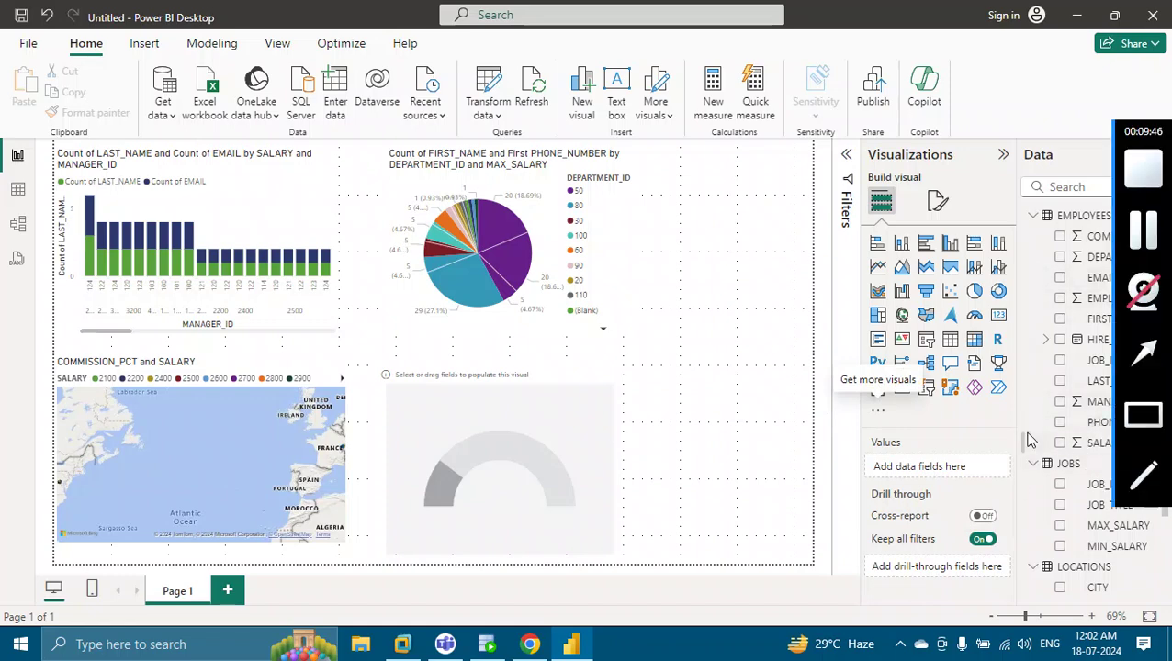
# Add a STREET_ADDRESS table and put Count of CITY in the gauge's Value.
pyautogui.moveTo(1156, 419); pyautogui.dragTo(1157, 513)
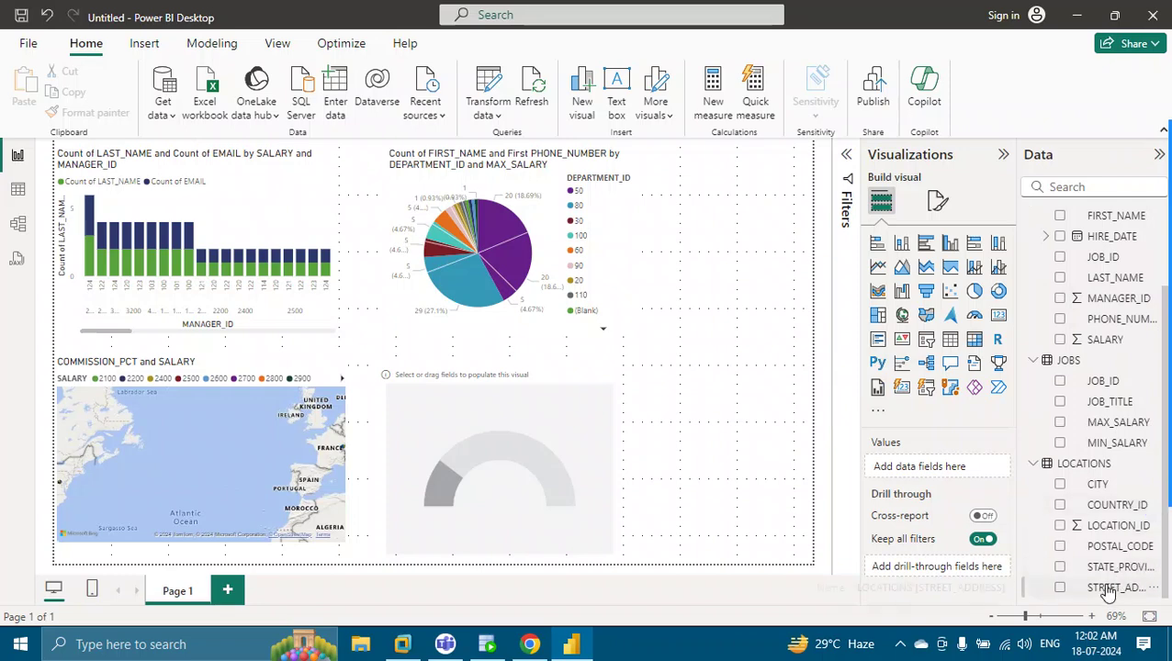
pyautogui.moveTo(1108, 592); pyautogui.dragTo(945, 466)
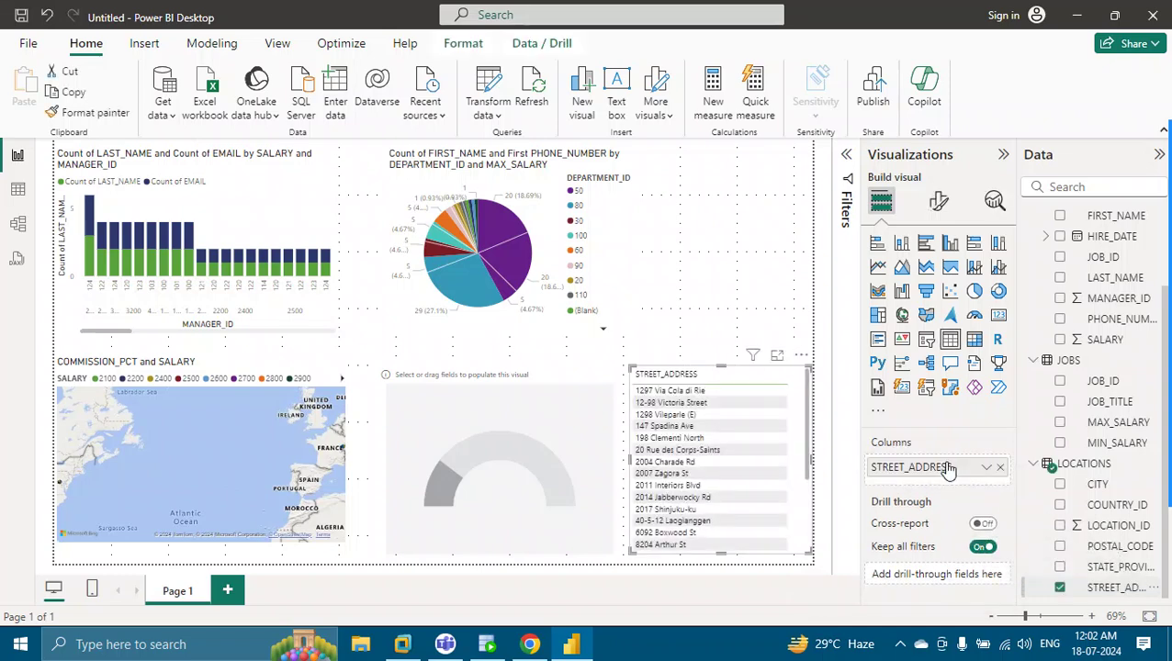
pyautogui.click(477, 414)
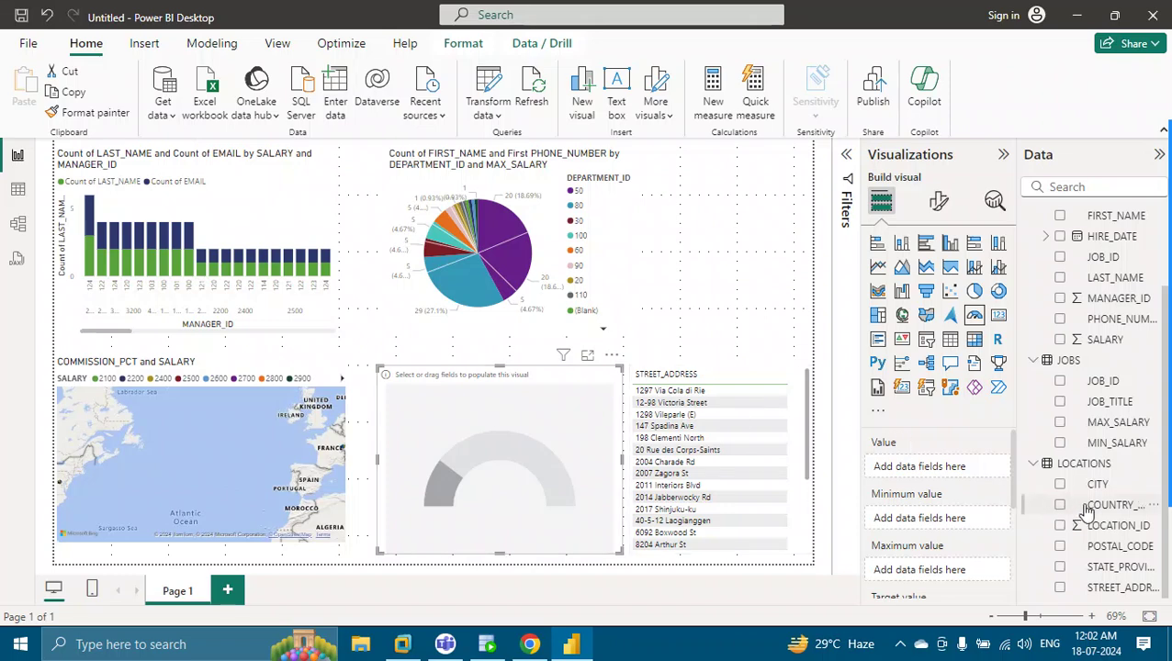
pyautogui.moveTo(1089, 483); pyautogui.dragTo(950, 469)
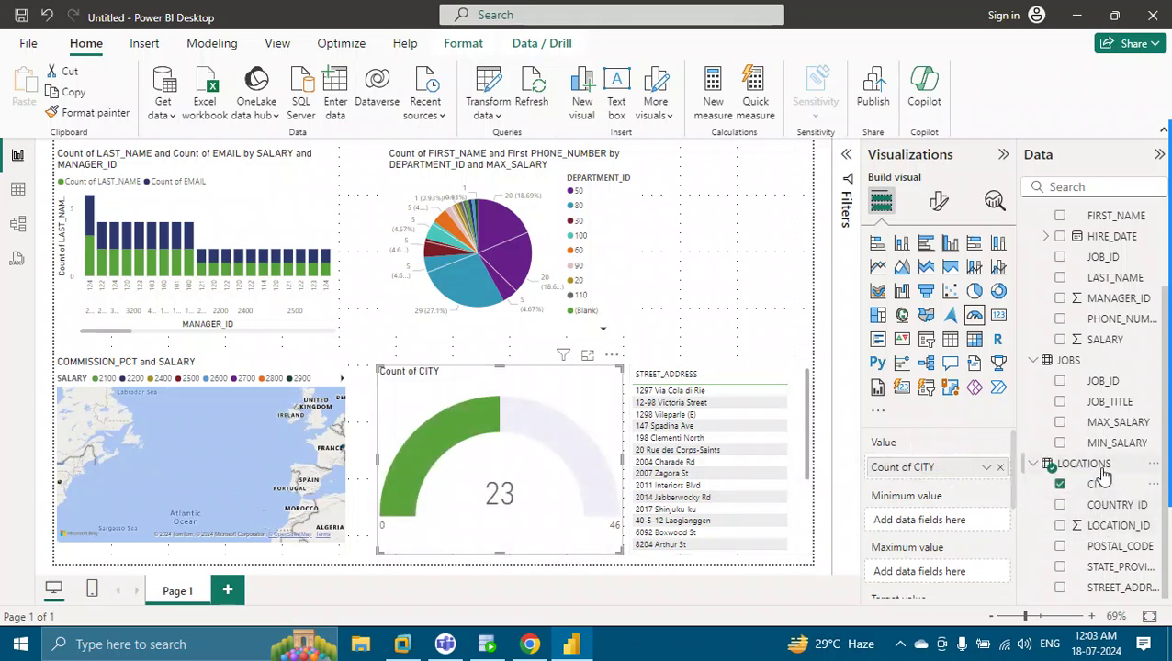
# Set the gauge Value to Count of JOB_TITLE, reading 19 of 38, and shrink the gauge.
pyautogui.moveTo(1116, 224); pyautogui.dragTo(955, 520)
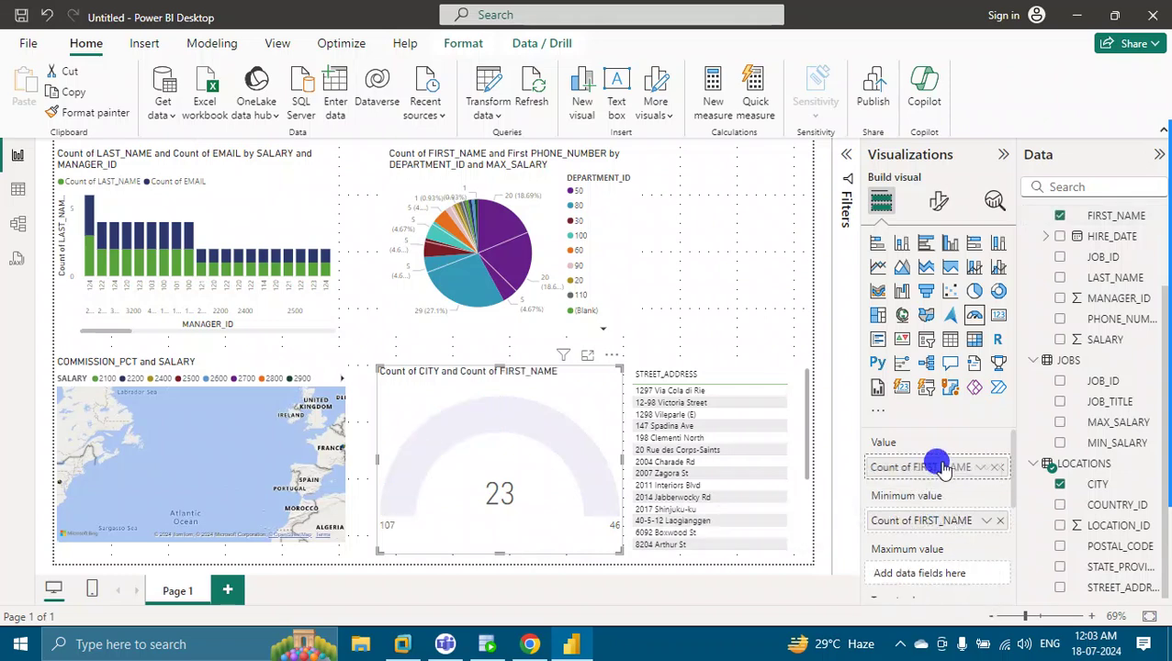
pyautogui.click(999, 520)
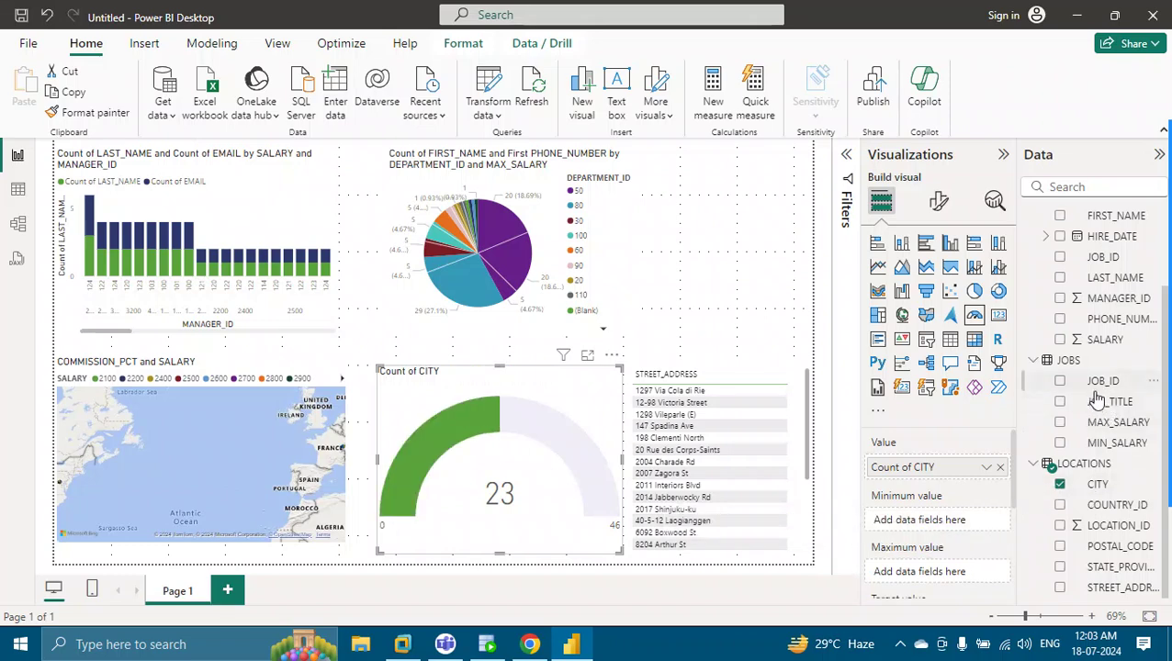
pyautogui.moveTo(1096, 400); pyautogui.dragTo(944, 521)
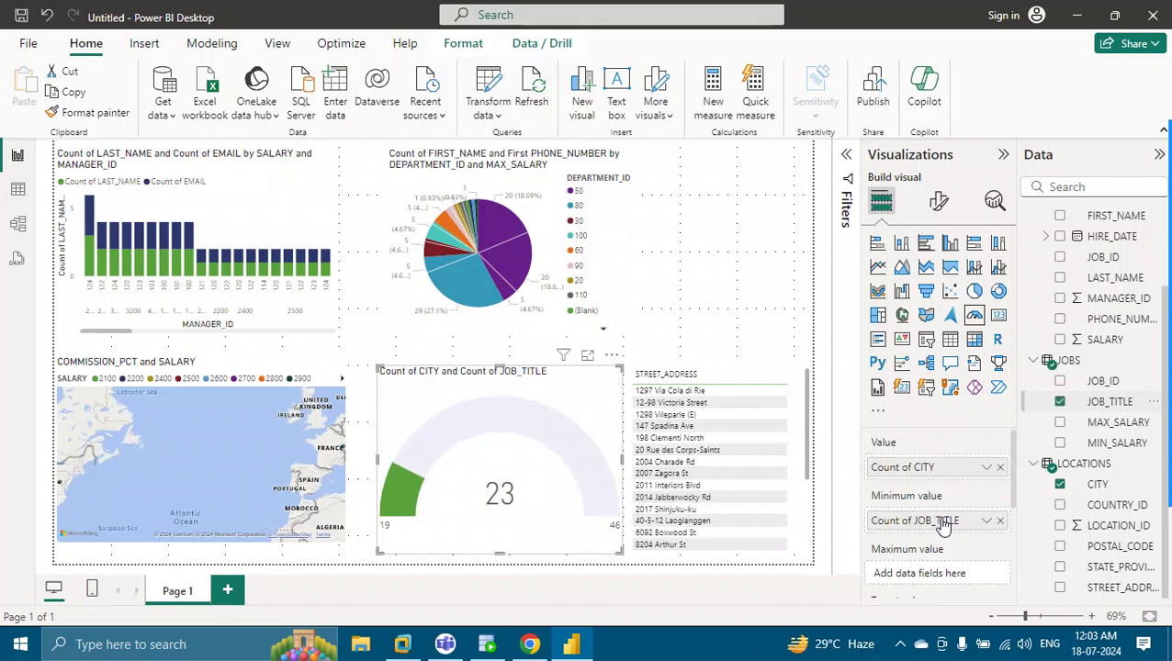
pyautogui.click(934, 512)
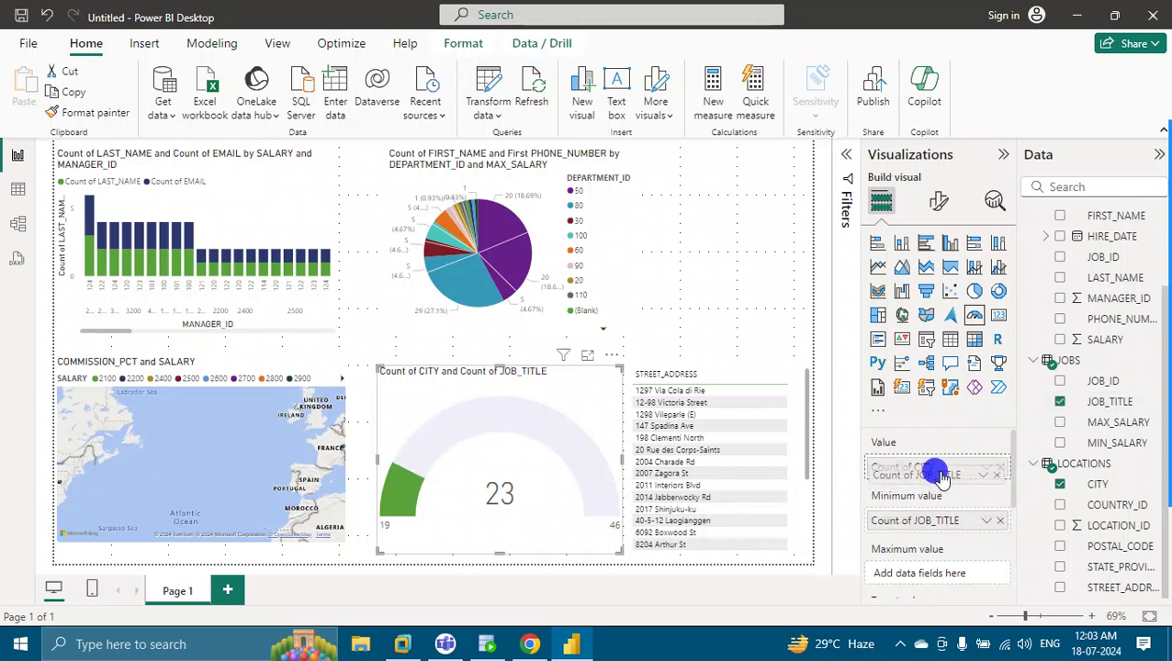
pyautogui.click(937, 470)
pyautogui.click(1000, 521)
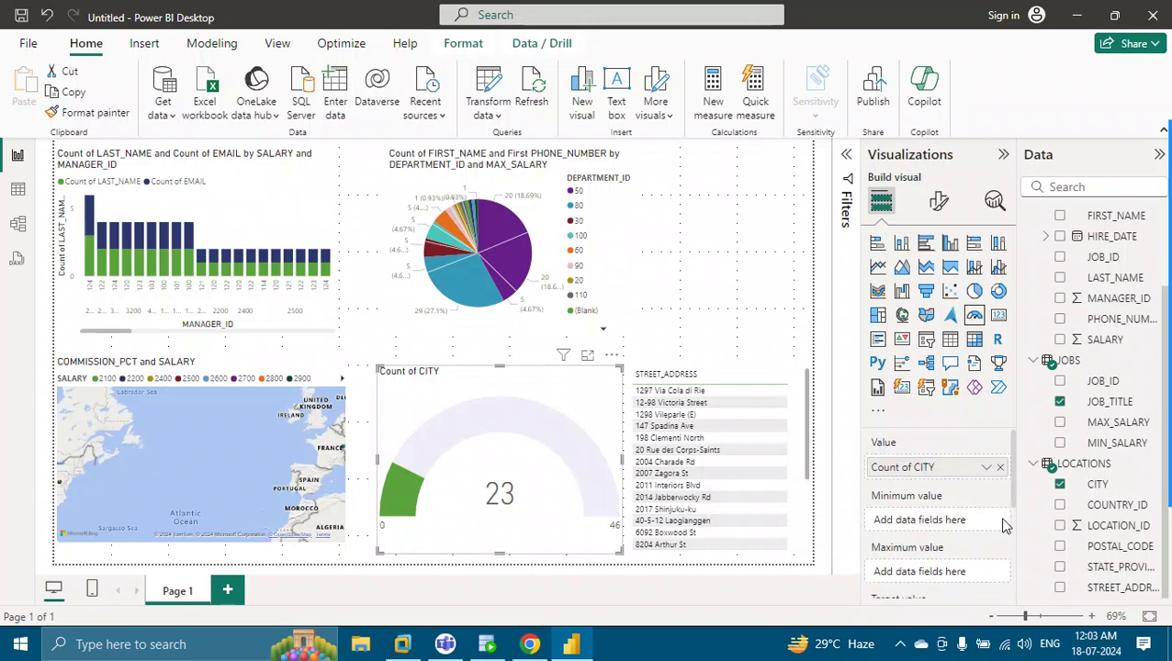
pyautogui.moveTo(1095, 402); pyautogui.dragTo(960, 478)
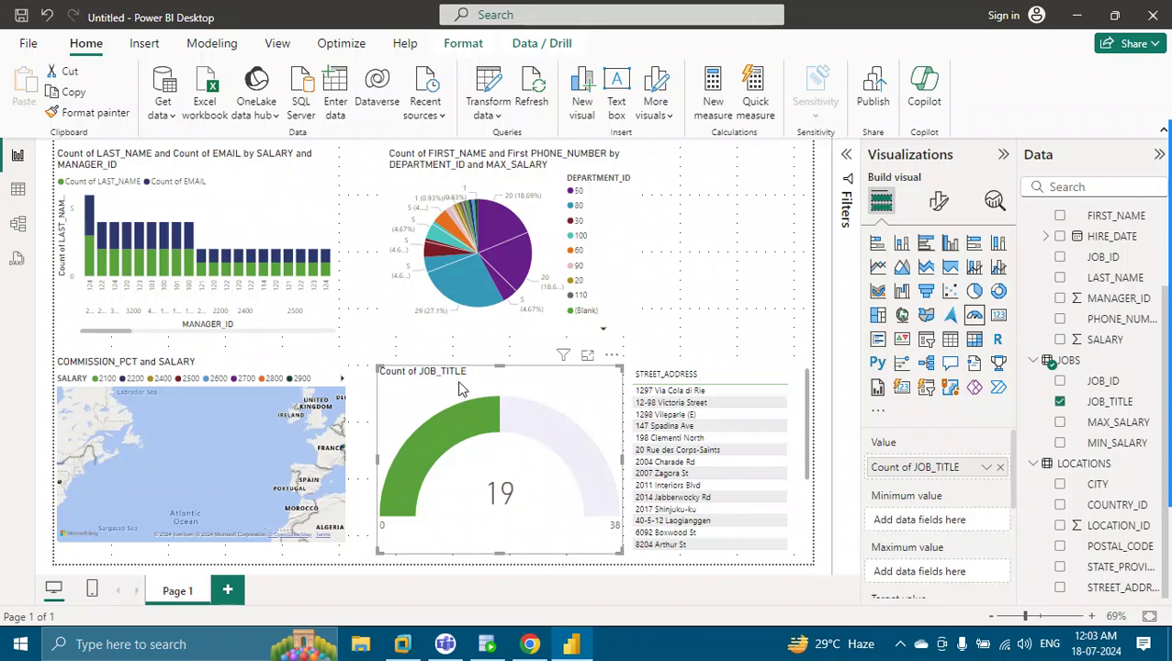
pyautogui.moveTo(616, 561); pyautogui.dragTo(586, 535)
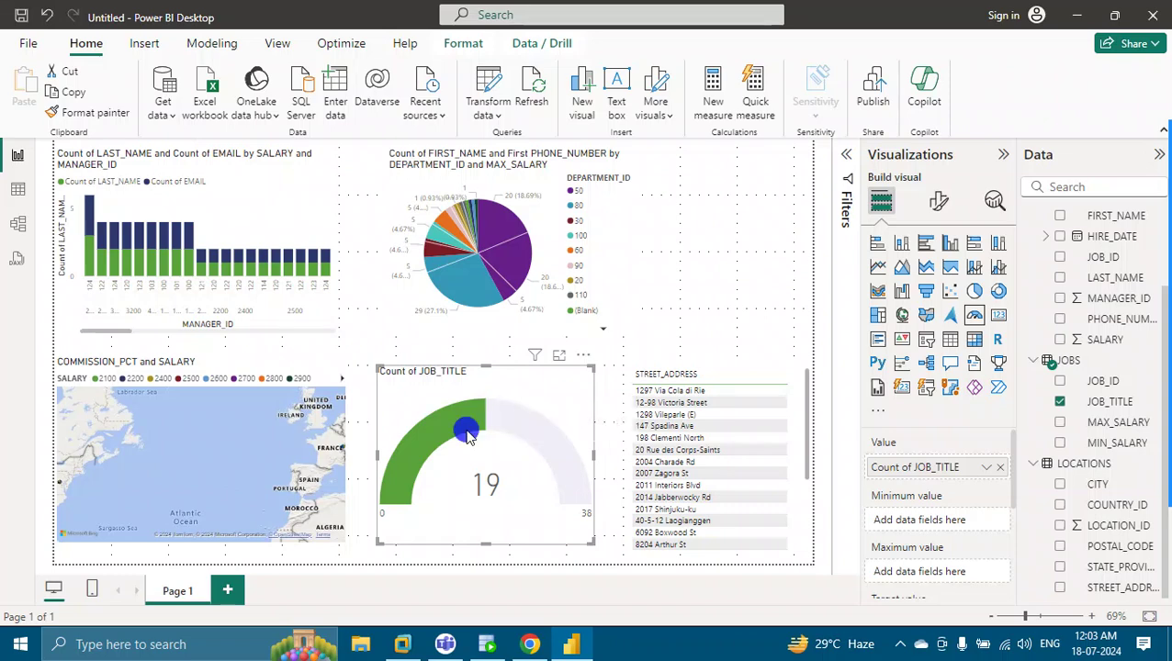
# Cross-filter the report by clicking several department slices, including department 50.
pyautogui.click(446, 265)
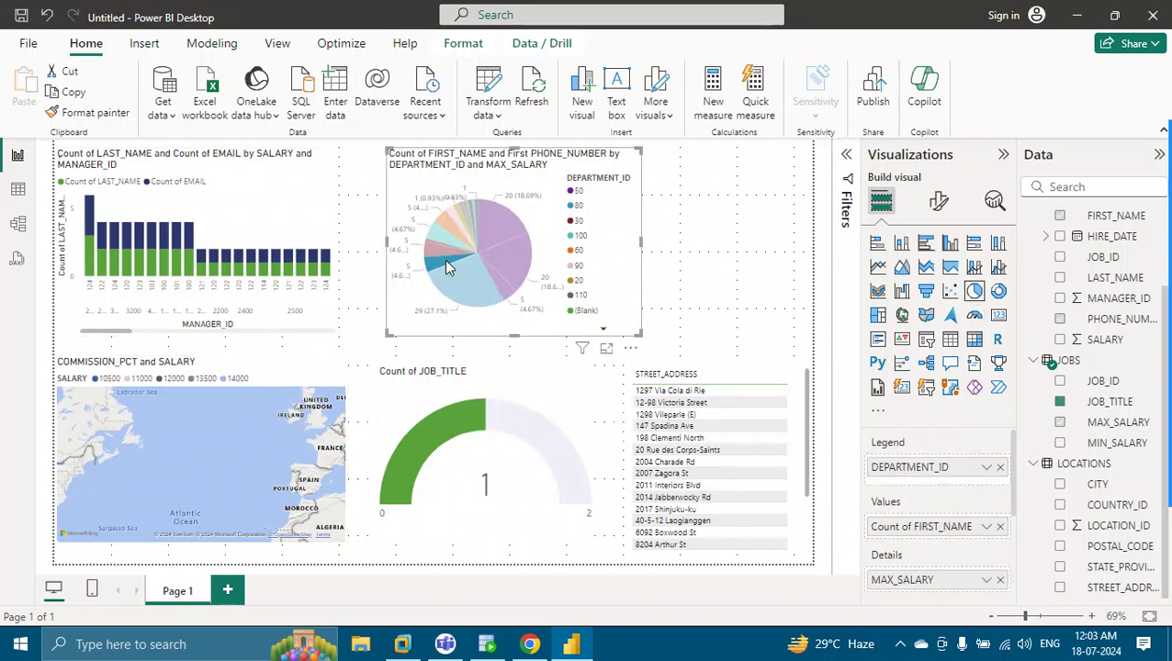
pyautogui.click(501, 229)
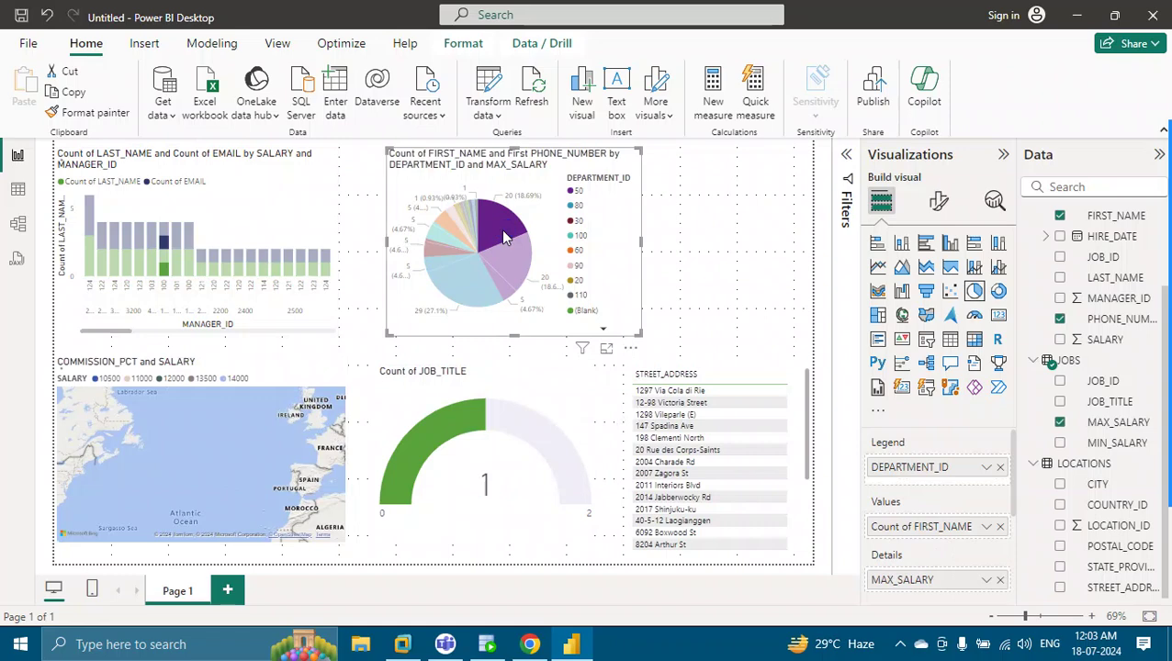
pyautogui.click(407, 450)
pyautogui.click(465, 287)
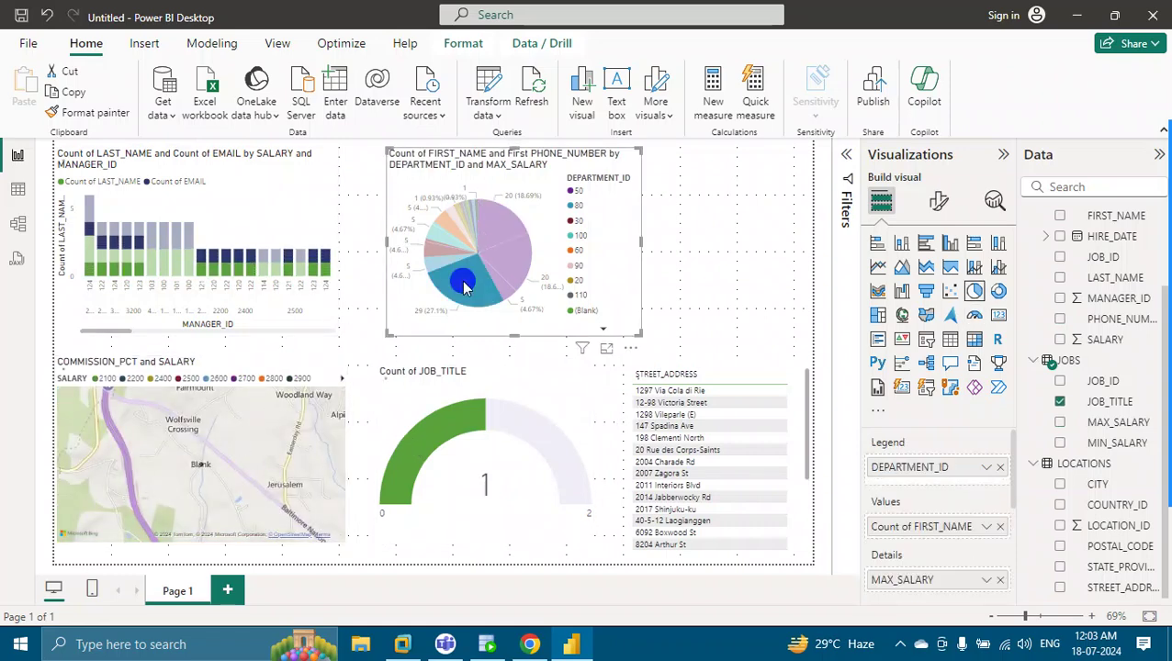
pyautogui.click(517, 249)
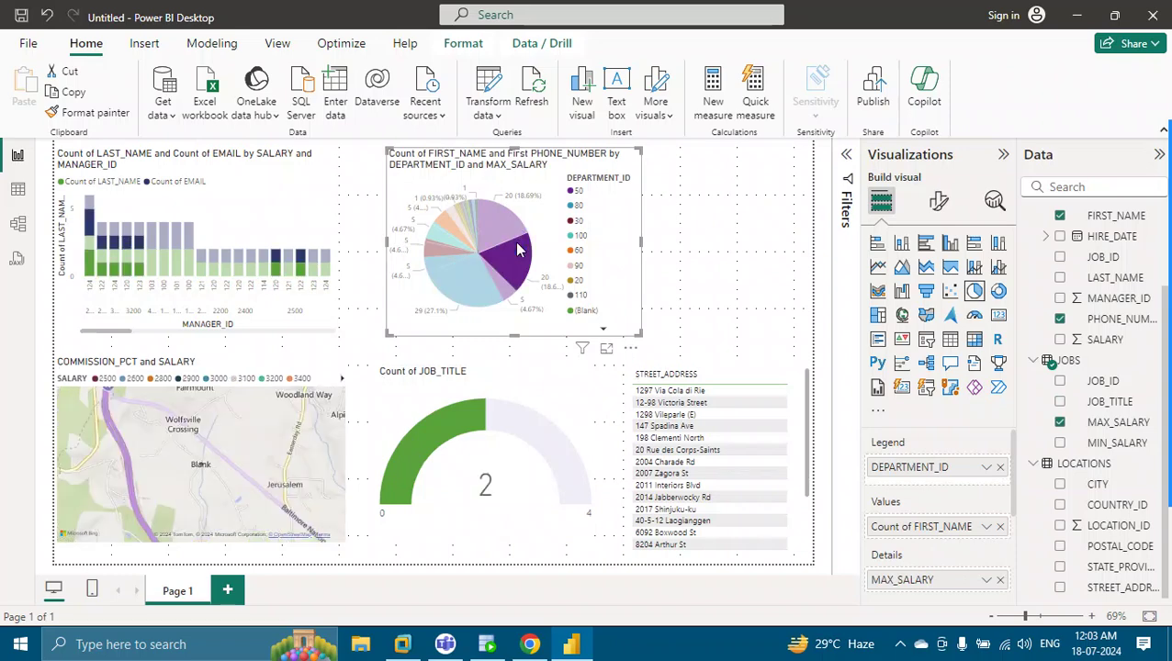
pyautogui.click(512, 221)
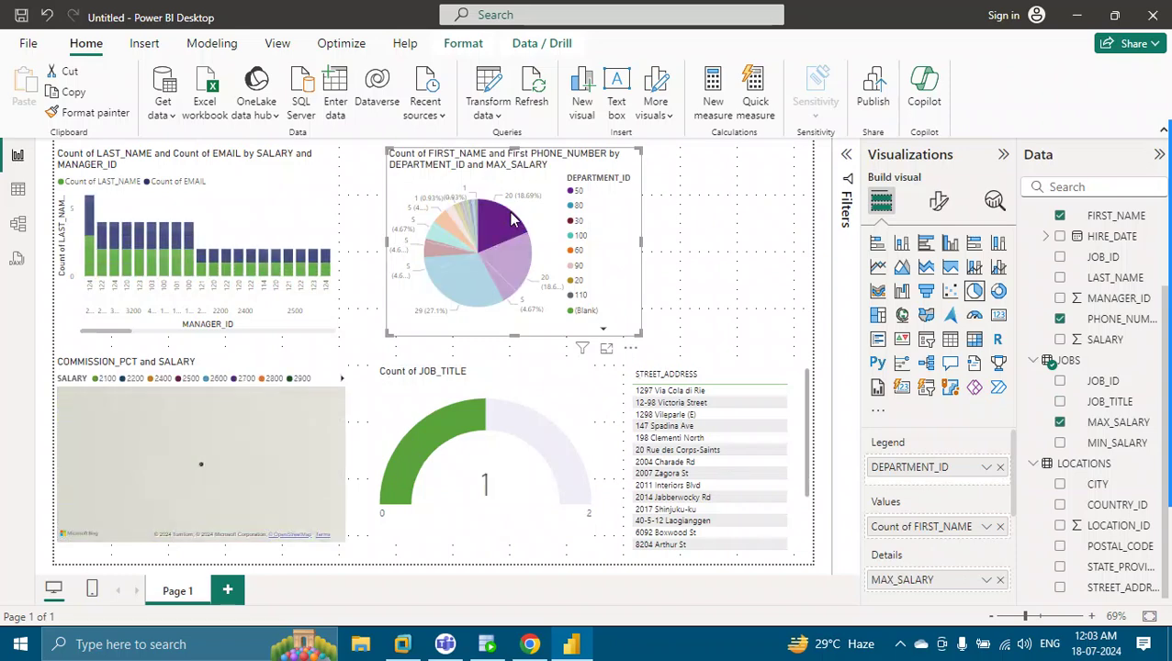
pyautogui.click(476, 308)
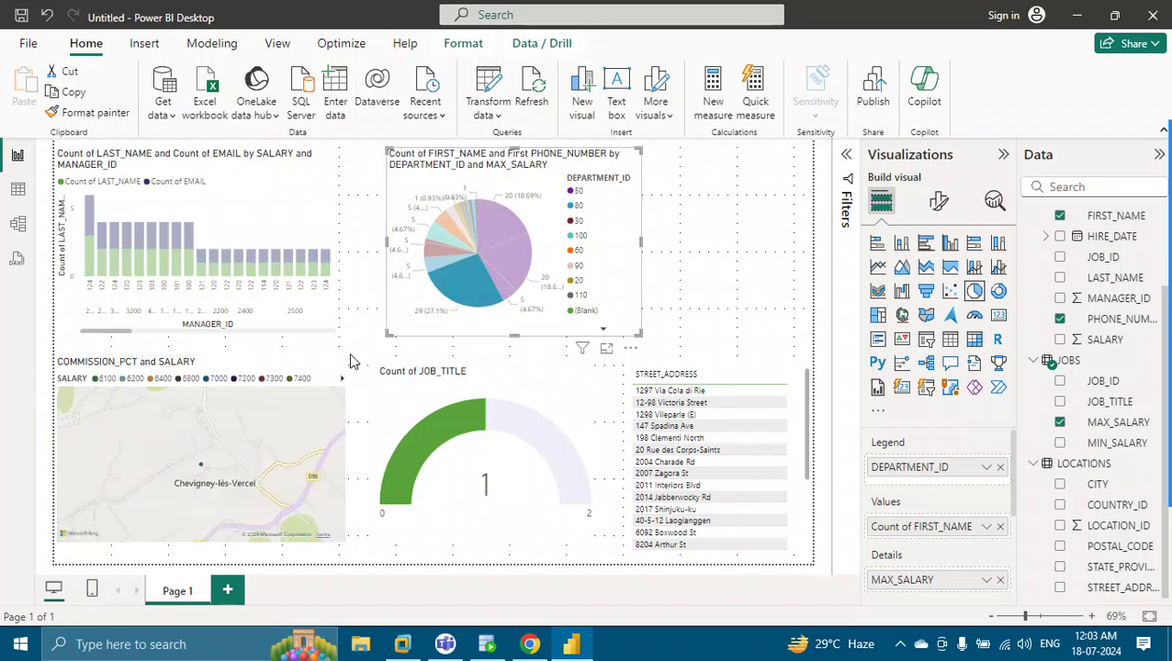
# Leave the dark purple department filtered, with the gauge at 1 of 2, and narrow the pie slightly.
pyautogui.click(512, 248)
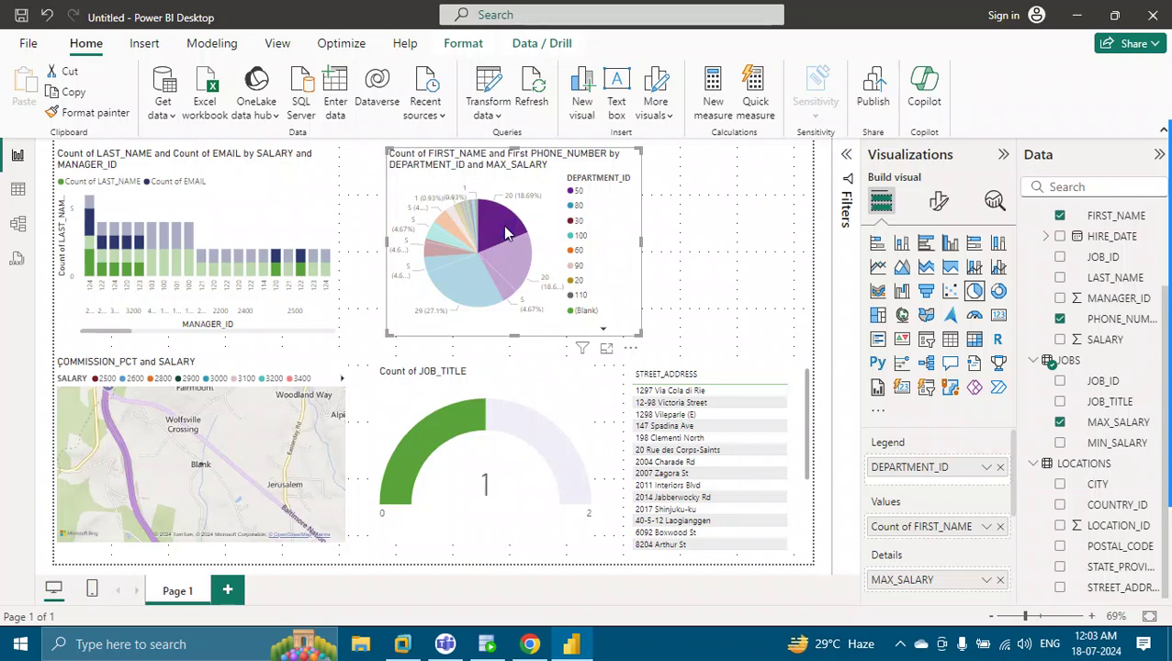
pyautogui.click(440, 263)
pyautogui.click(440, 263)
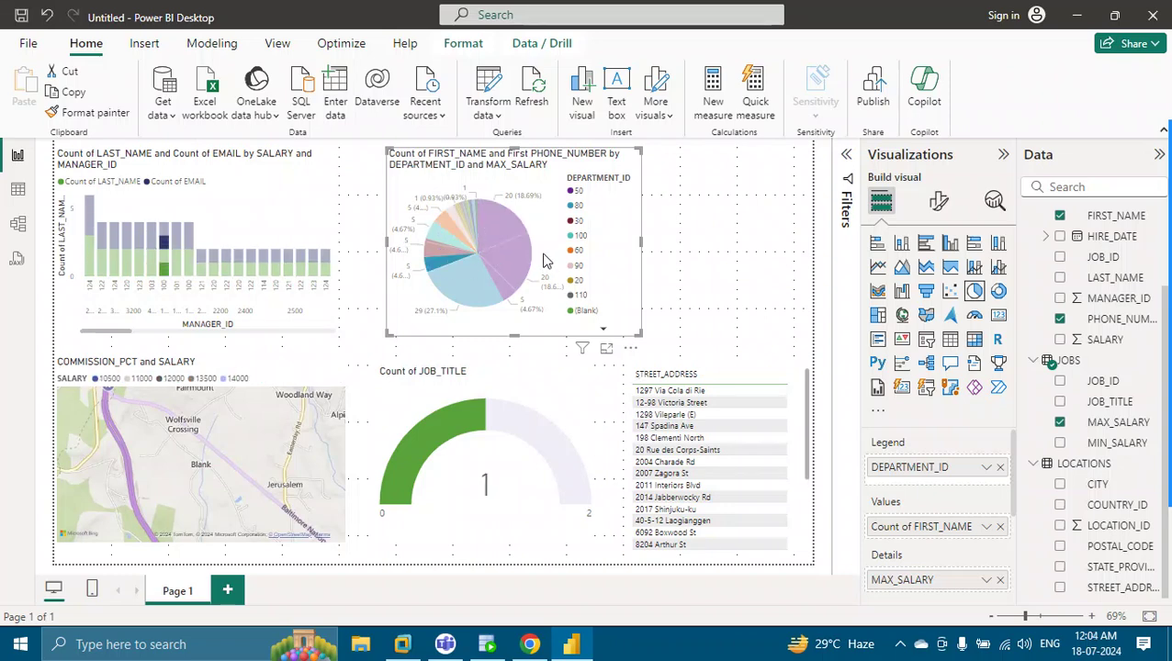
pyautogui.click(494, 243)
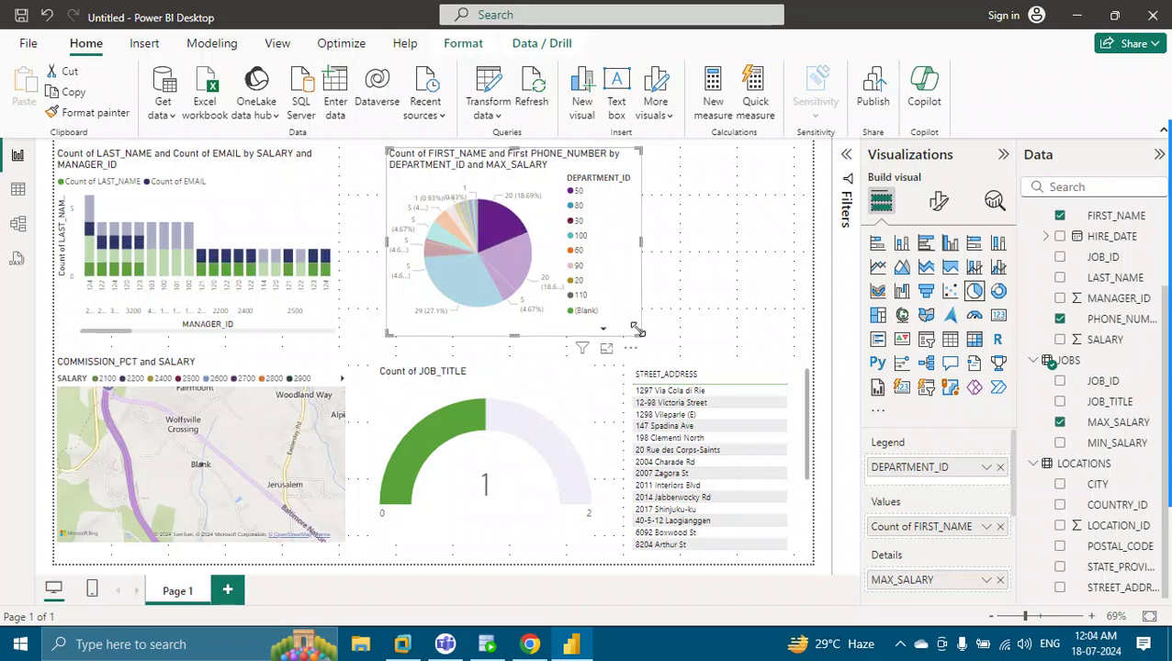
pyautogui.moveTo(634, 334); pyautogui.dragTo(620, 324)
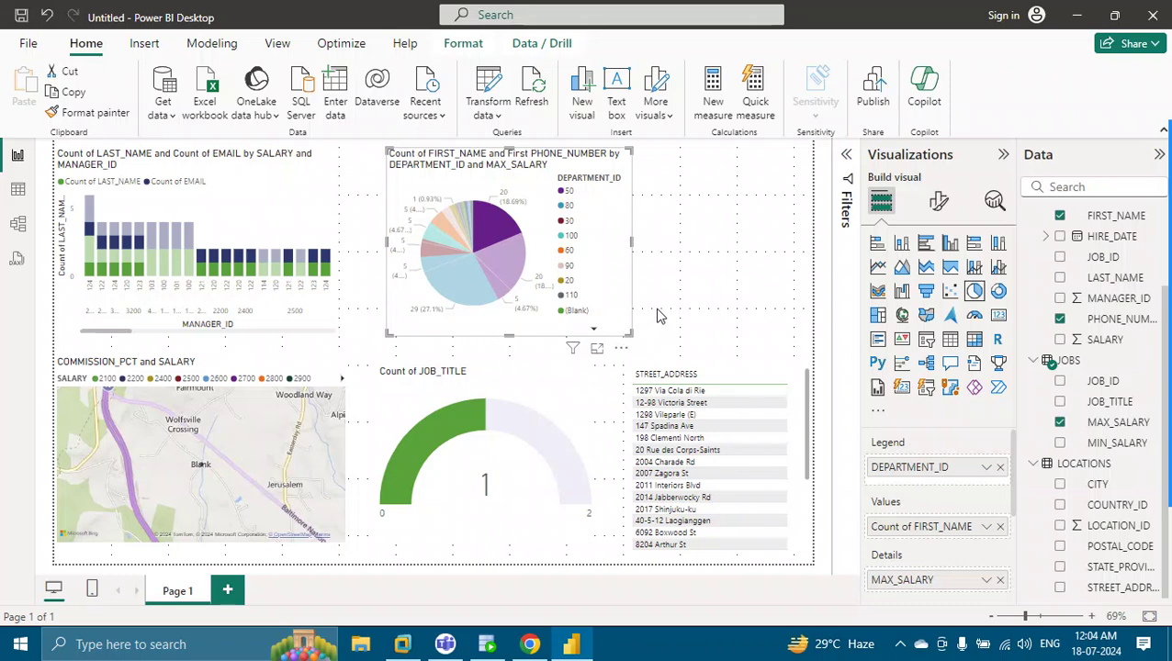
pyautogui.click(658, 313)
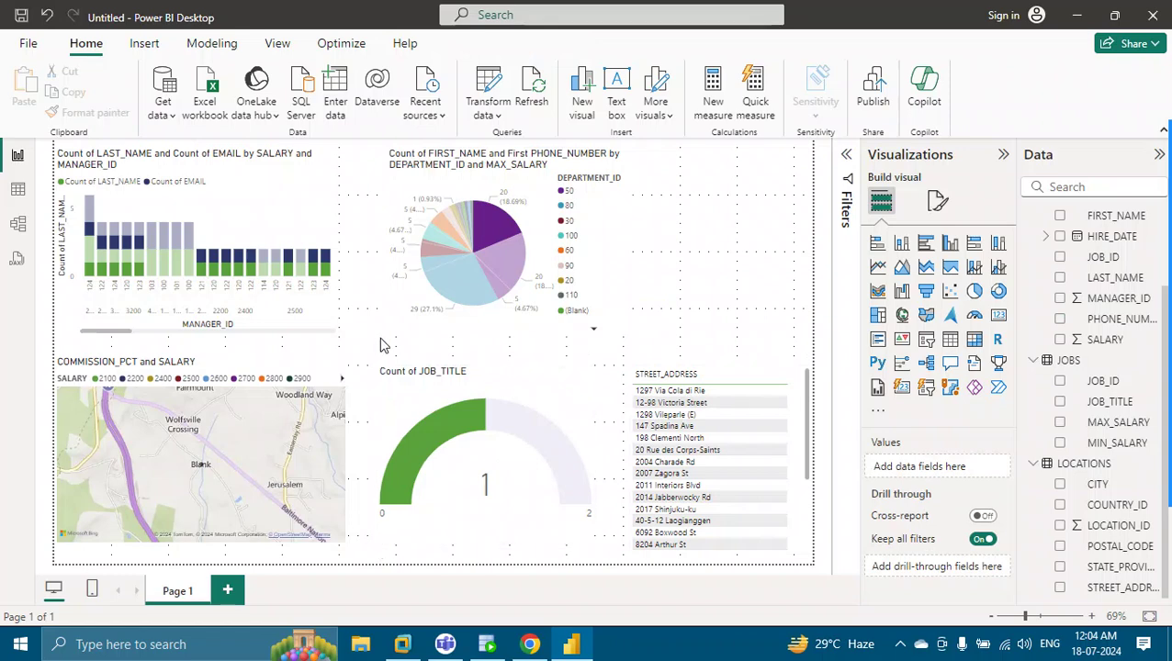
# Clear the slice filter so the gauge reads 19 of 38, and pull the pie chart's edge left.
pyautogui.click(455, 188)
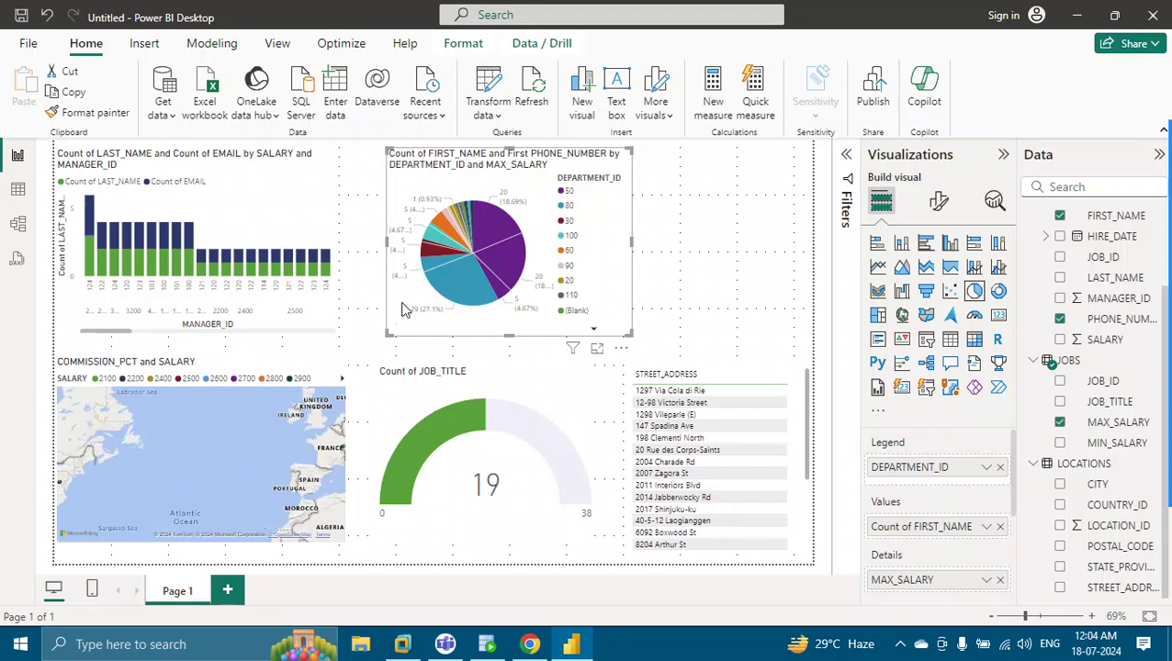
pyautogui.moveTo(390, 333)
pyautogui.mouseDown()
pyautogui.moveTo(368, 324)
pyautogui.moveTo(376, 336)
pyautogui.mouseUp()
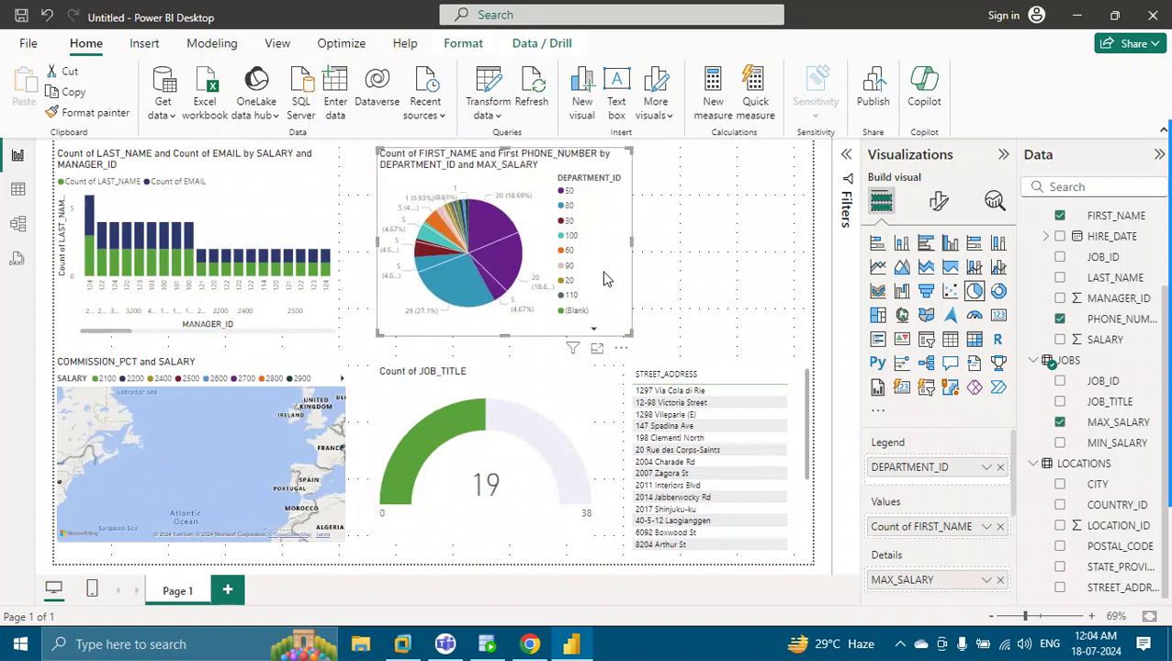
pyautogui.moveTo(631, 334); pyautogui.dragTo(610, 327)
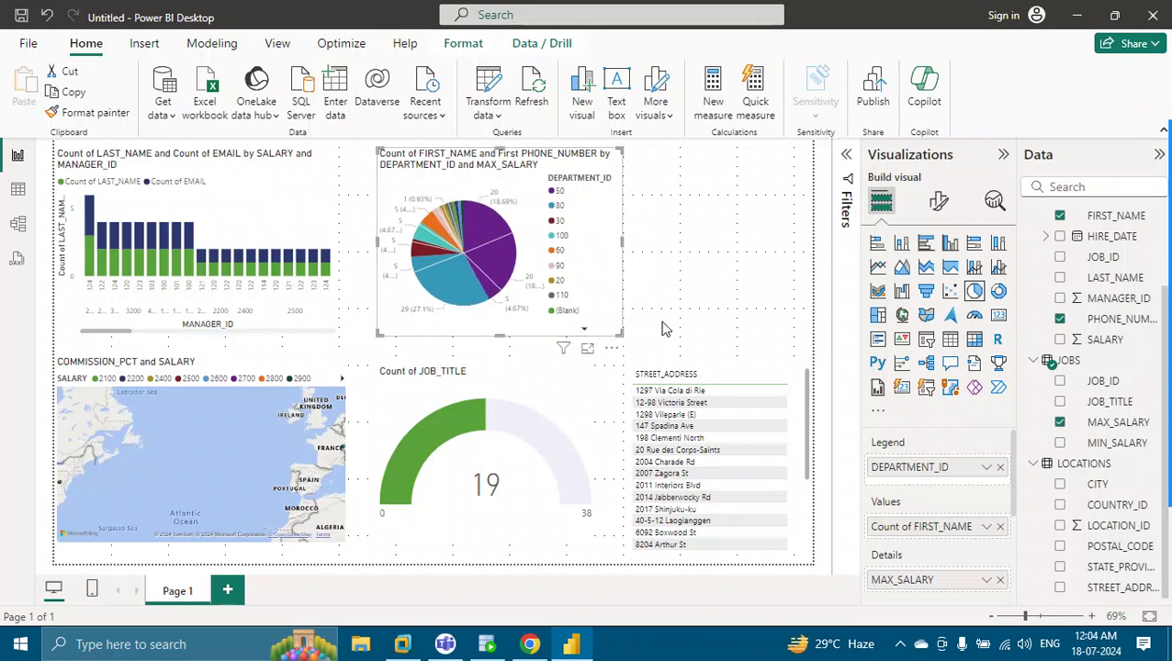
pyautogui.click(666, 327)
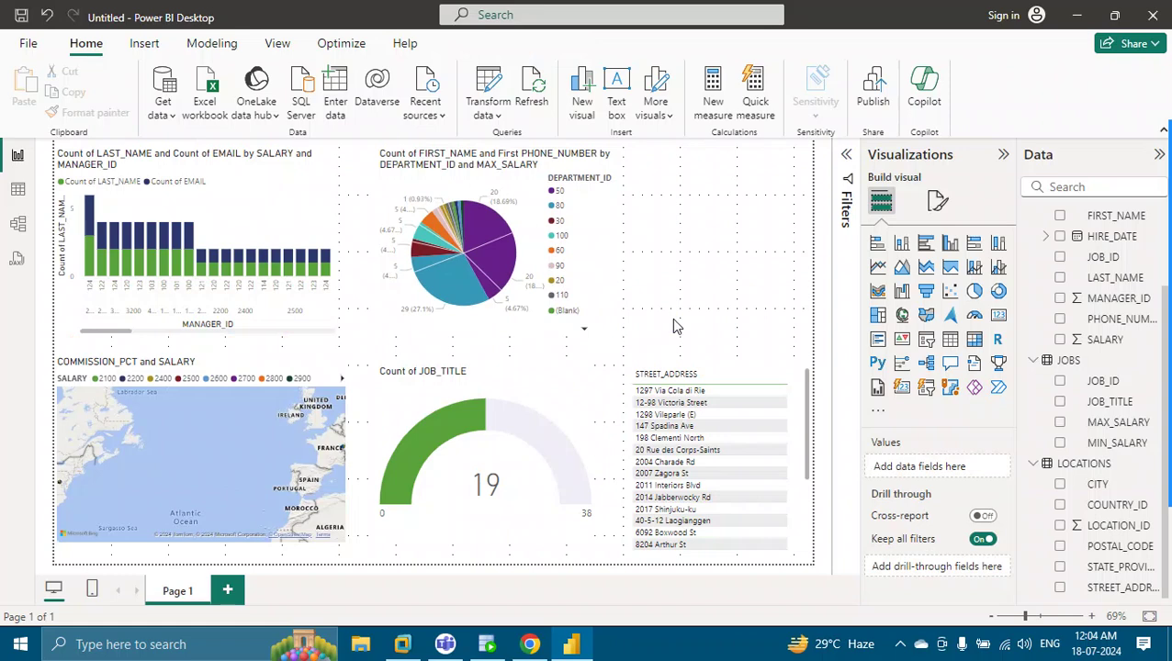